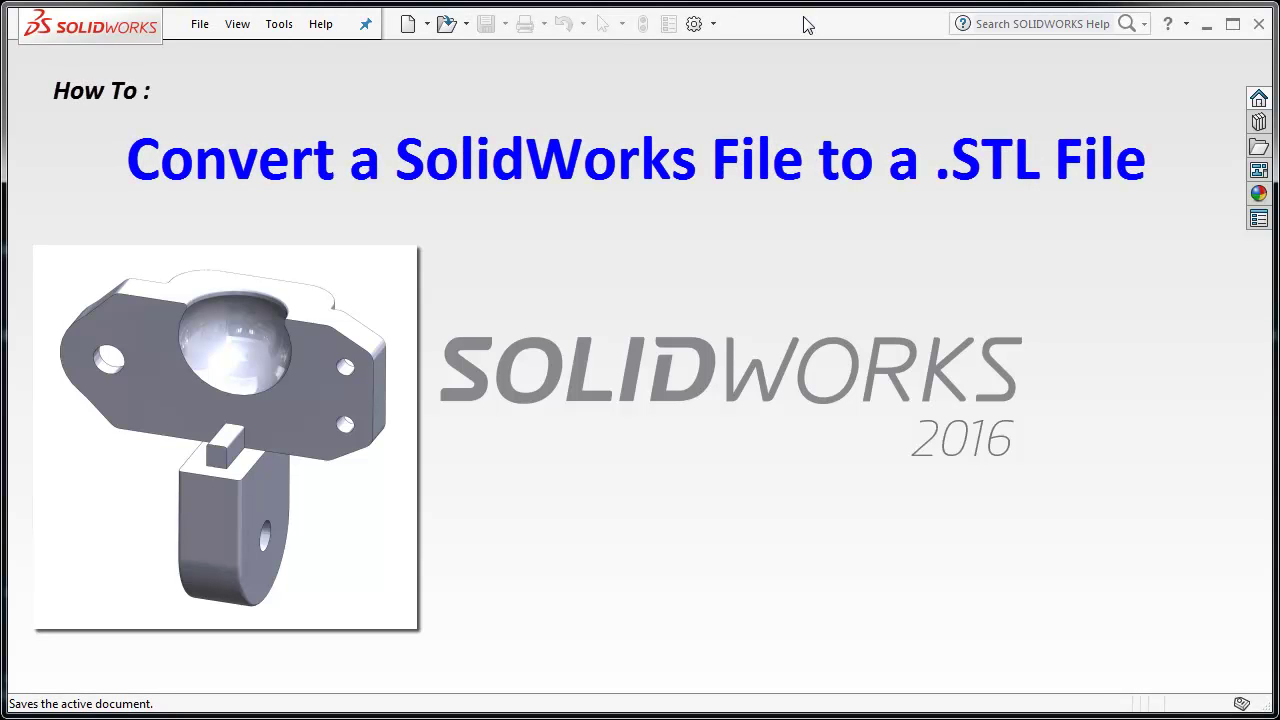
Open Pivot Mount End A from the STLs for 3D-Printing folder and orbit it to another angle.
{"action": "left_click", "coordinate": [447, 26]}
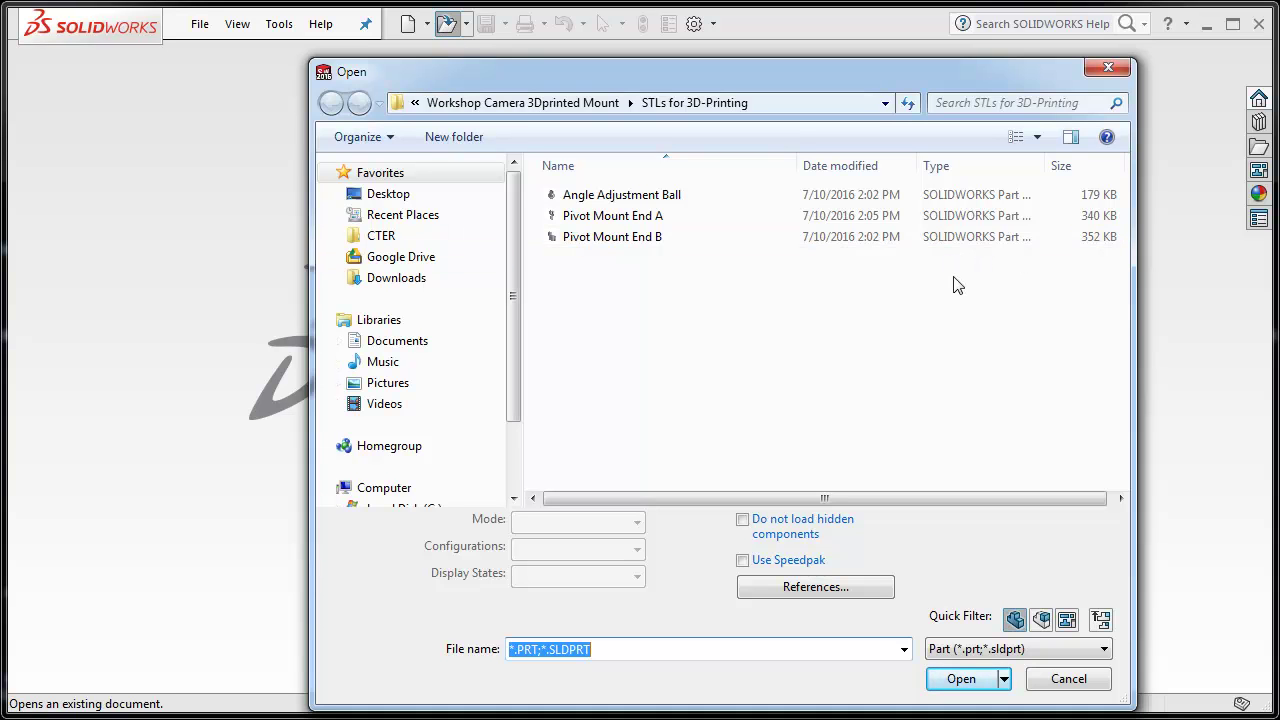
{"action": "left_click", "coordinate": [620, 220]}
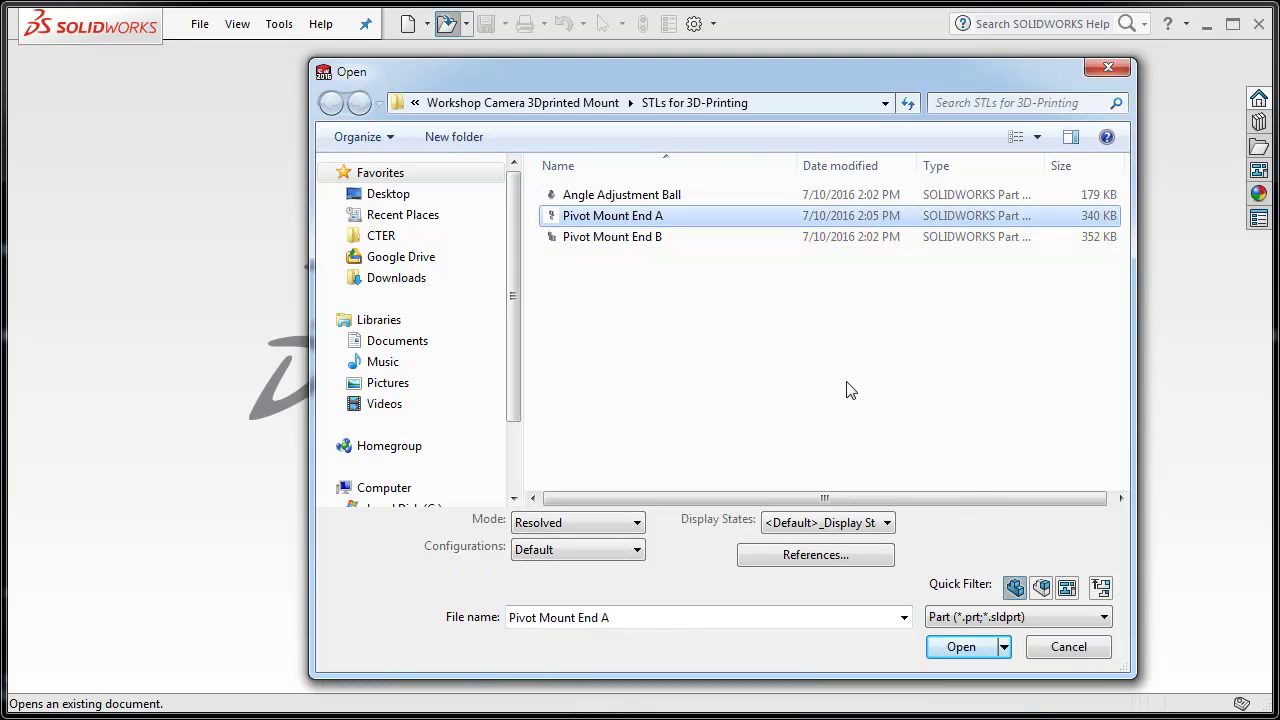
{"action": "left_click", "coordinate": [962, 647]}
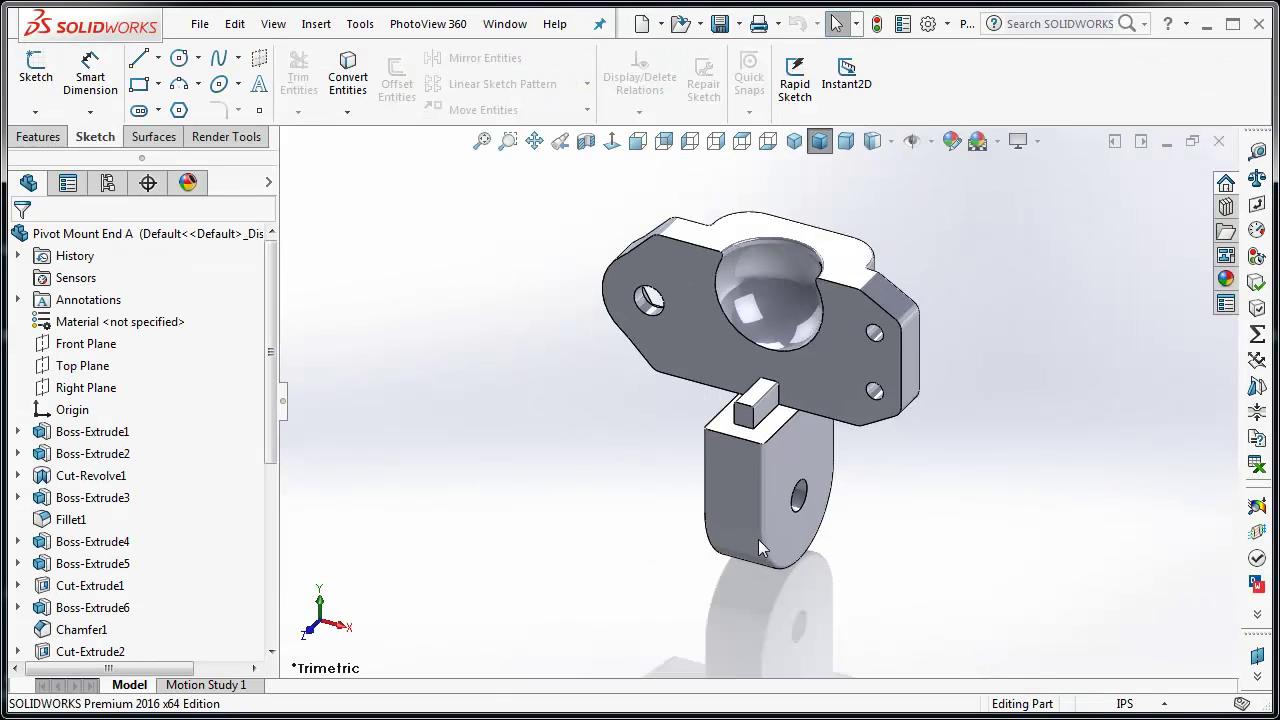
{"action": "middle_click_drag", "start_coordinate": [552, 436], "coordinate": [456, 410]}
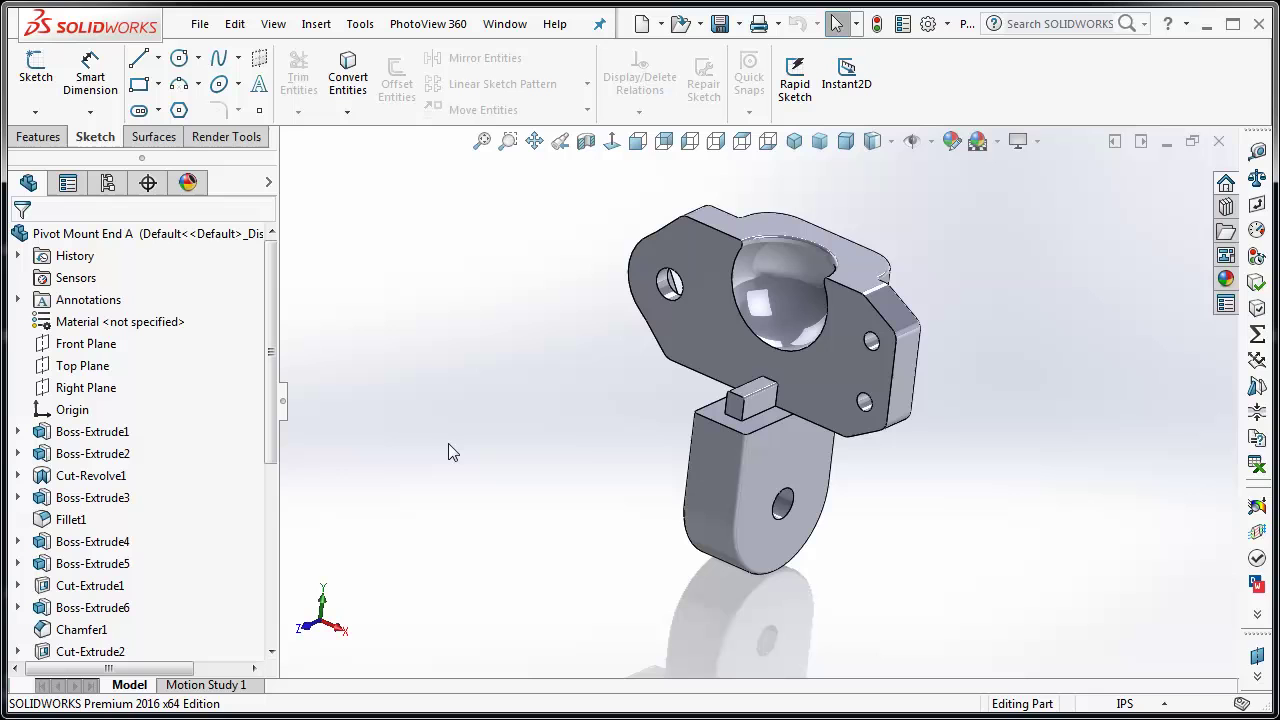
Start a Save As of Pivot Mount End A with the file type set to STL (*.stl).
{"action": "left_click", "coordinate": [200, 24]}
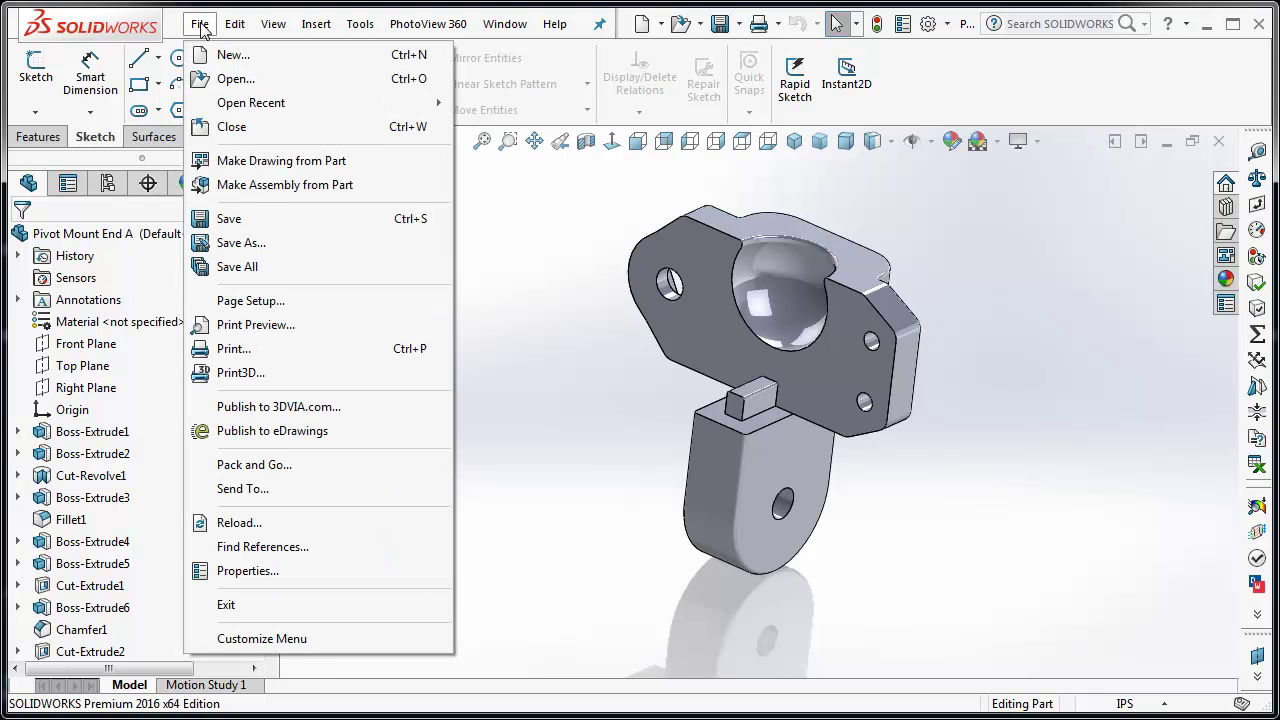
{"action": "left_click", "coordinate": [297, 246]}
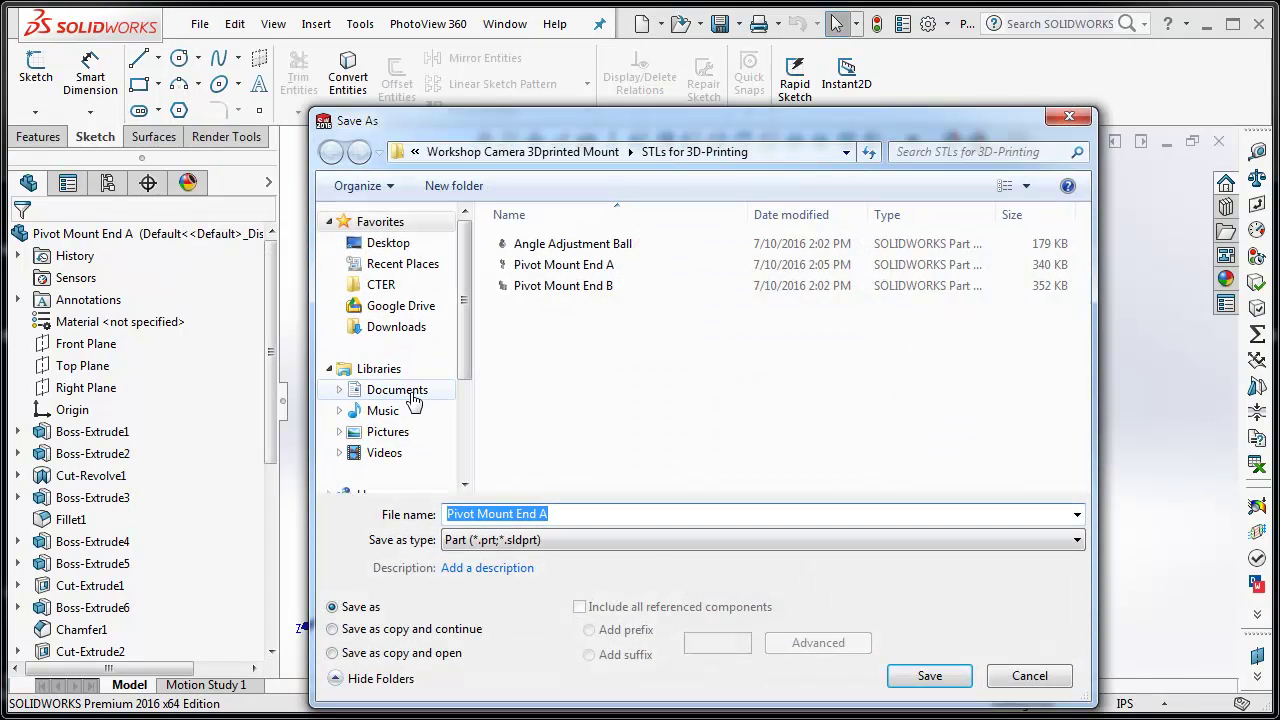
{"action": "left_click", "coordinate": [563, 543]}
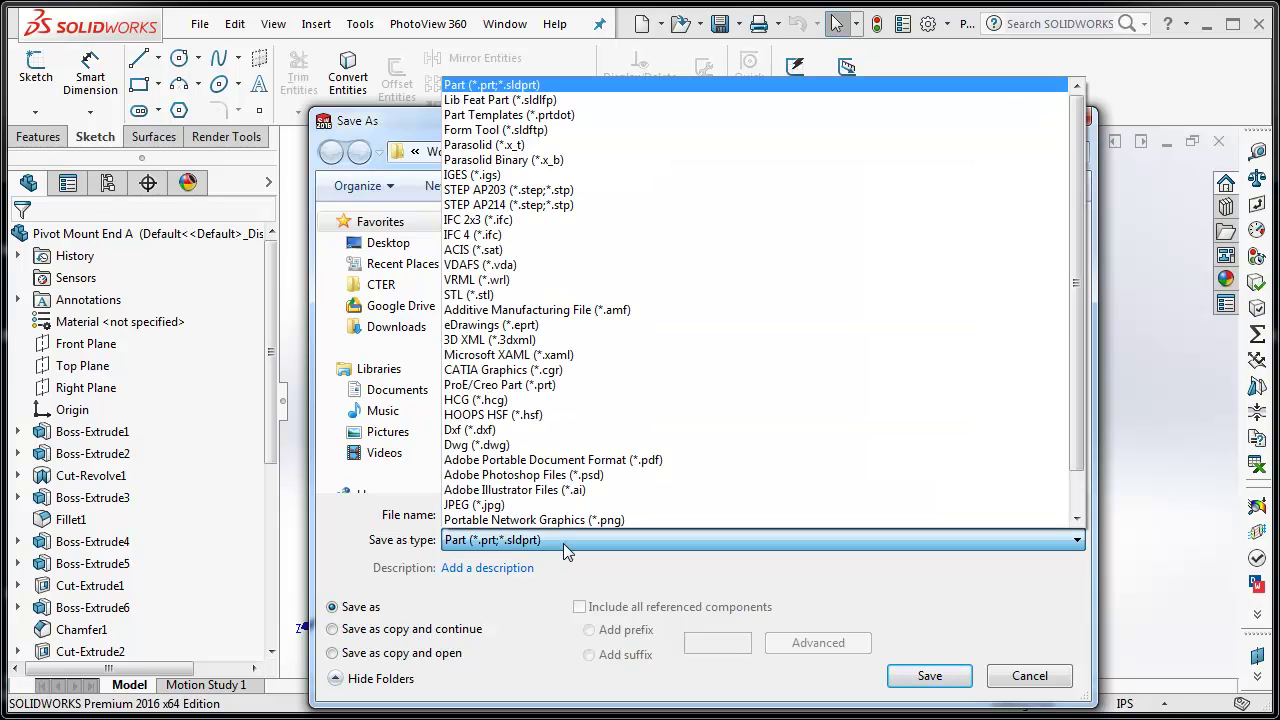
{"action": "left_click", "coordinate": [541, 296]}
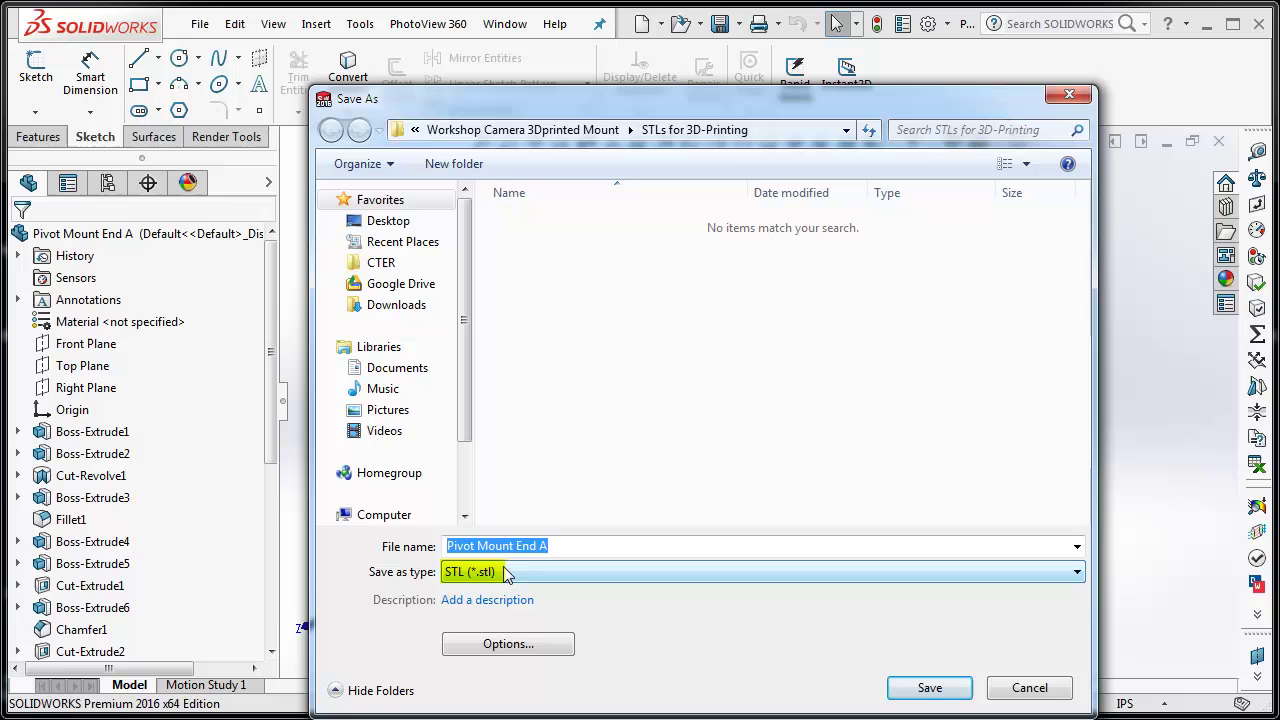
{"action": "left_click", "coordinate": [551, 645]}
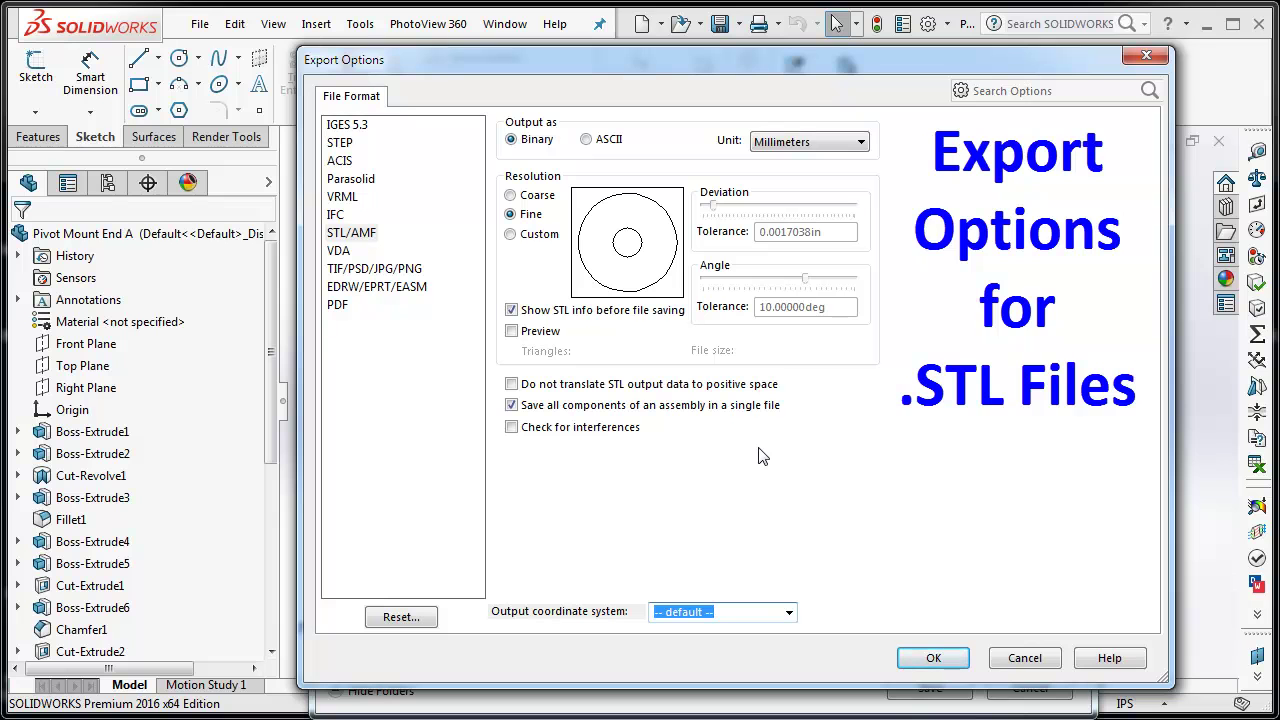
{"action": "left_click", "coordinate": [933, 658]}
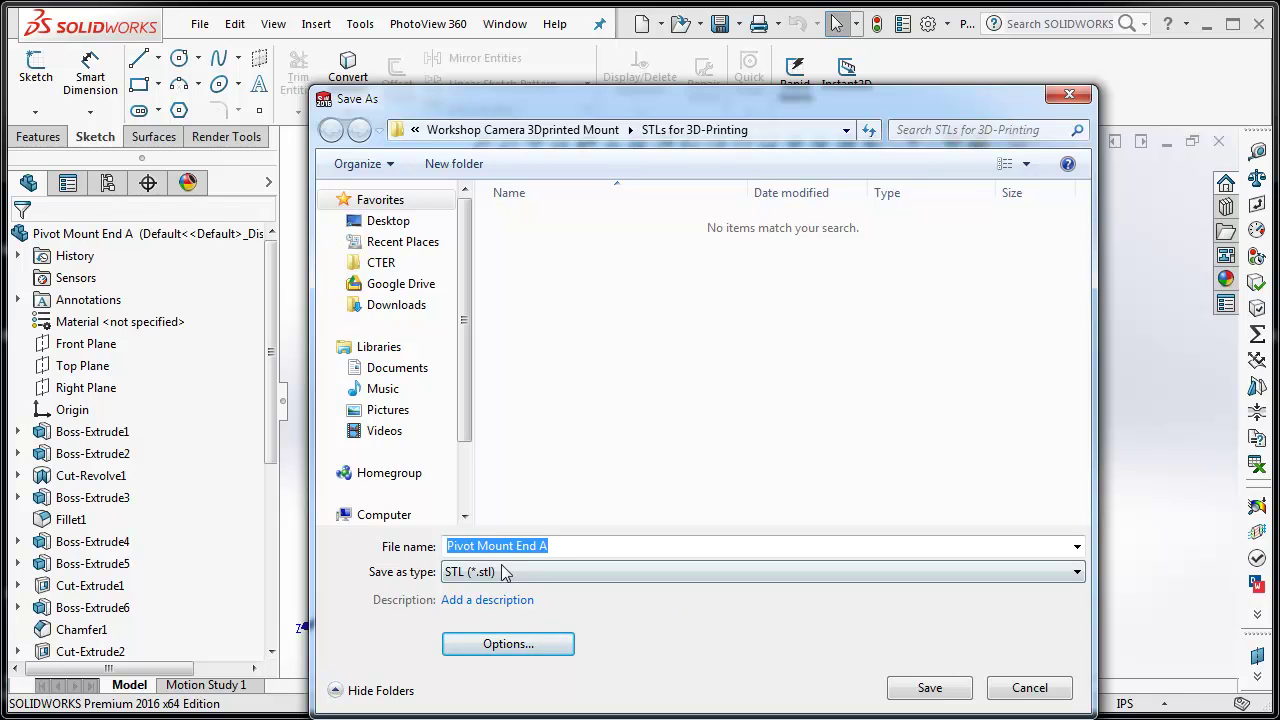
Prefix the file name with '3D-STL' and save, confirming export of 3D-STL Pivot Mount End A.stl.
{"action": "left_click", "coordinate": [447, 545]}
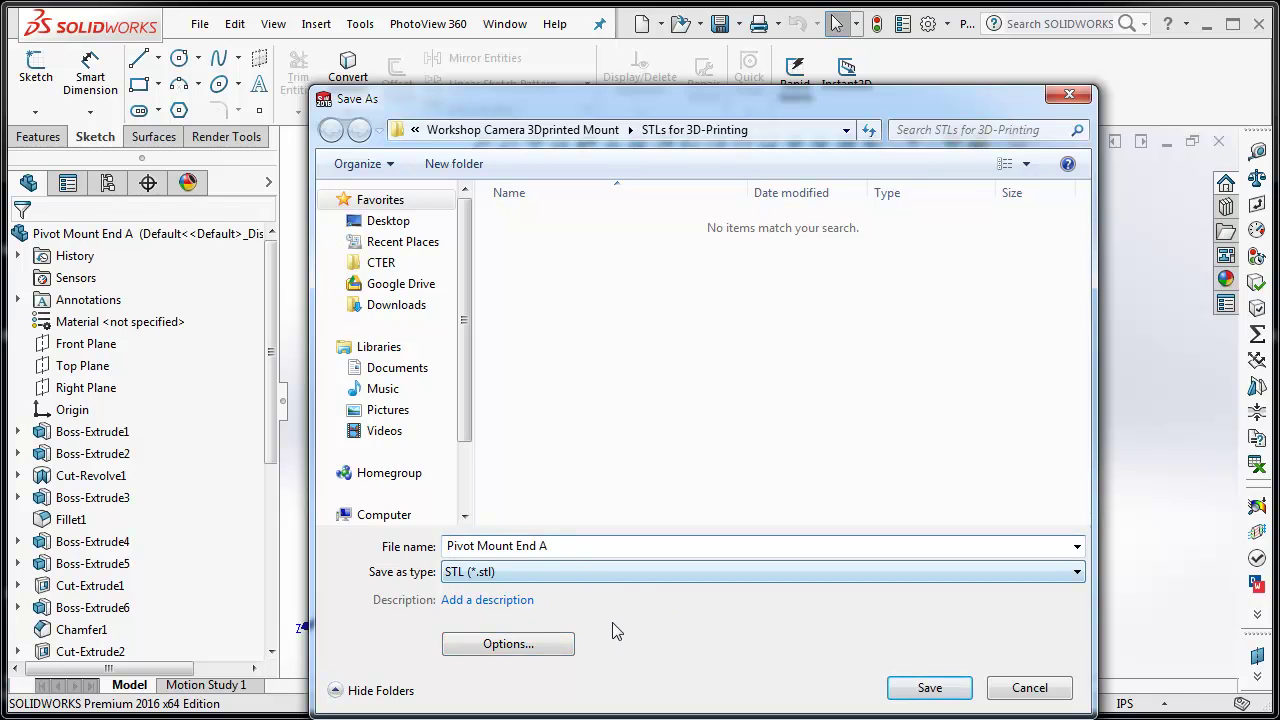
{"action": "type", "text": "3D-STL"}
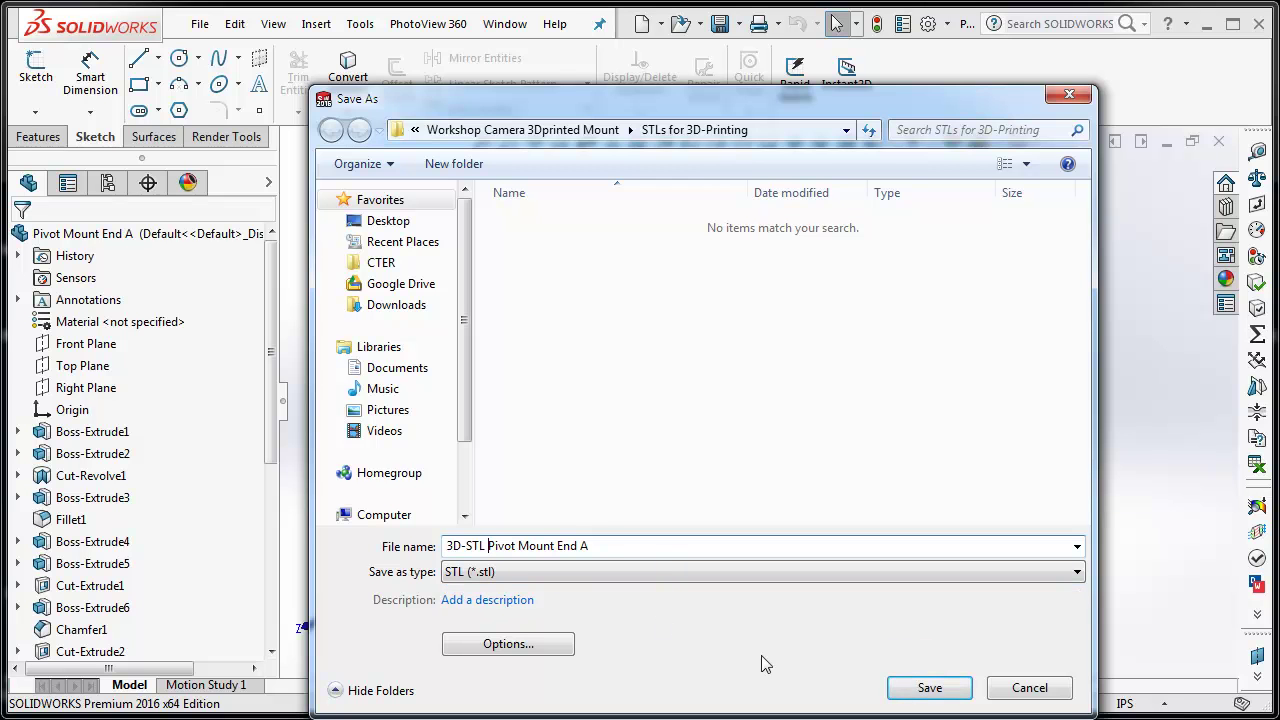
{"action": "left_click", "coordinate": [927, 688]}
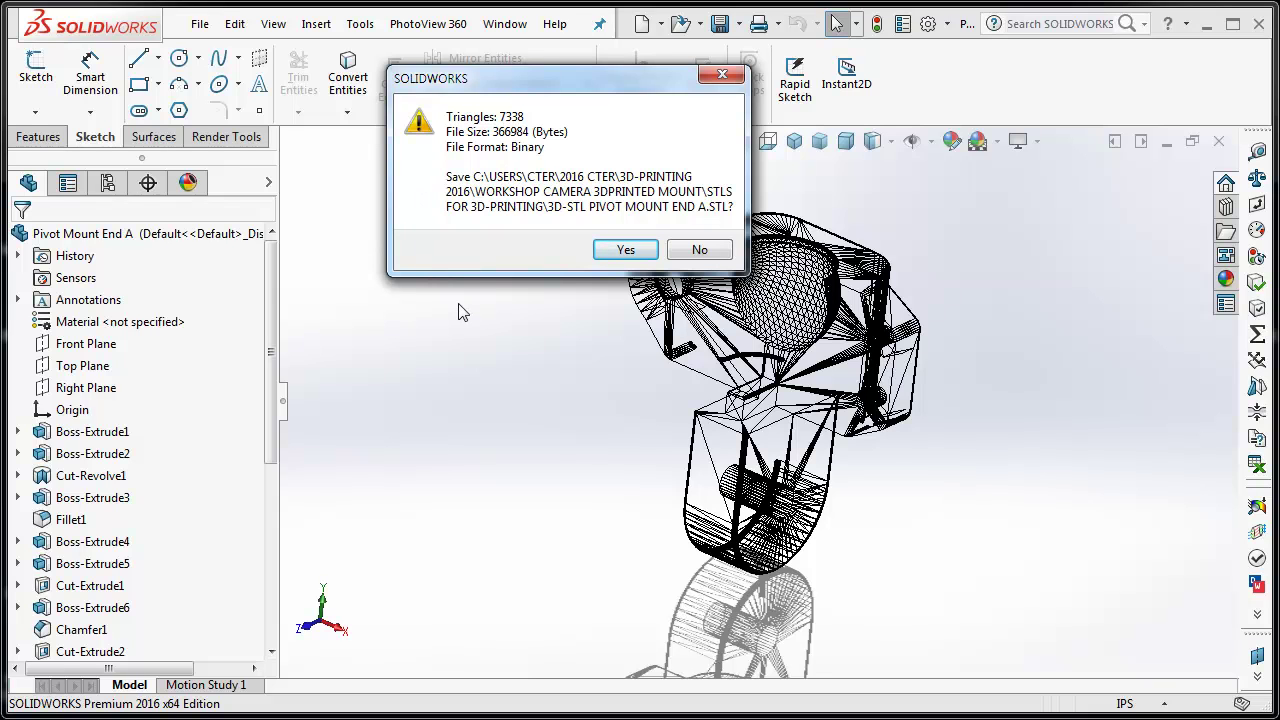
{"action": "left_click", "coordinate": [628, 250]}
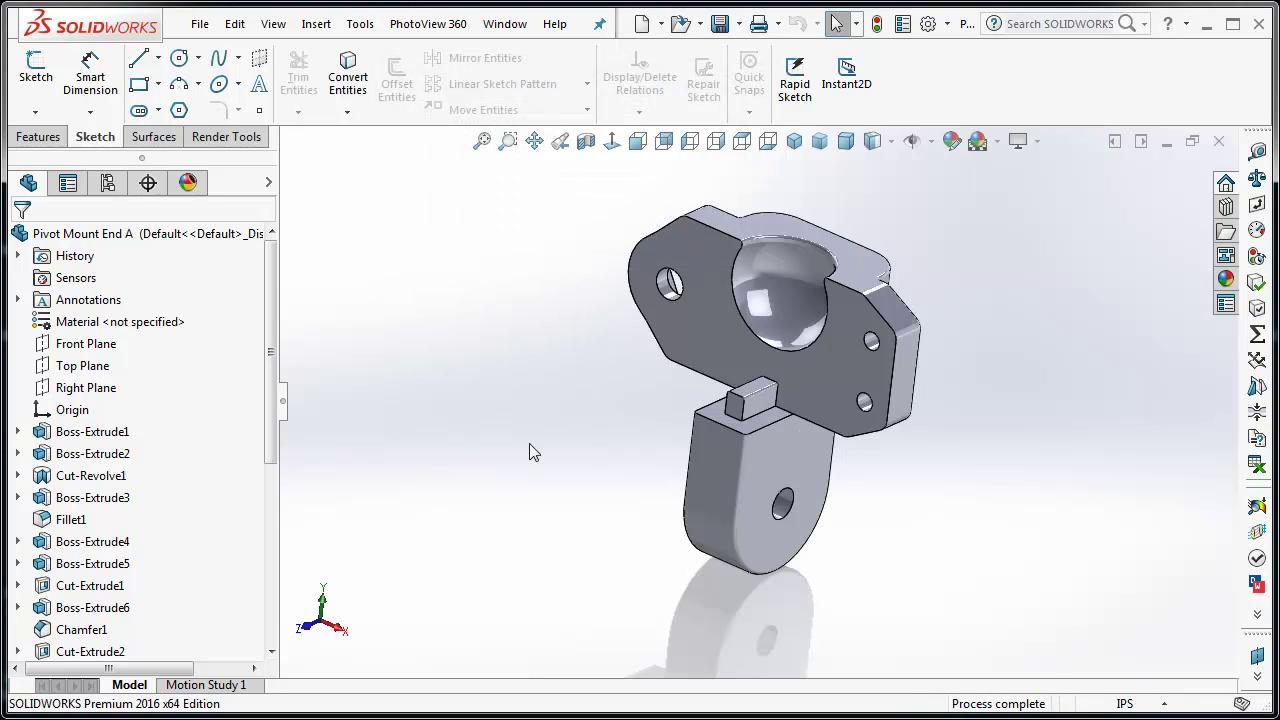
Close the SOLIDWORKS part, then load 3D-STL Pivot Mount End A onto Afinia's platform and zoom in.
{"action": "left_click", "coordinate": [1219, 141]}
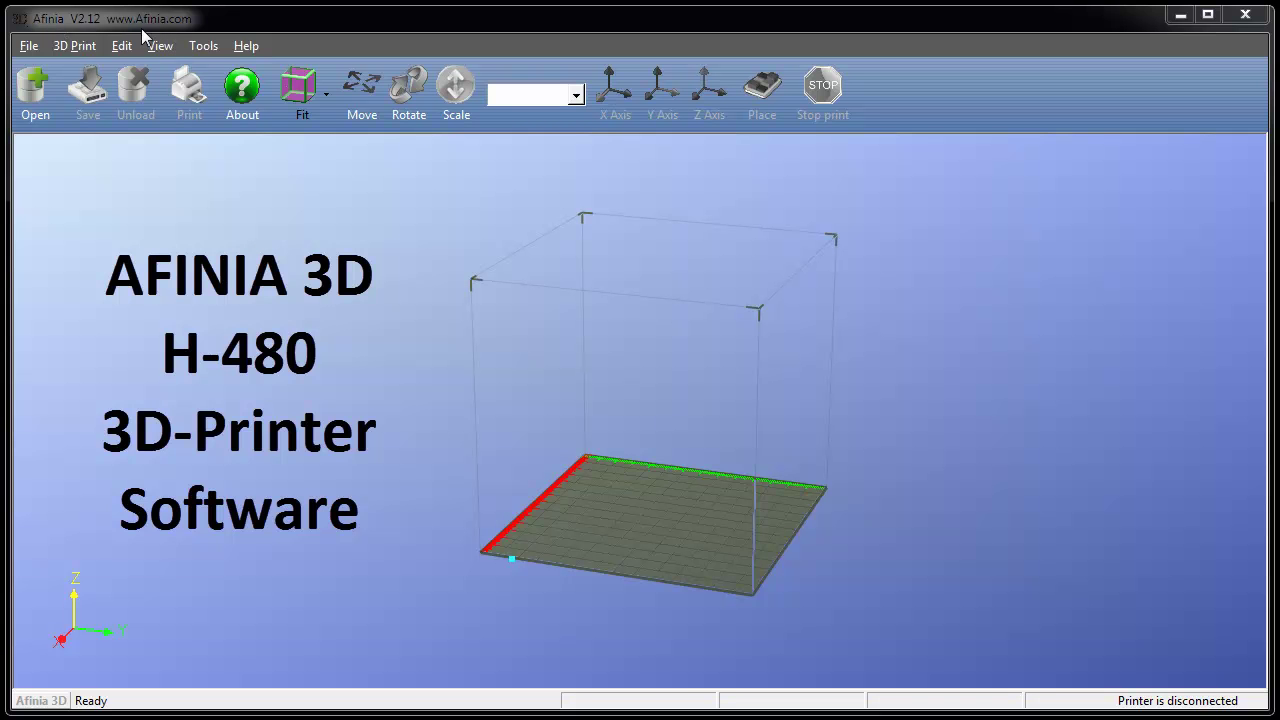
{"action": "left_click", "coordinate": [33, 86]}
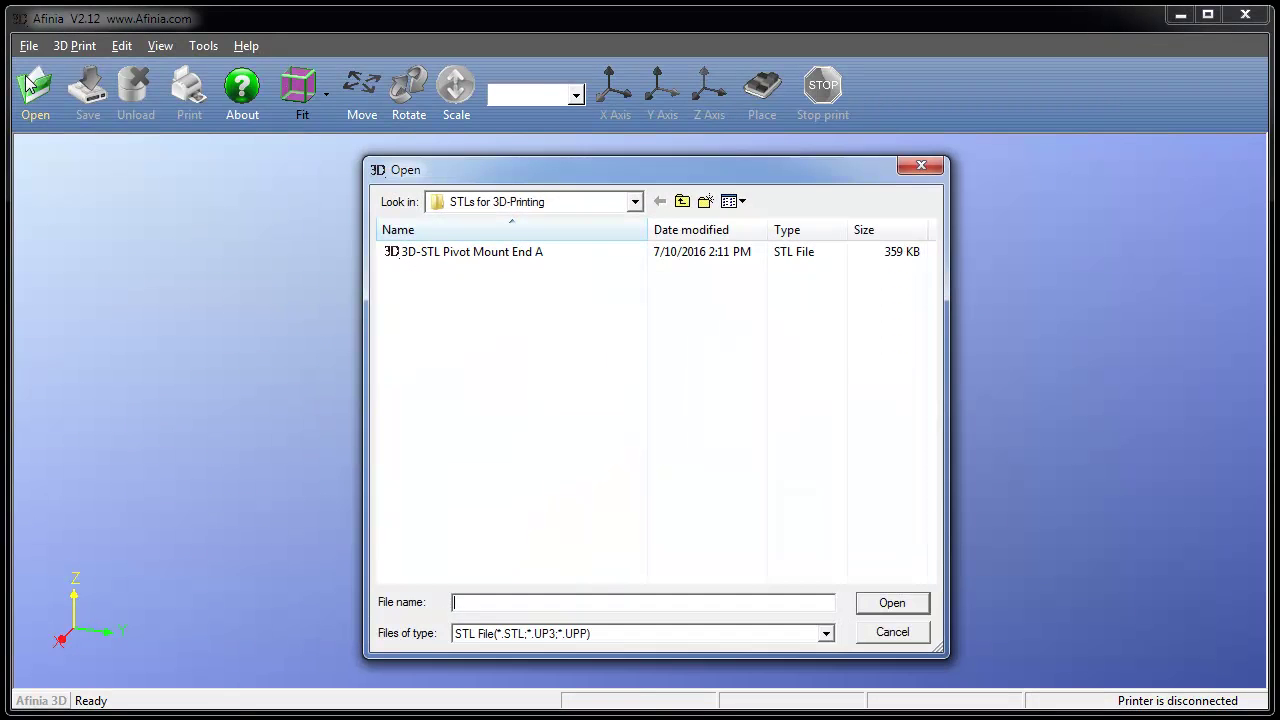
{"action": "left_click", "coordinate": [508, 257]}
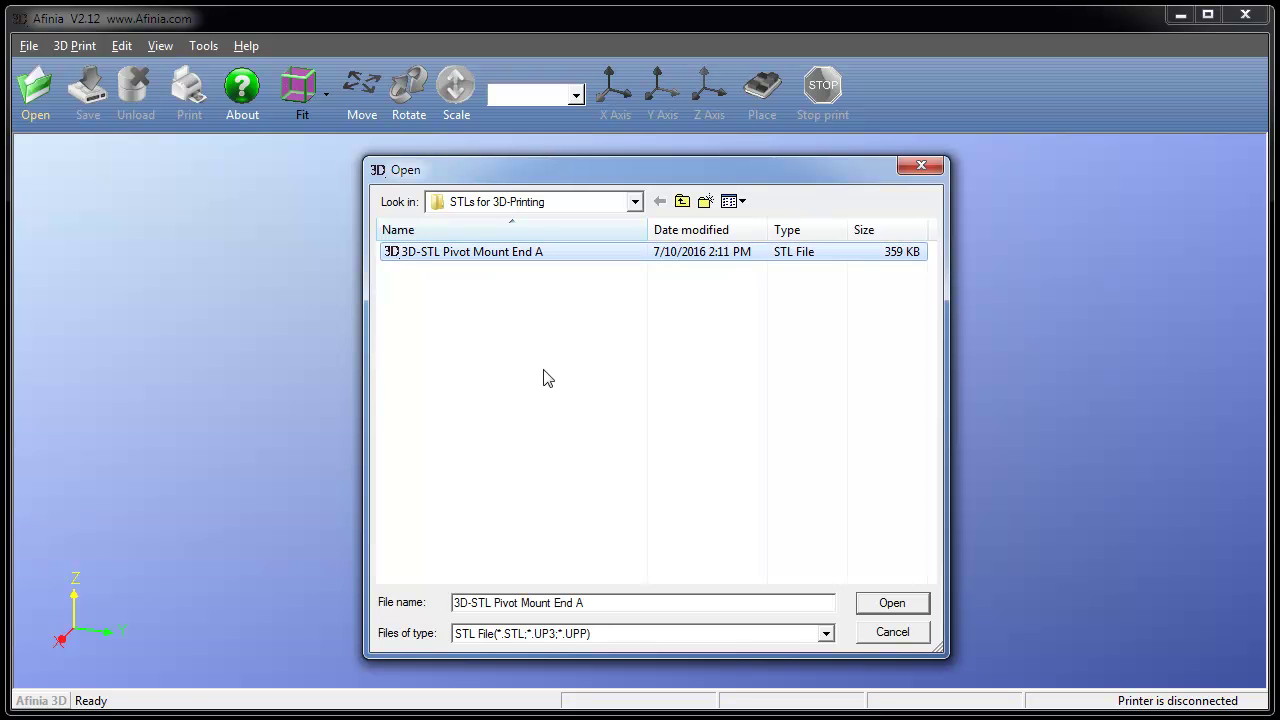
{"action": "left_click", "coordinate": [889, 605]}
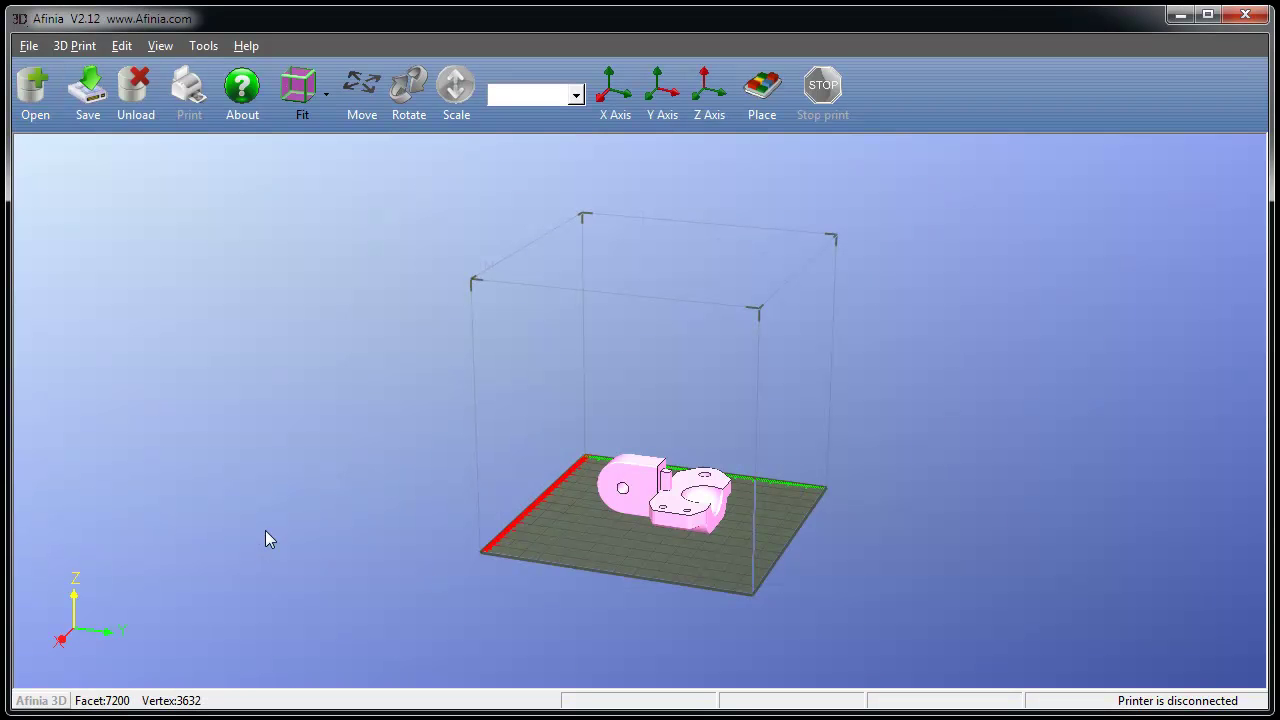
{"action": "left_click_drag", "start_coordinate": [400, 466], "coordinate": [400, 534]}
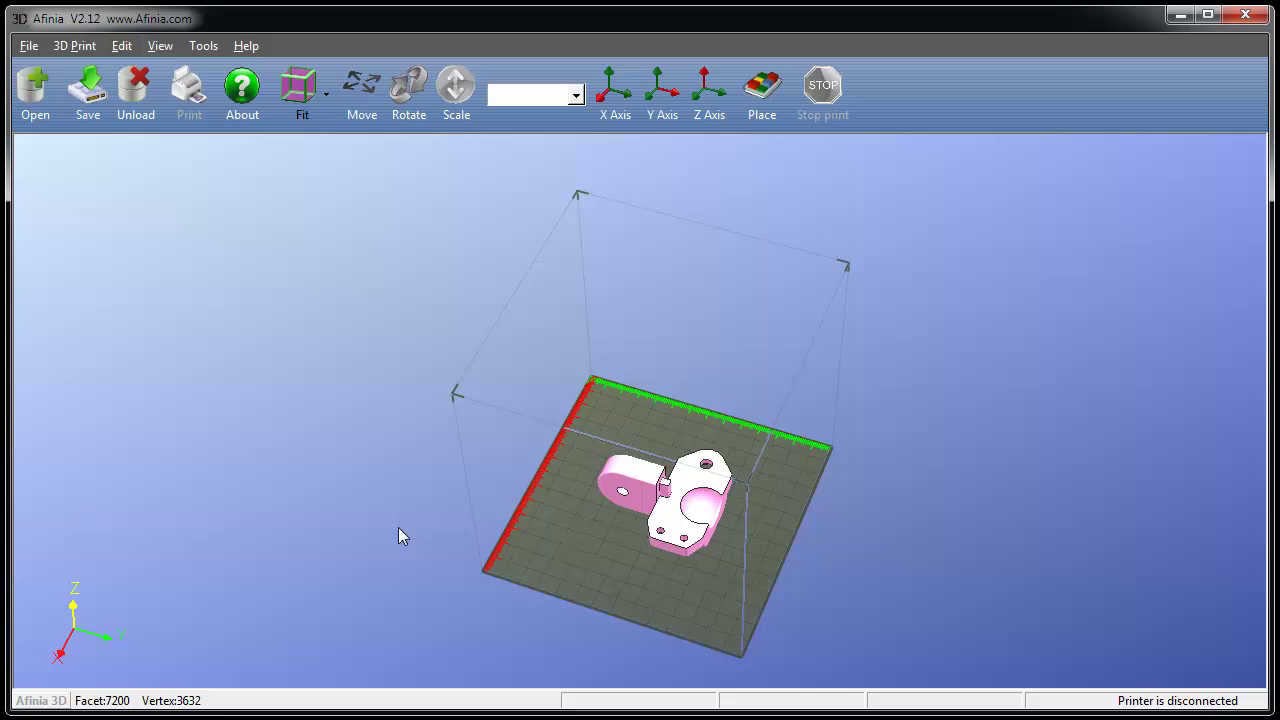
{"action": "scroll", "coordinate": [742, 576], "scroll_direction": "up", "scroll_amount": 2}
{"action": "scroll", "coordinate": [742, 576], "scroll_direction": "up", "scroll_amount": 4}
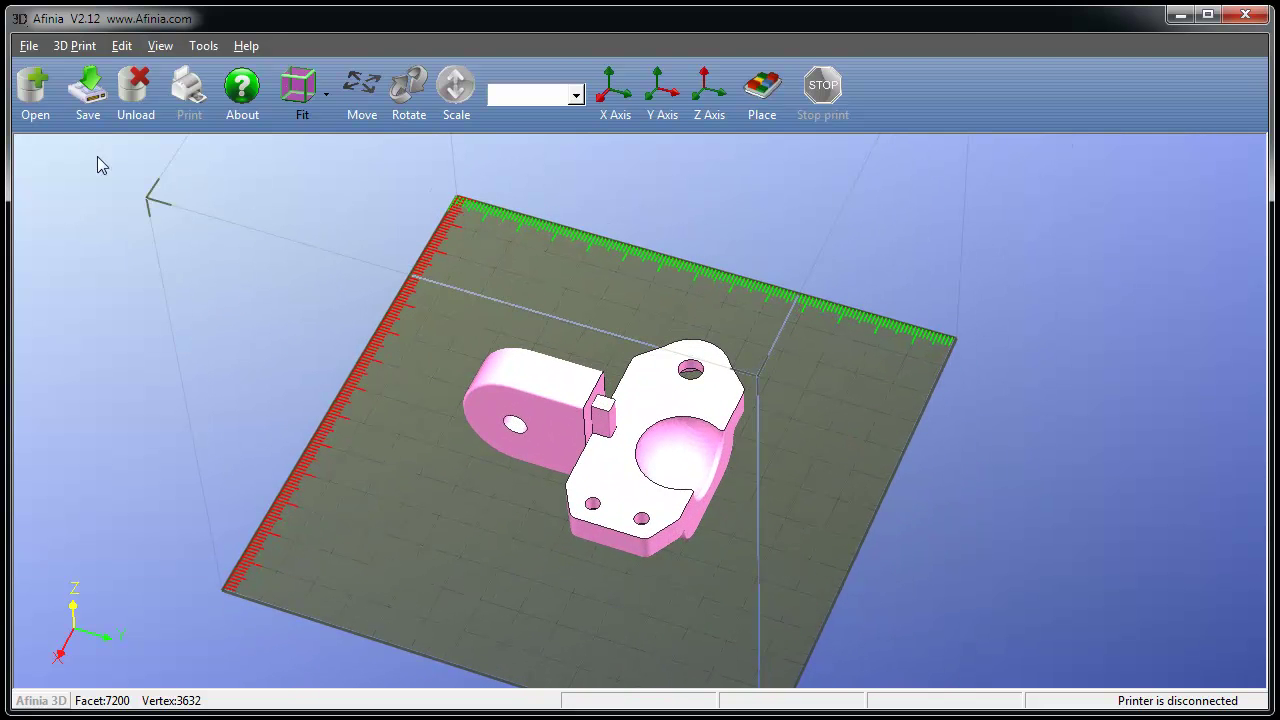
Print-preview with restored default setup, getting an estimate of 18.6 g and 1 hour 23 minutes.
{"action": "left_click", "coordinate": [80, 46]}
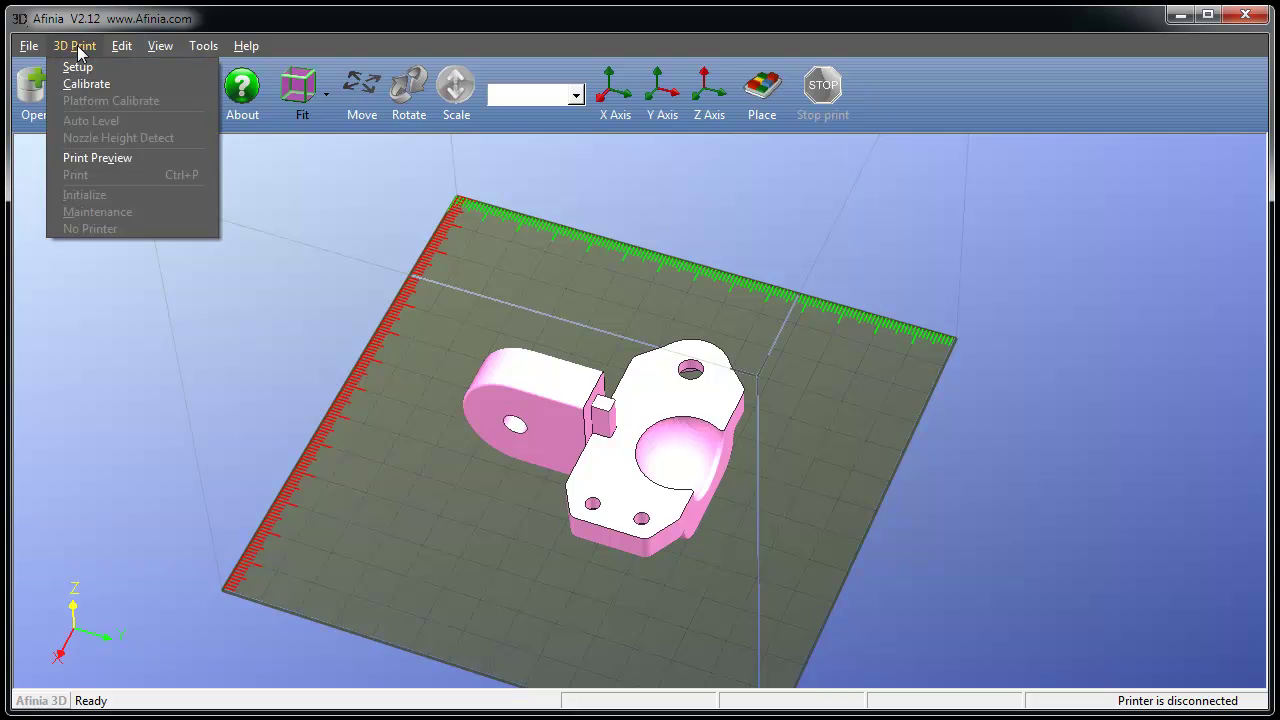
{"action": "left_click", "coordinate": [124, 159]}
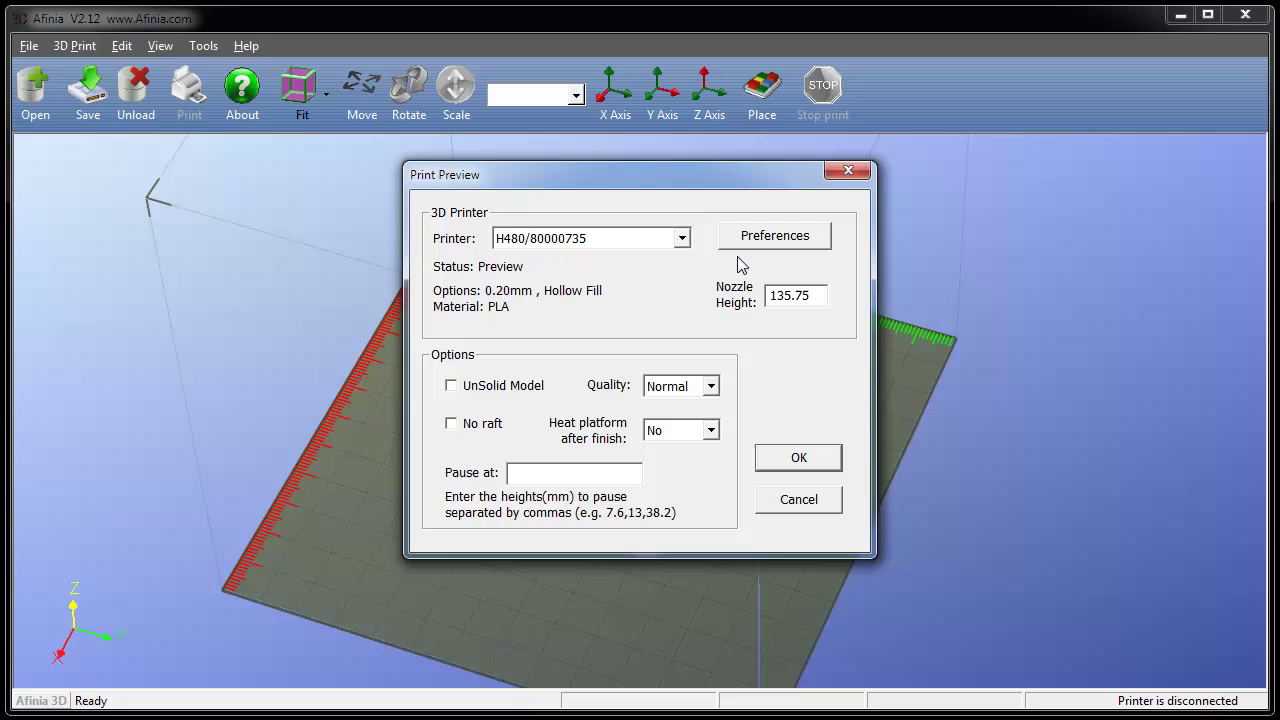
{"action": "left_click", "coordinate": [805, 242]}
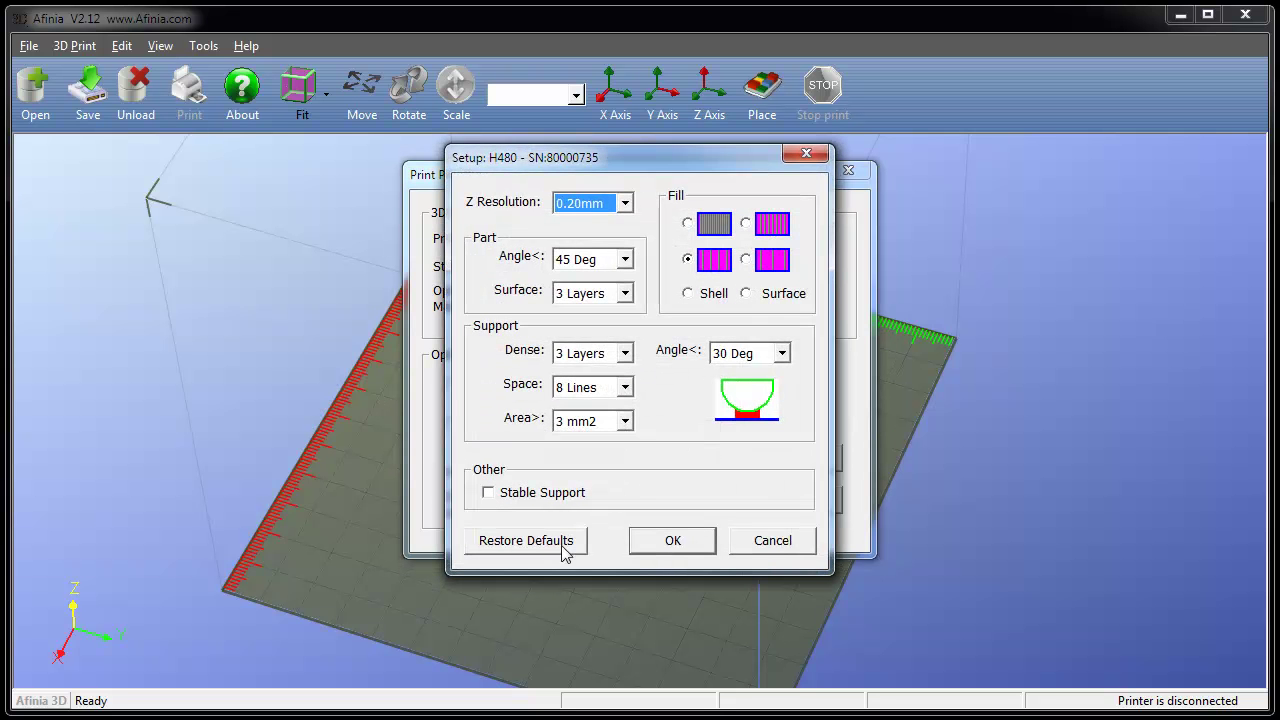
{"action": "left_click", "coordinate": [532, 545]}
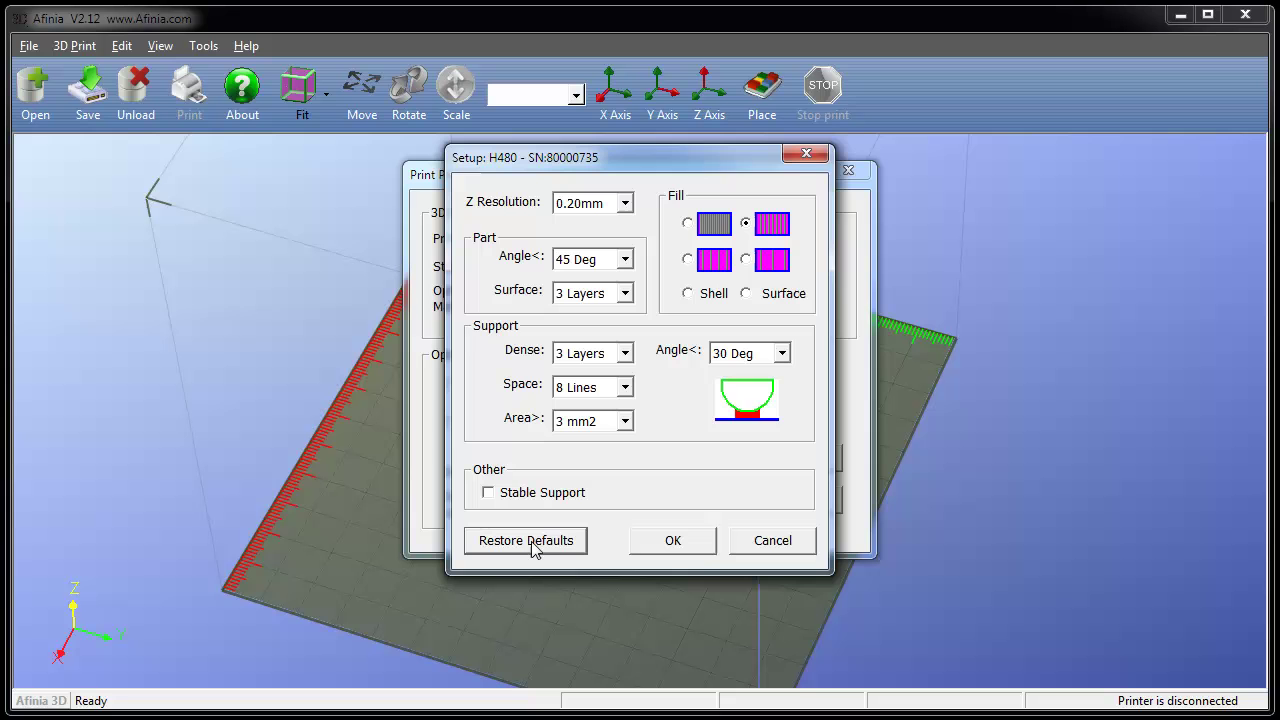
{"action": "left_click", "coordinate": [675, 540]}
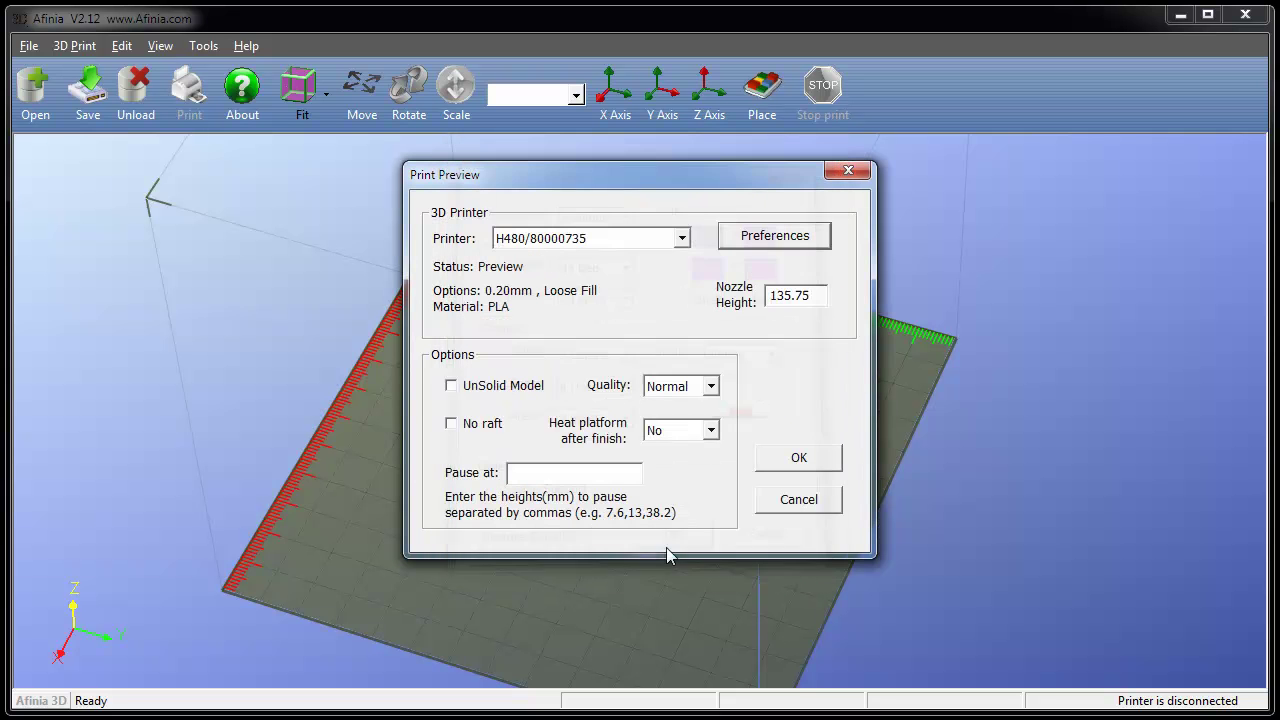
{"action": "left_click", "coordinate": [799, 458]}
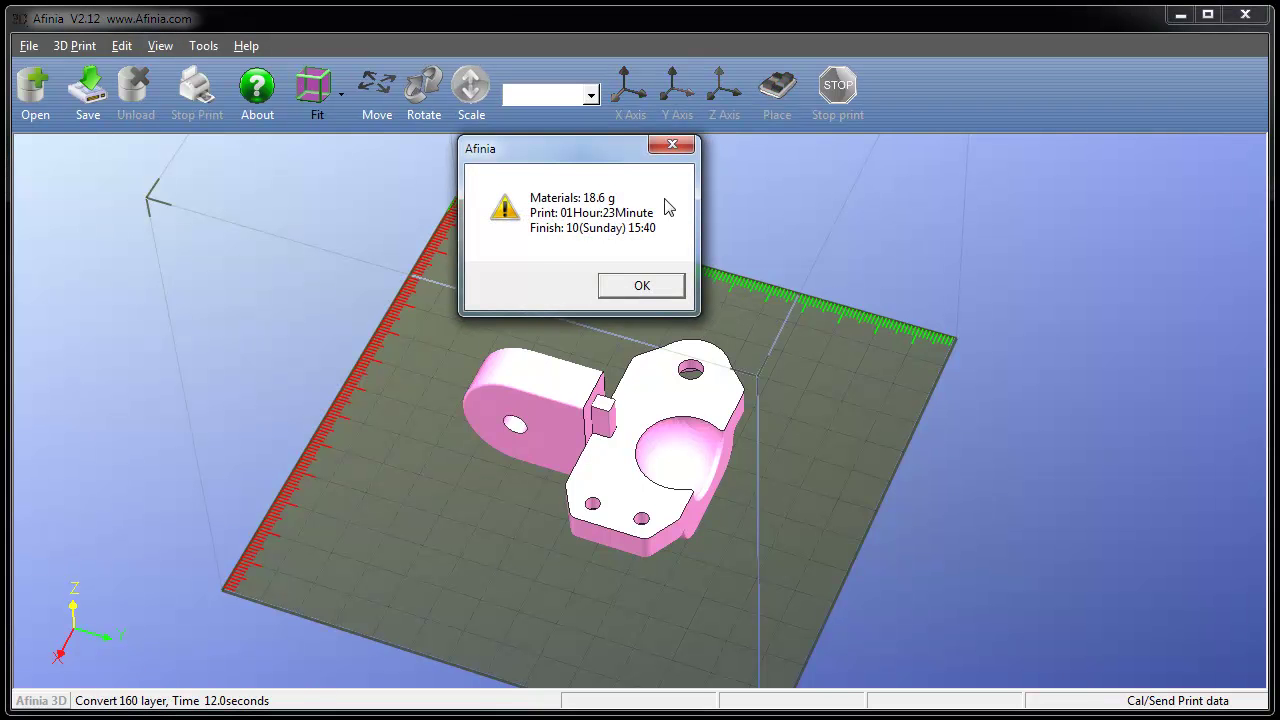
{"action": "left_click", "coordinate": [659, 292]}
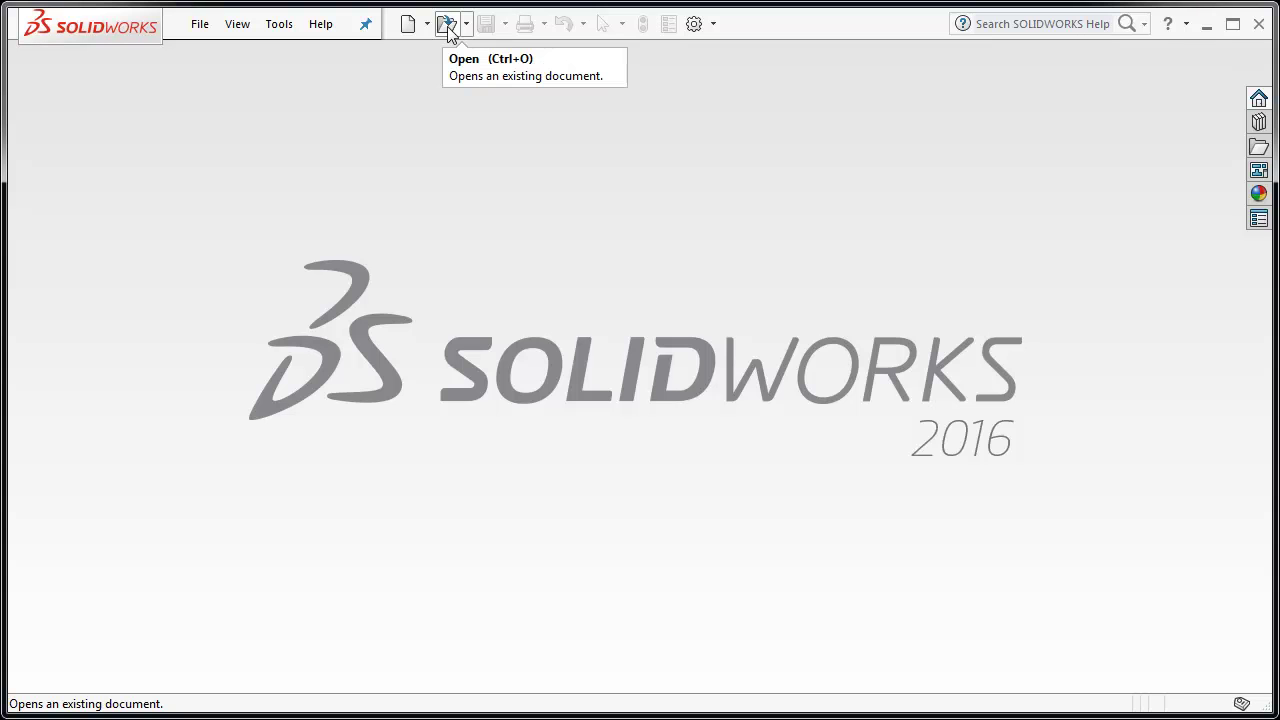
Open Pivot Mount End B from the STLs for 3D-Printing folder and turn it slightly.
{"action": "left_click", "coordinate": [447, 25]}
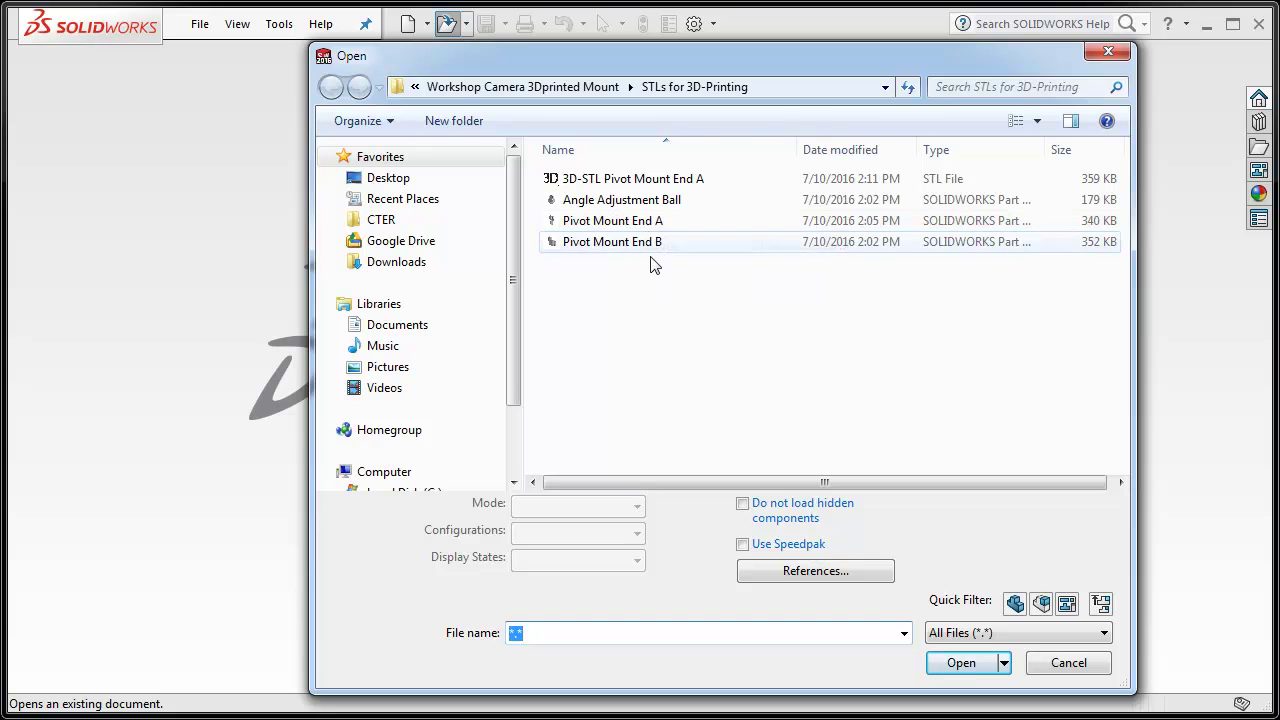
{"action": "left_click", "coordinate": [680, 250]}
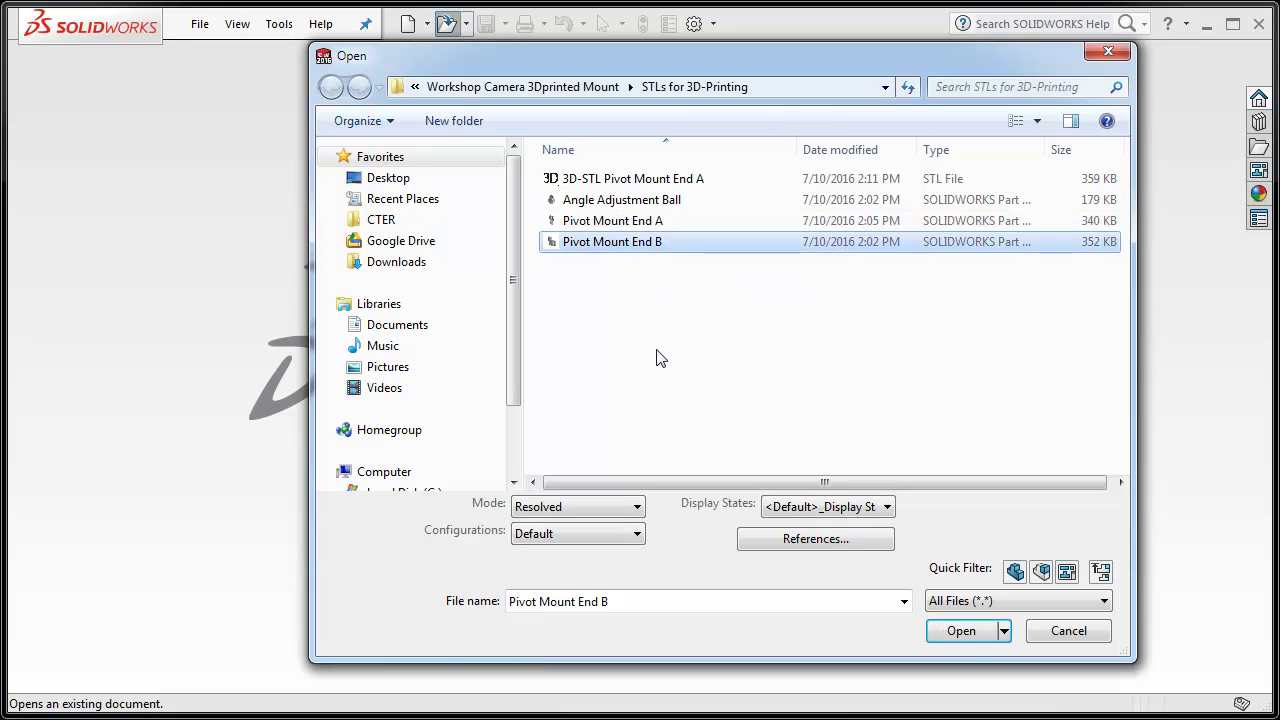
{"action": "left_click", "coordinate": [962, 631]}
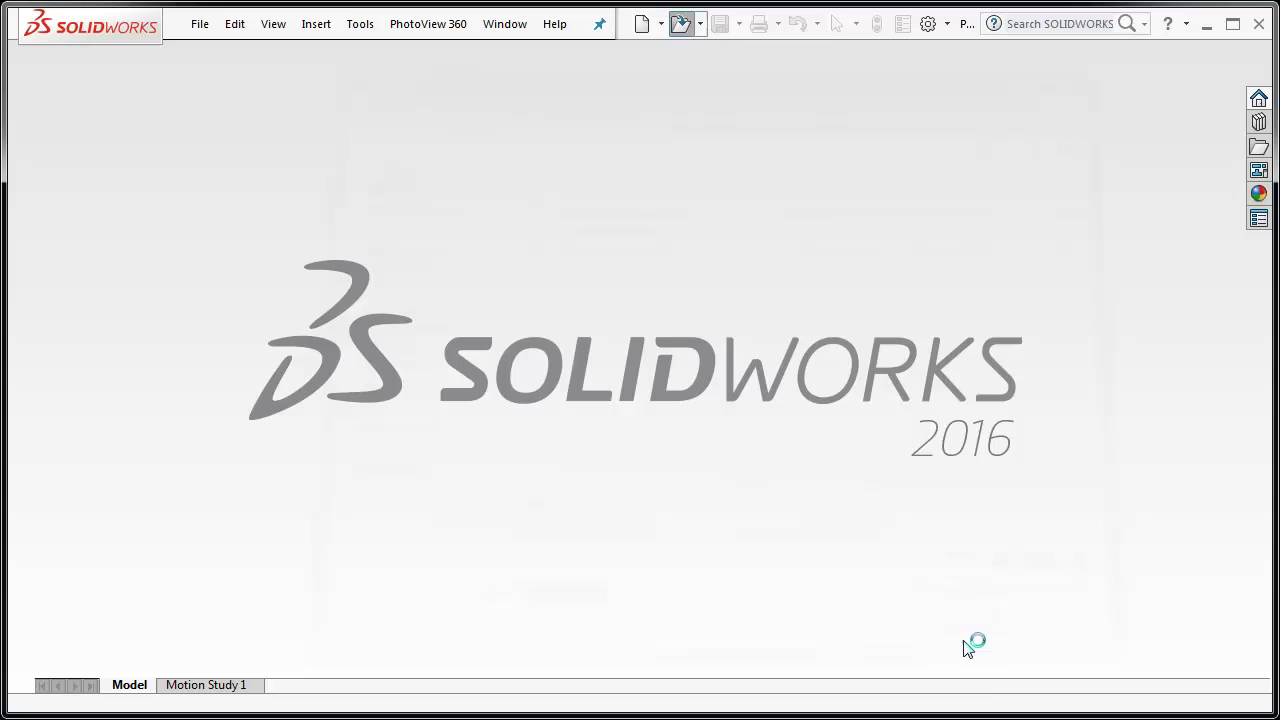
{"action": "middle_click_drag", "start_coordinate": [590, 535], "coordinate": [590, 574]}
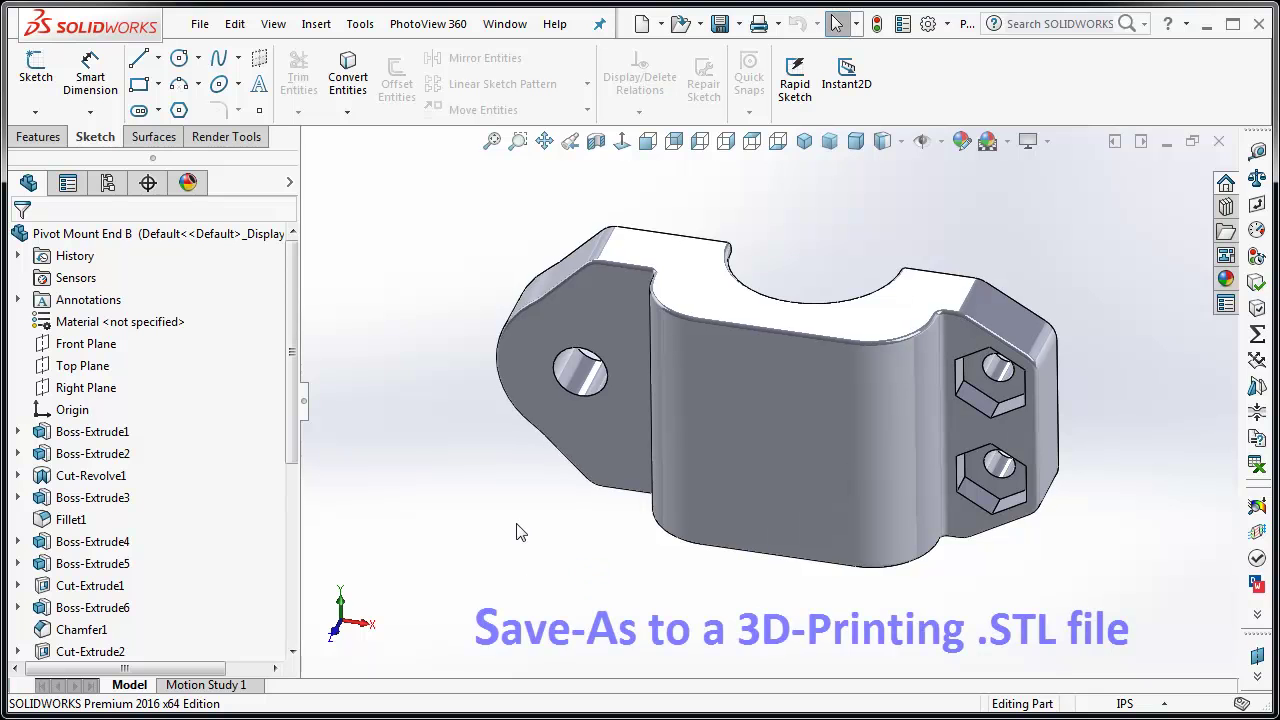
Start a Save As of Pivot Mount End B with the file type set to STL (*.stl).
{"action": "left_click", "coordinate": [201, 25]}
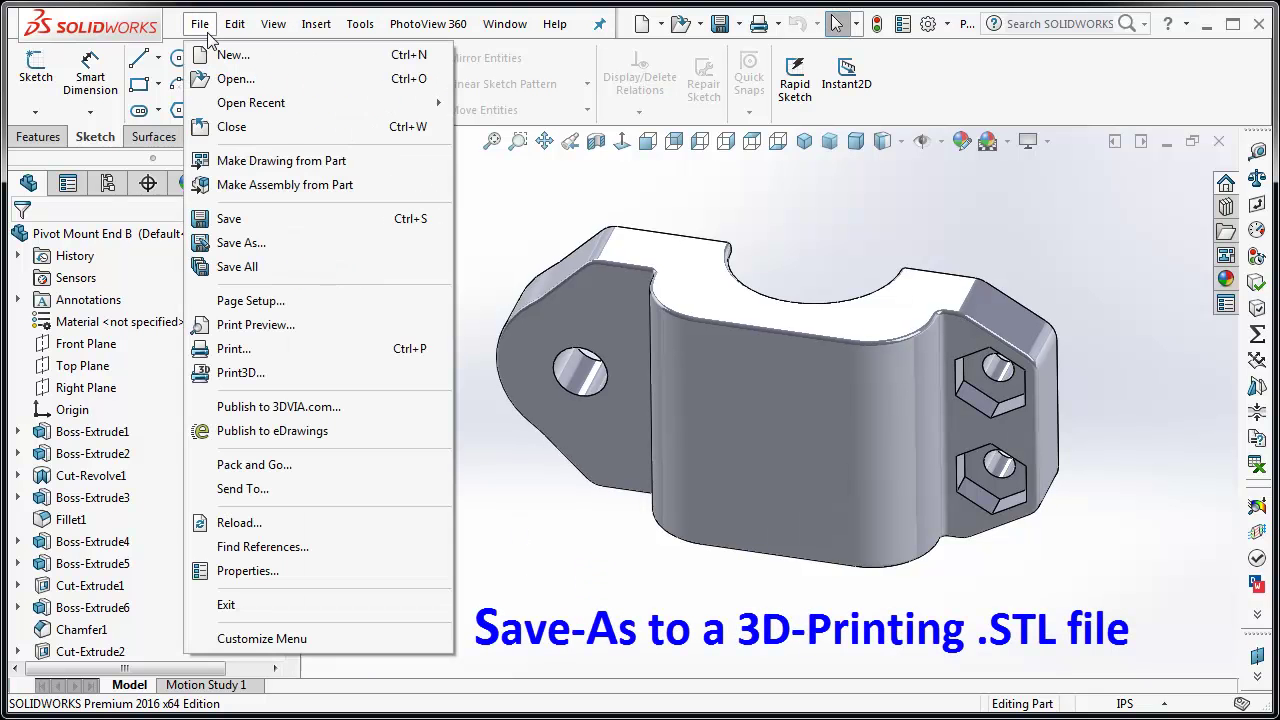
{"action": "left_click", "coordinate": [286, 243]}
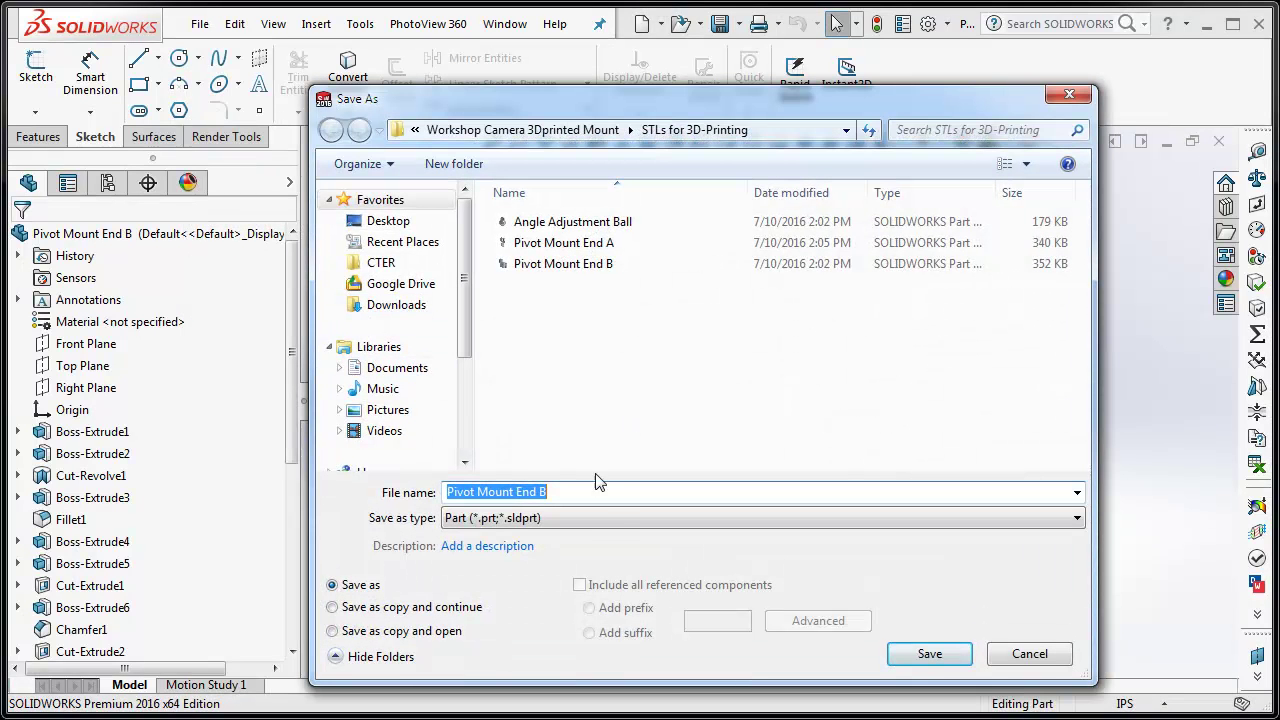
{"action": "left_click", "coordinate": [582, 521]}
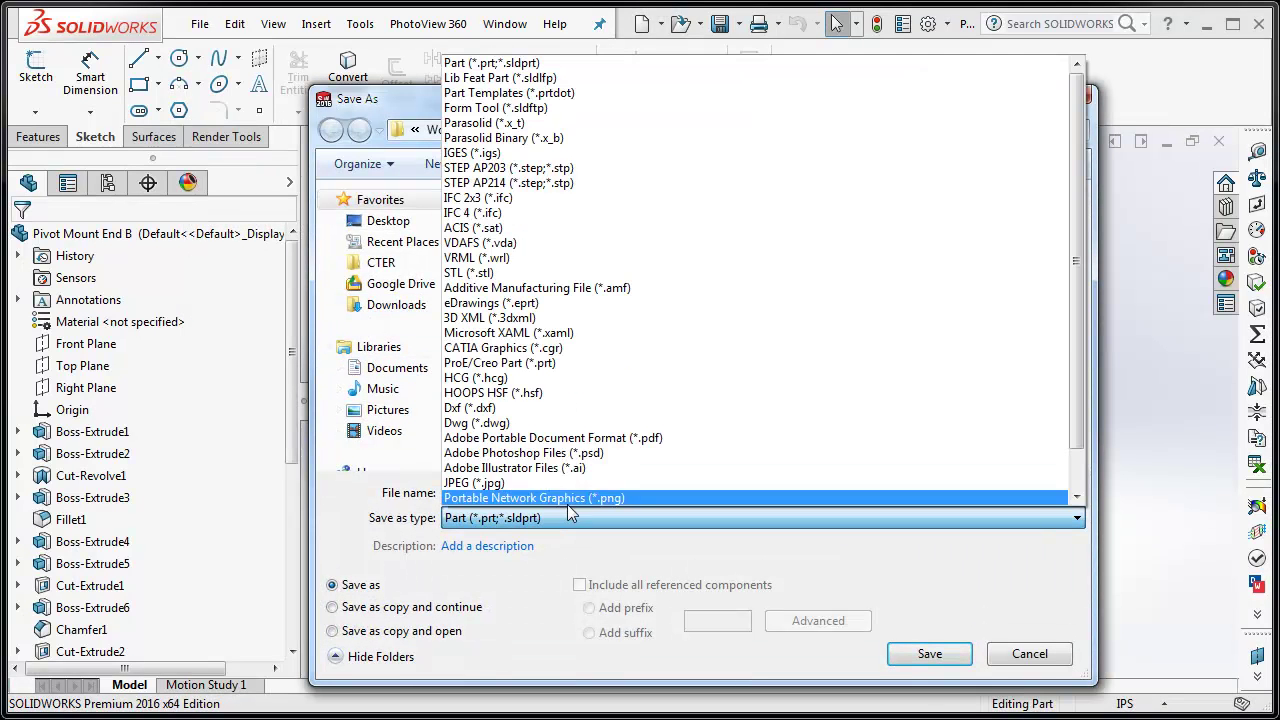
{"action": "left_click", "coordinate": [525, 274]}
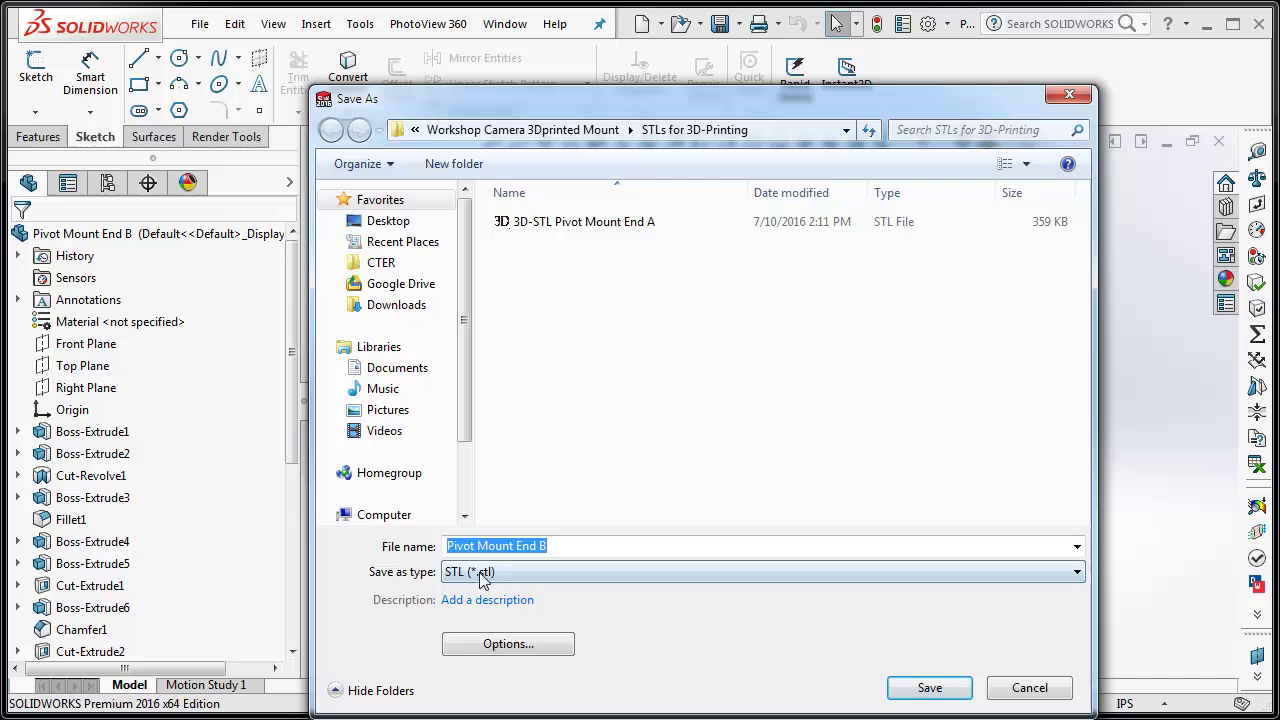
Set the STL export options' unit to Millimeters.
{"action": "left_click", "coordinate": [548, 650]}
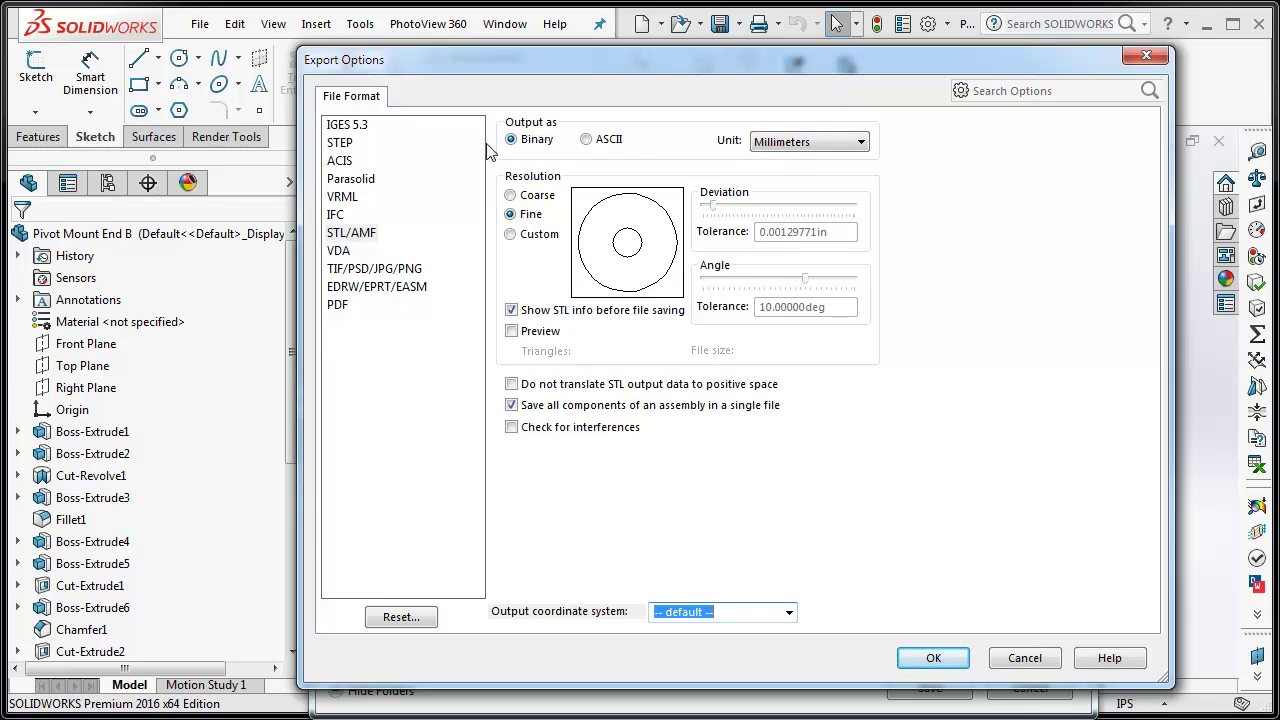
{"action": "left_click", "coordinate": [857, 142]}
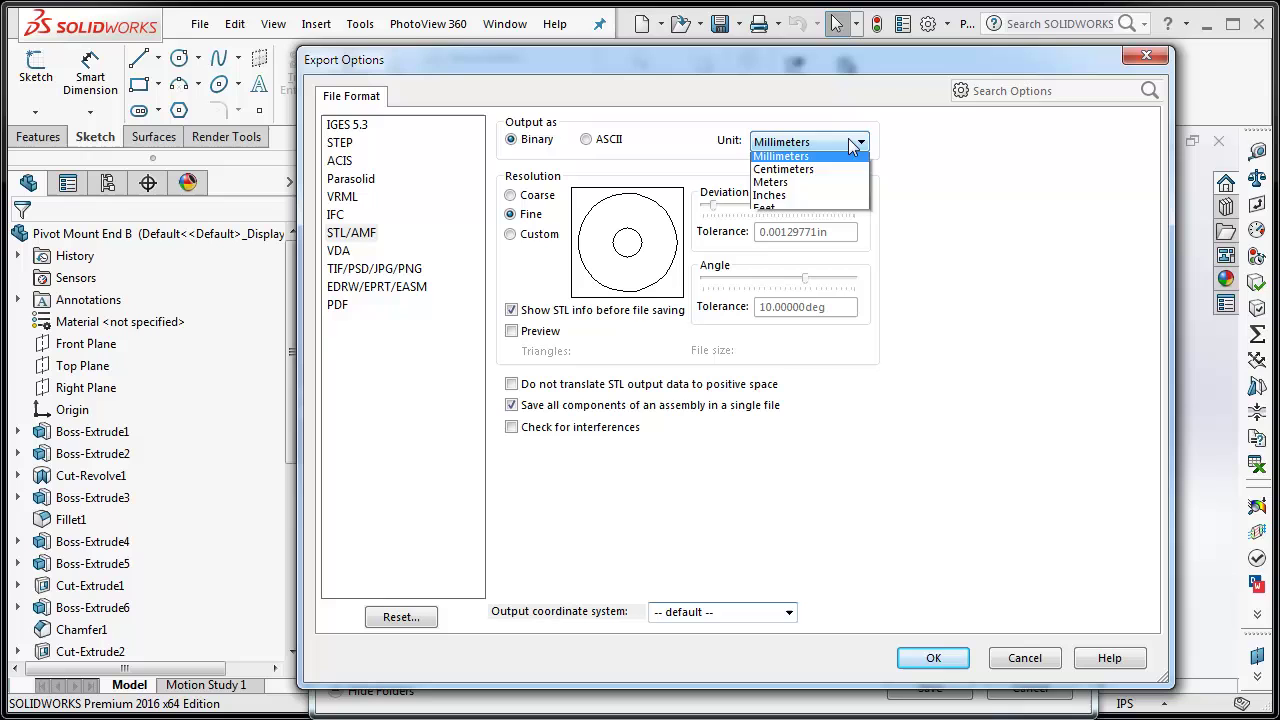
{"action": "left_click", "coordinate": [827, 200]}
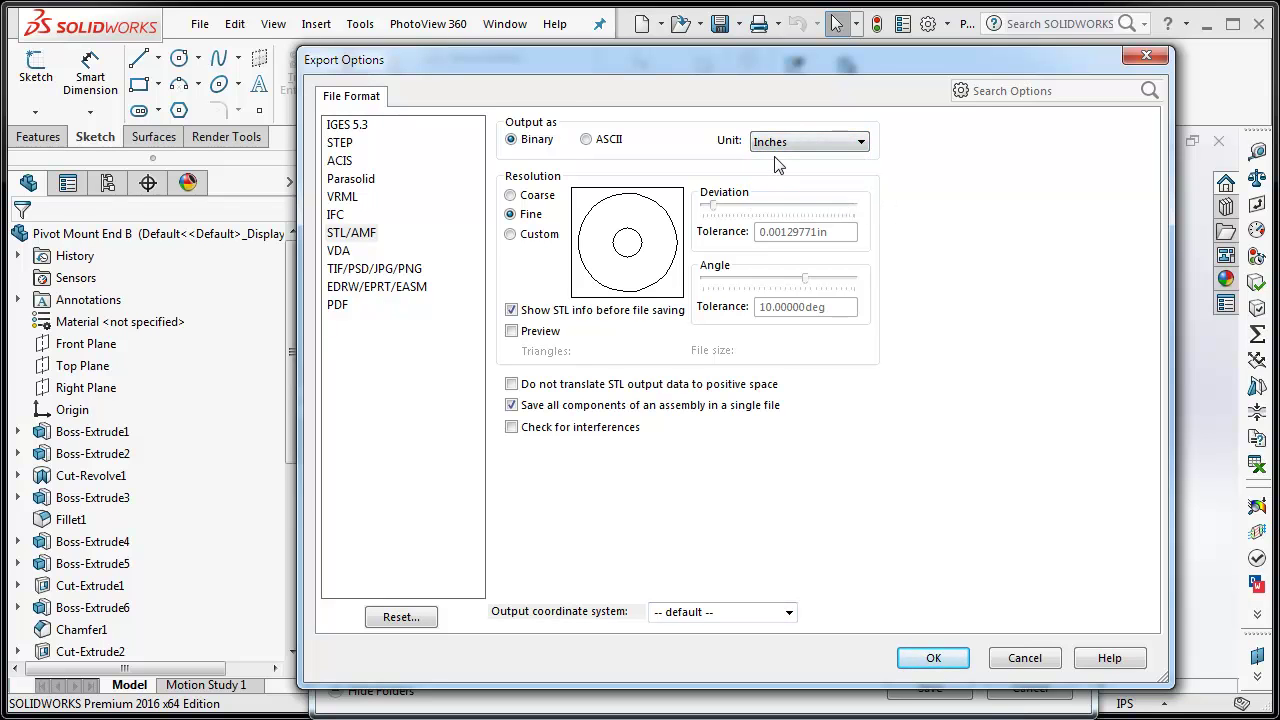
{"action": "left_click", "coordinate": [841, 145]}
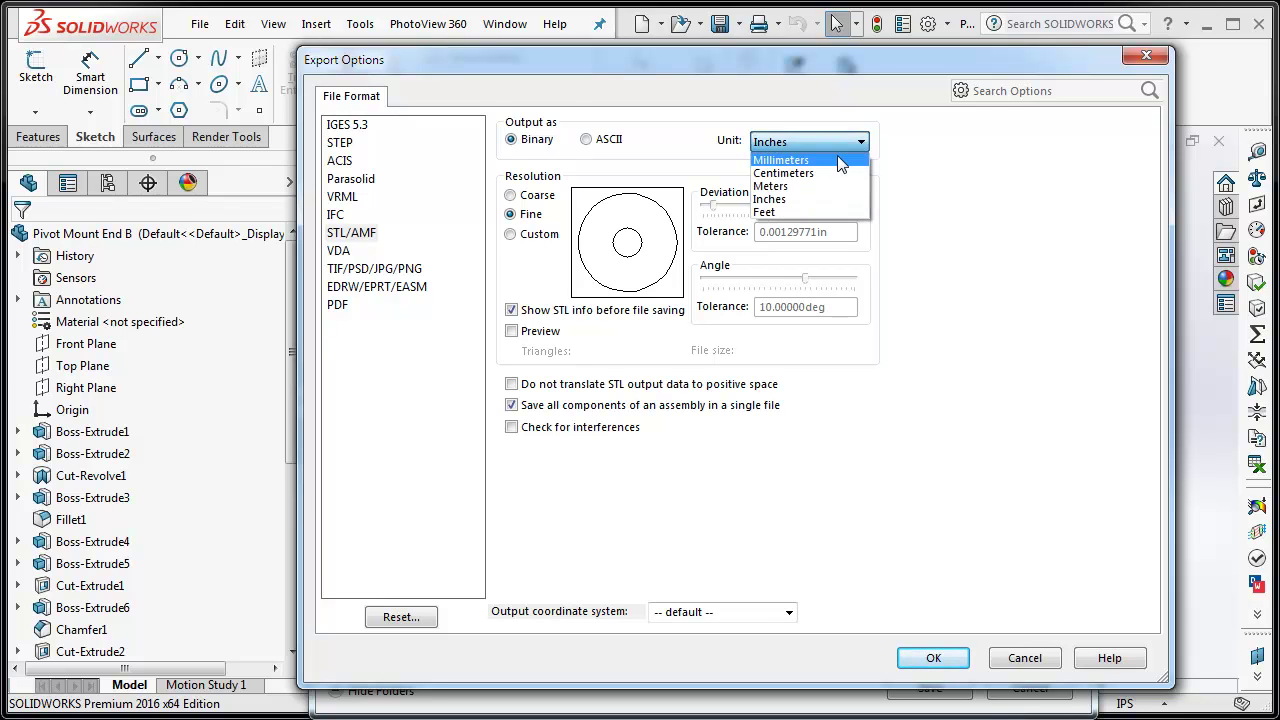
{"action": "left_click", "coordinate": [841, 162]}
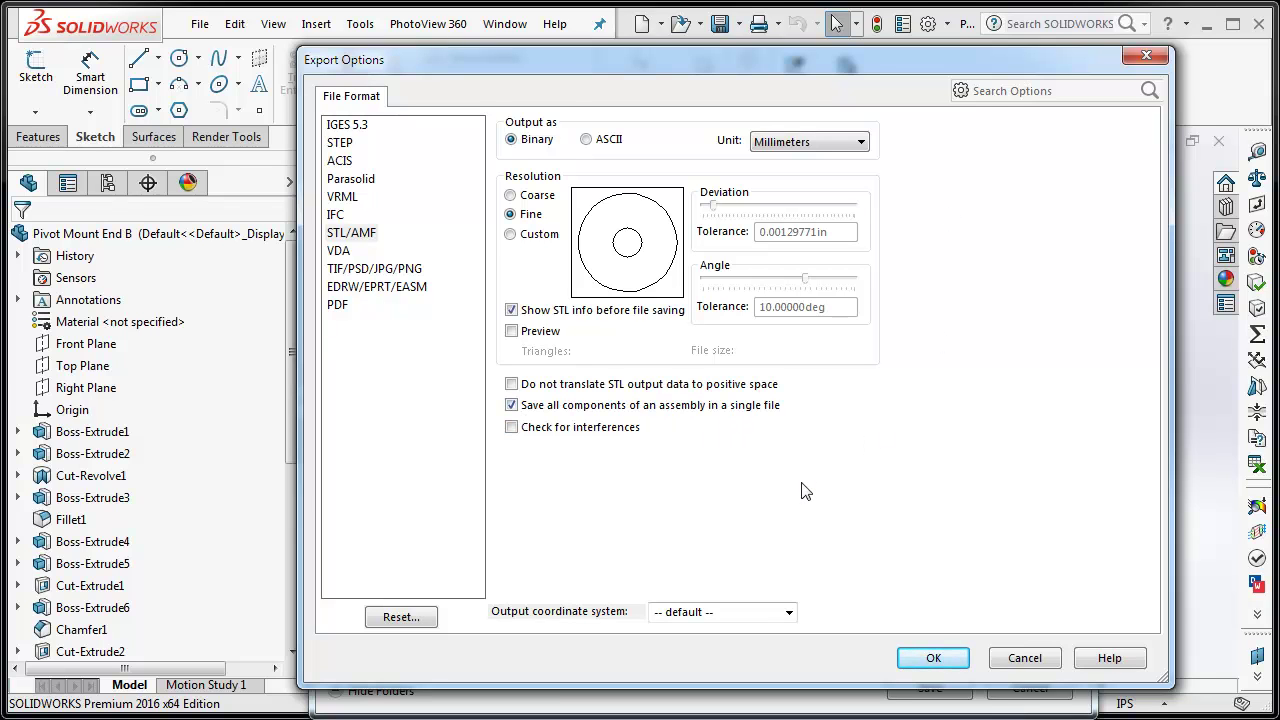
{"action": "left_click", "coordinate": [950, 660]}
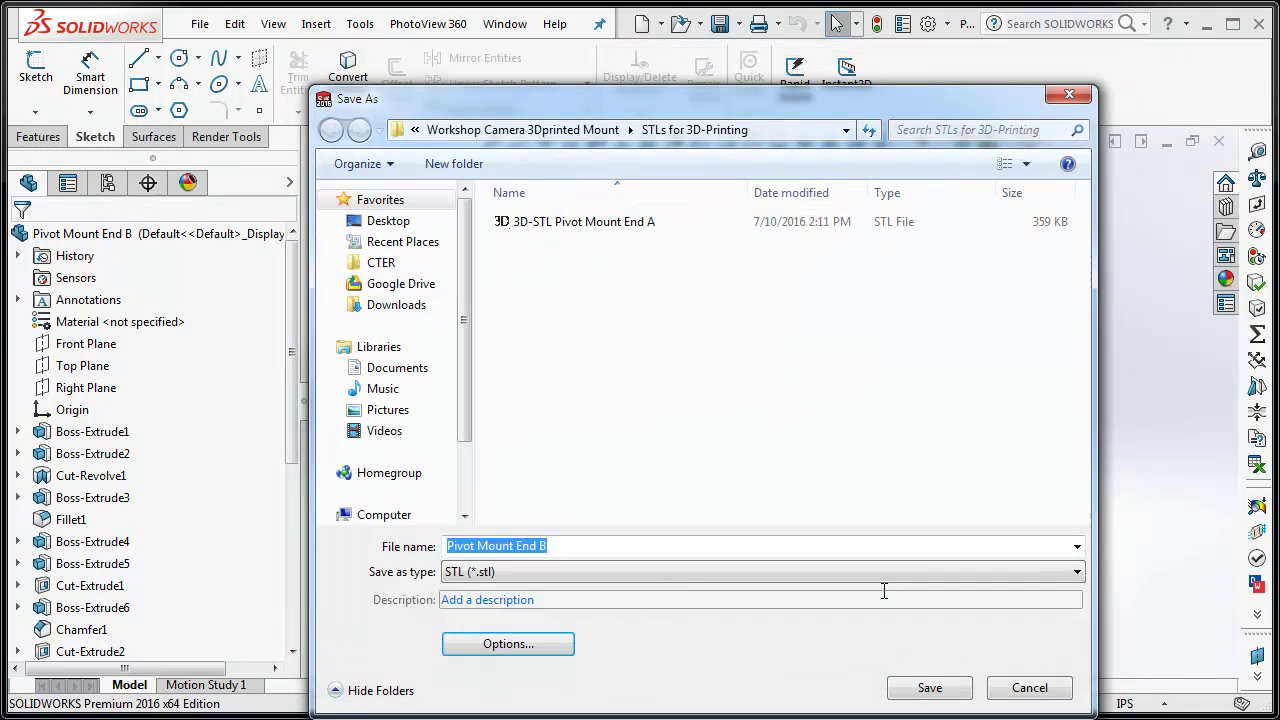
Prefix the file name with '3D-STL' and save, confirming export of 3D-STL Pivot Mount End B.stl.
{"action": "left_click", "coordinate": [451, 545]}
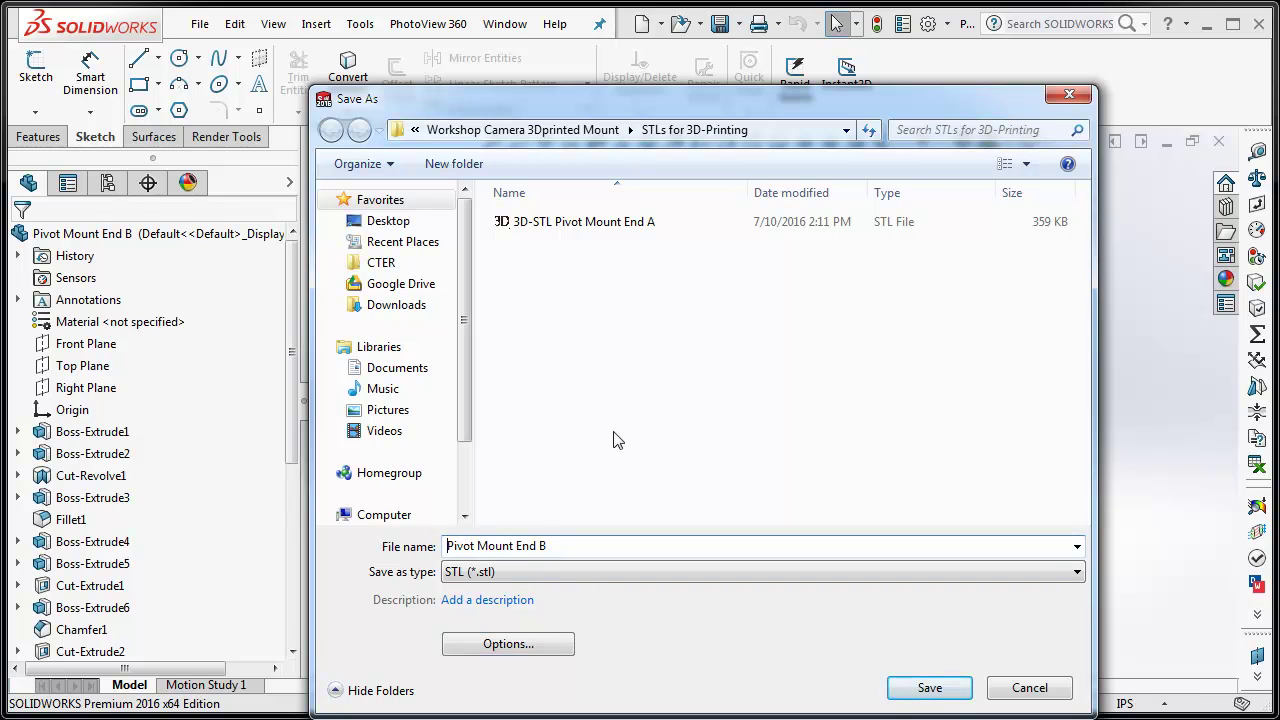
{"action": "type", "text": "3D-"}
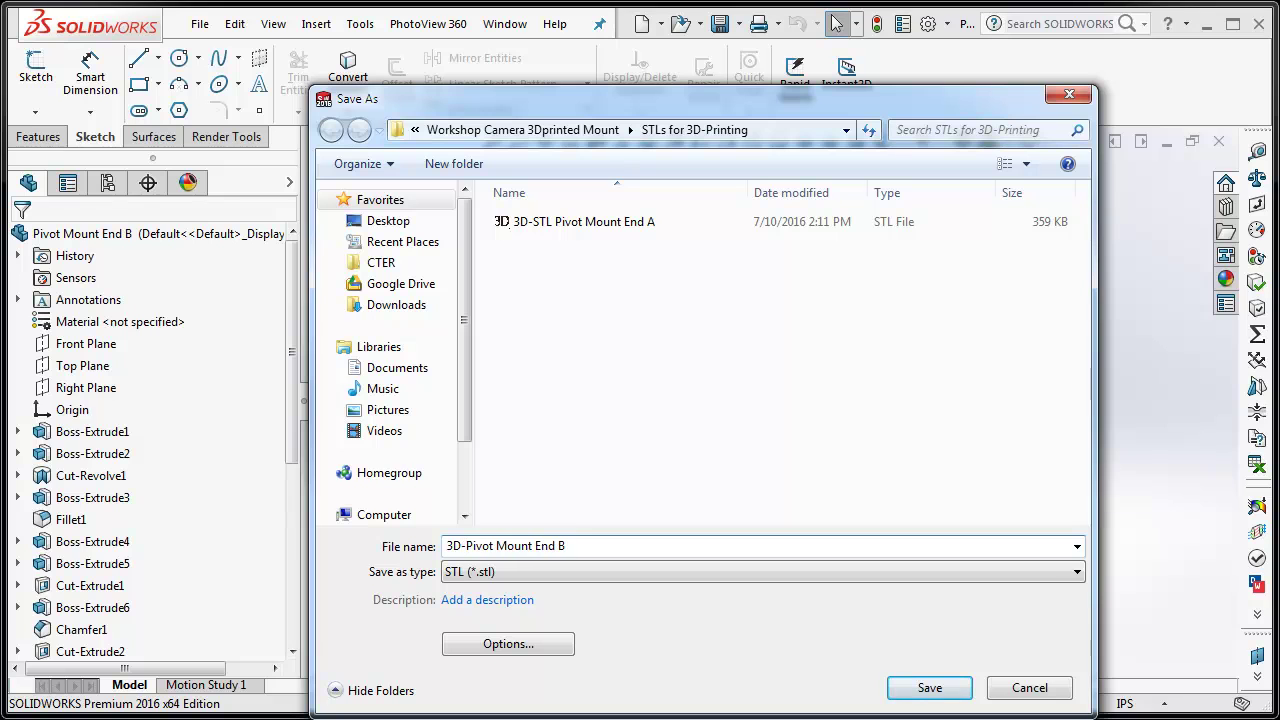
{"action": "type", "text": "STL"}
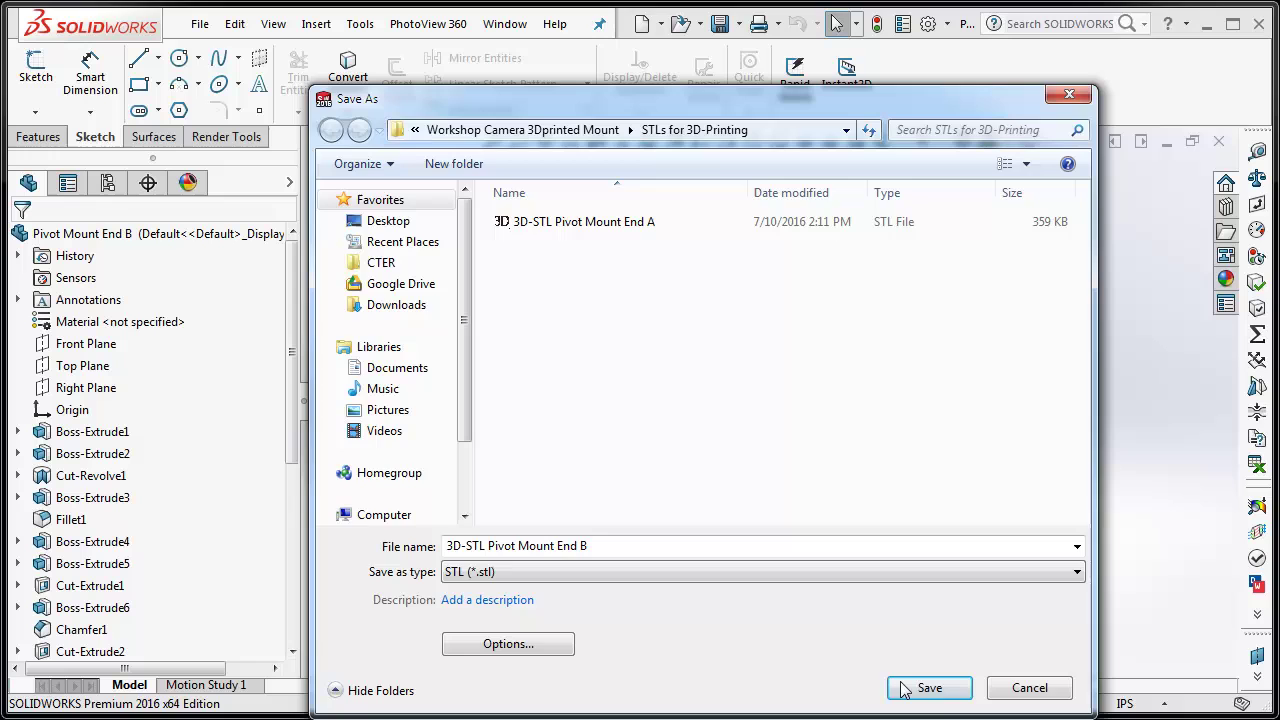
{"action": "left_click", "coordinate": [930, 688]}
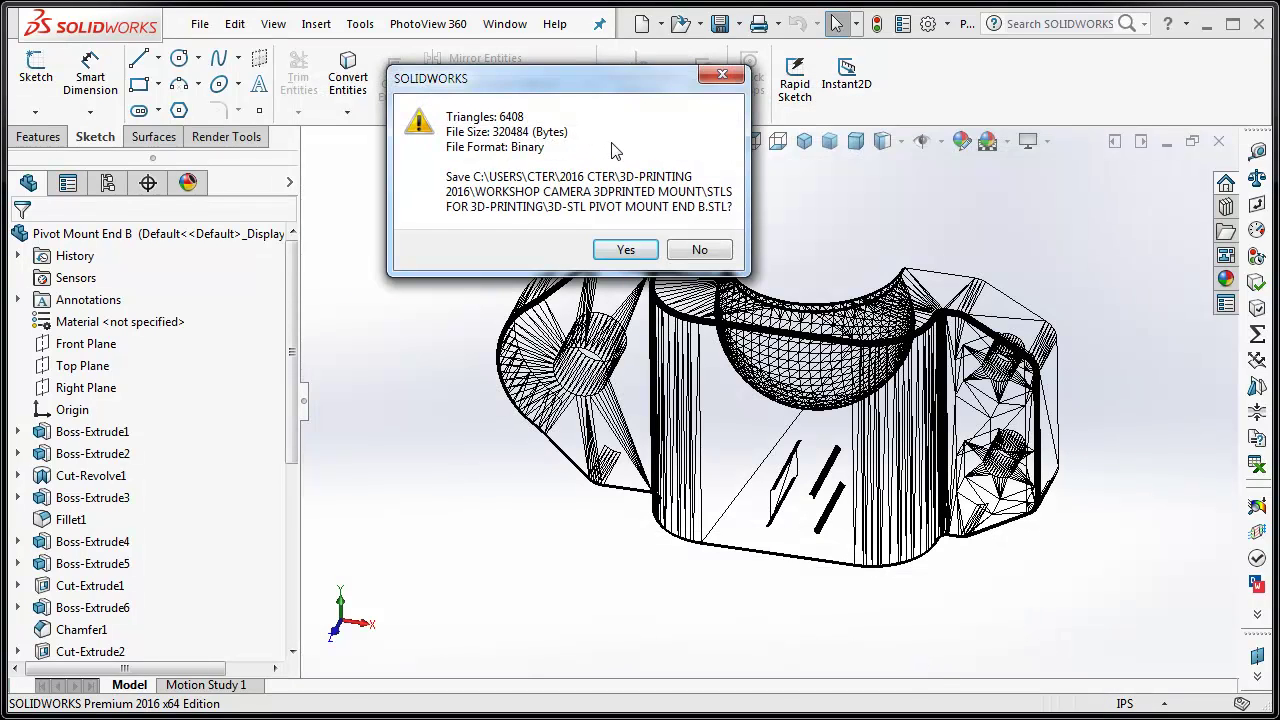
{"action": "left_click_drag", "start_coordinate": [632, 76], "coordinate": [358, 173]}
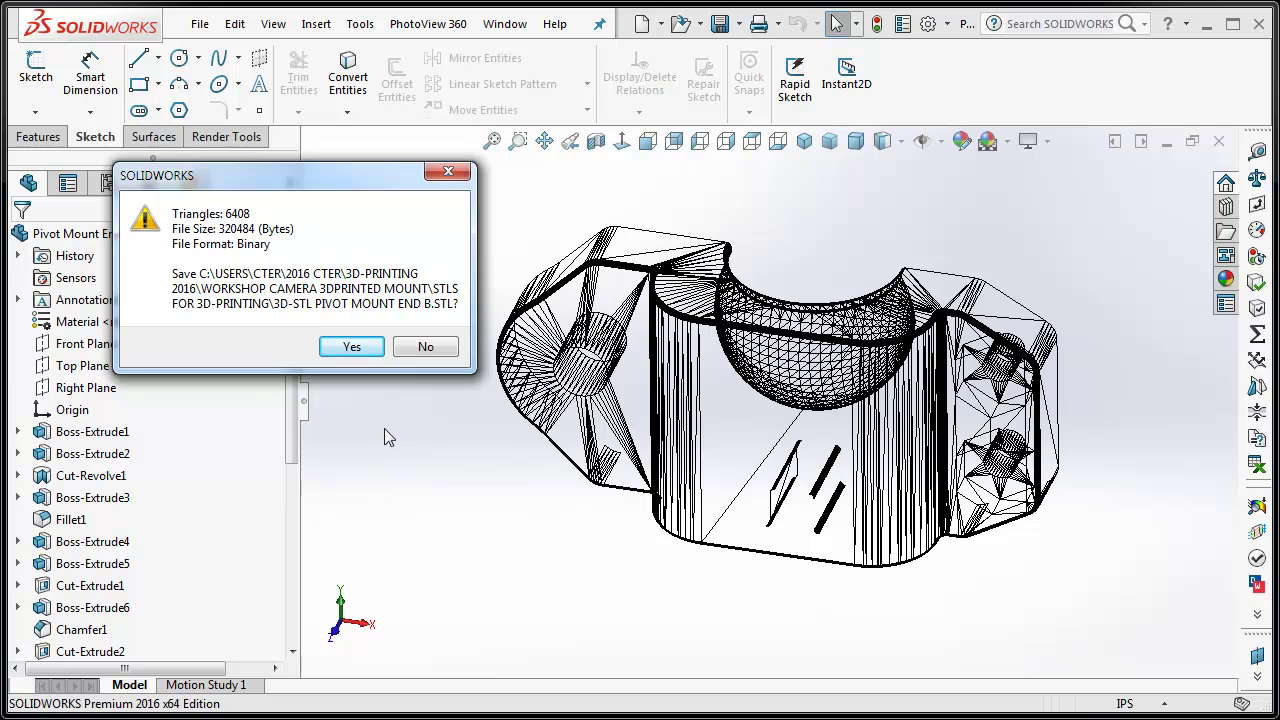
{"action": "left_click", "coordinate": [363, 347]}
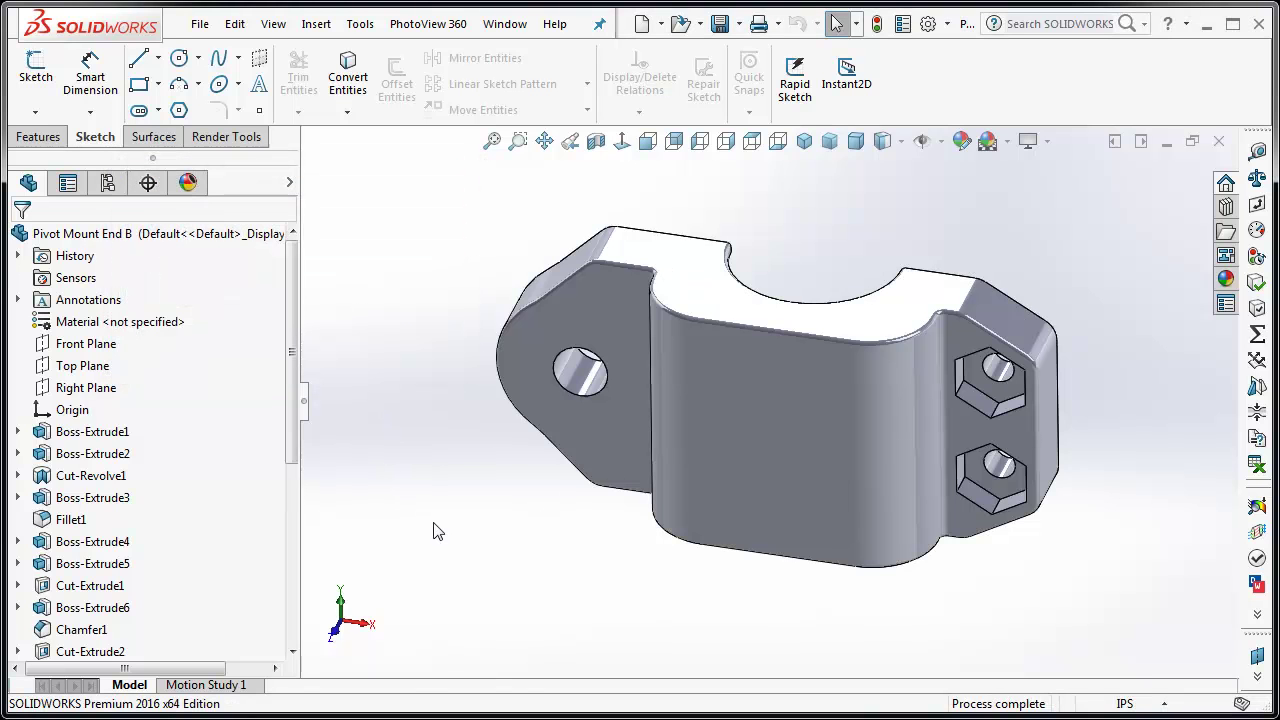
Close the SOLIDWORKS part, then load 3D-STL Pivot Mount End B onto Afinia's platform and tilt the view.
{"action": "left_click", "coordinate": [1219, 143]}
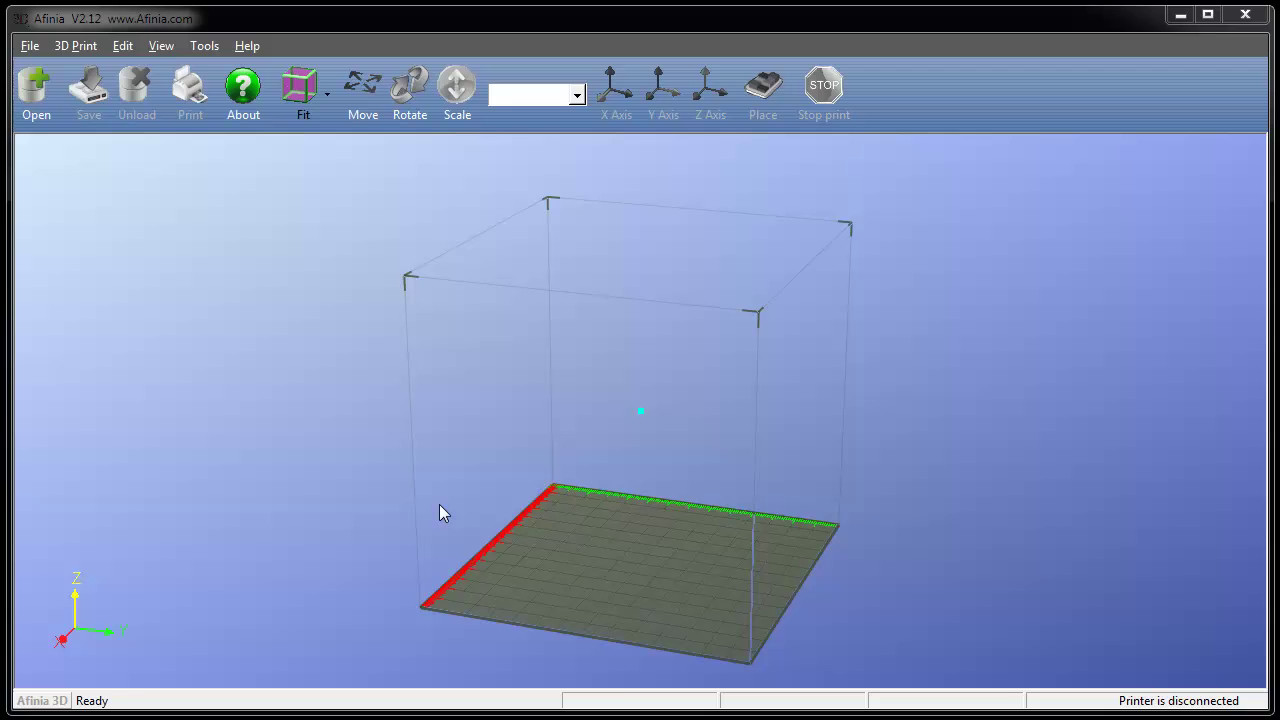
{"action": "left_click", "coordinate": [35, 95]}
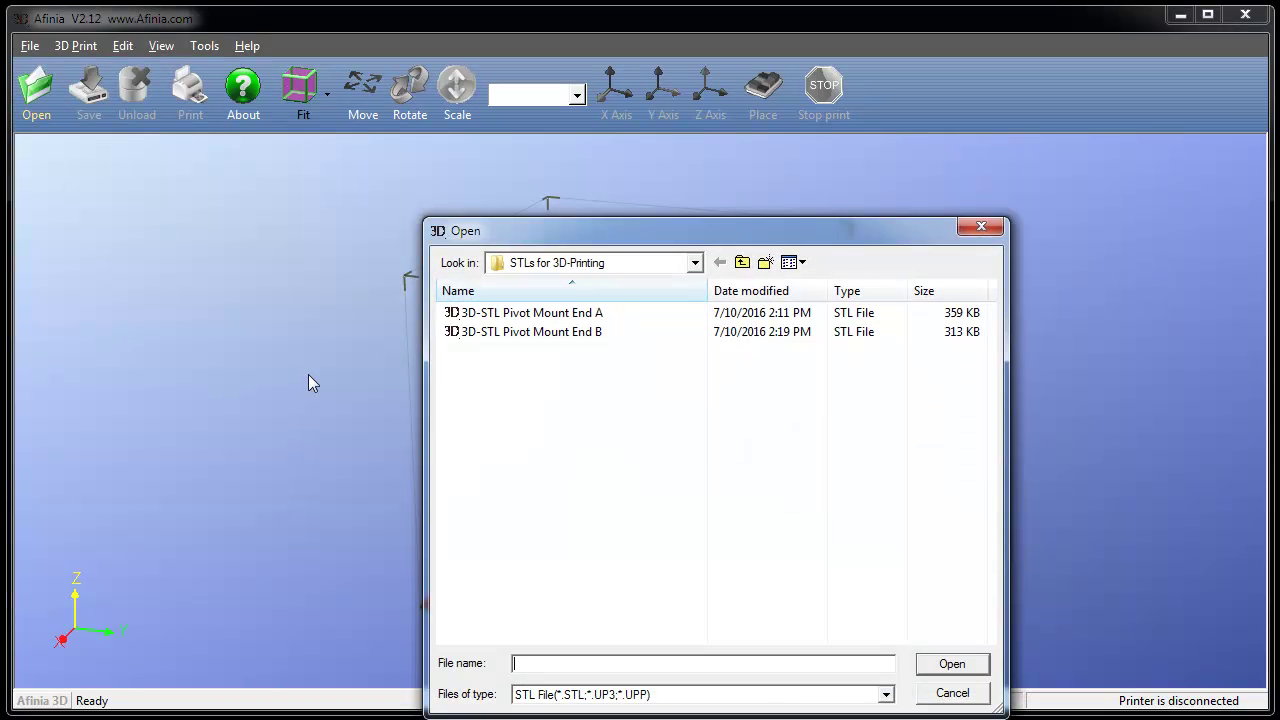
{"action": "left_click", "coordinate": [533, 334]}
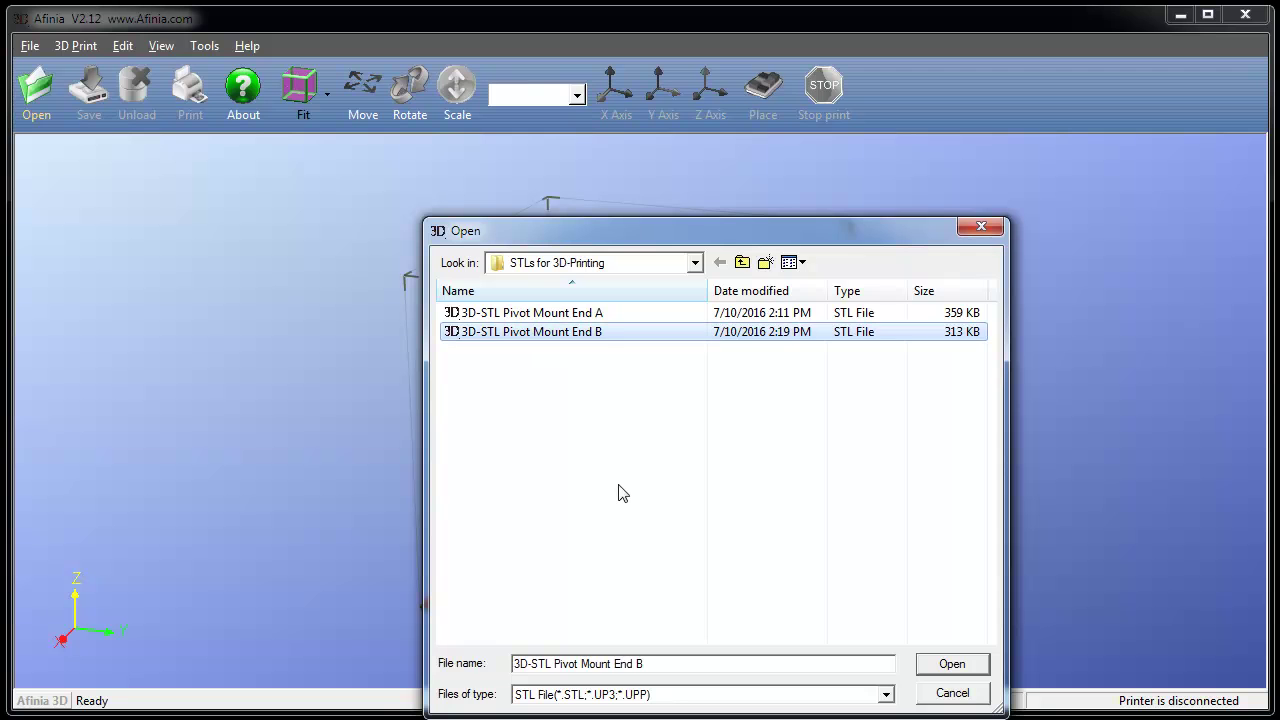
{"action": "left_click", "coordinate": [952, 664]}
{"action": "scroll", "coordinate": [620, 632], "scroll_direction": "up", "scroll_amount": 3}
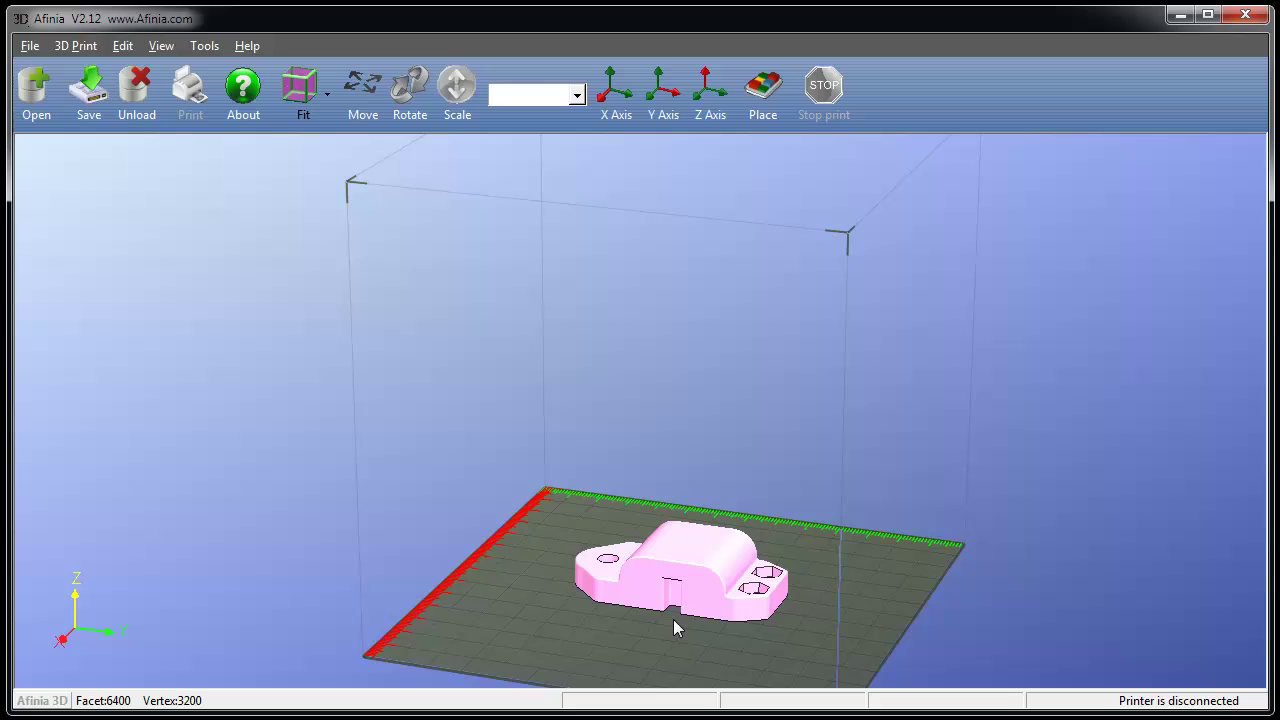
{"action": "middle_click_drag", "start_coordinate": [640, 609], "coordinate": [643, 694]}
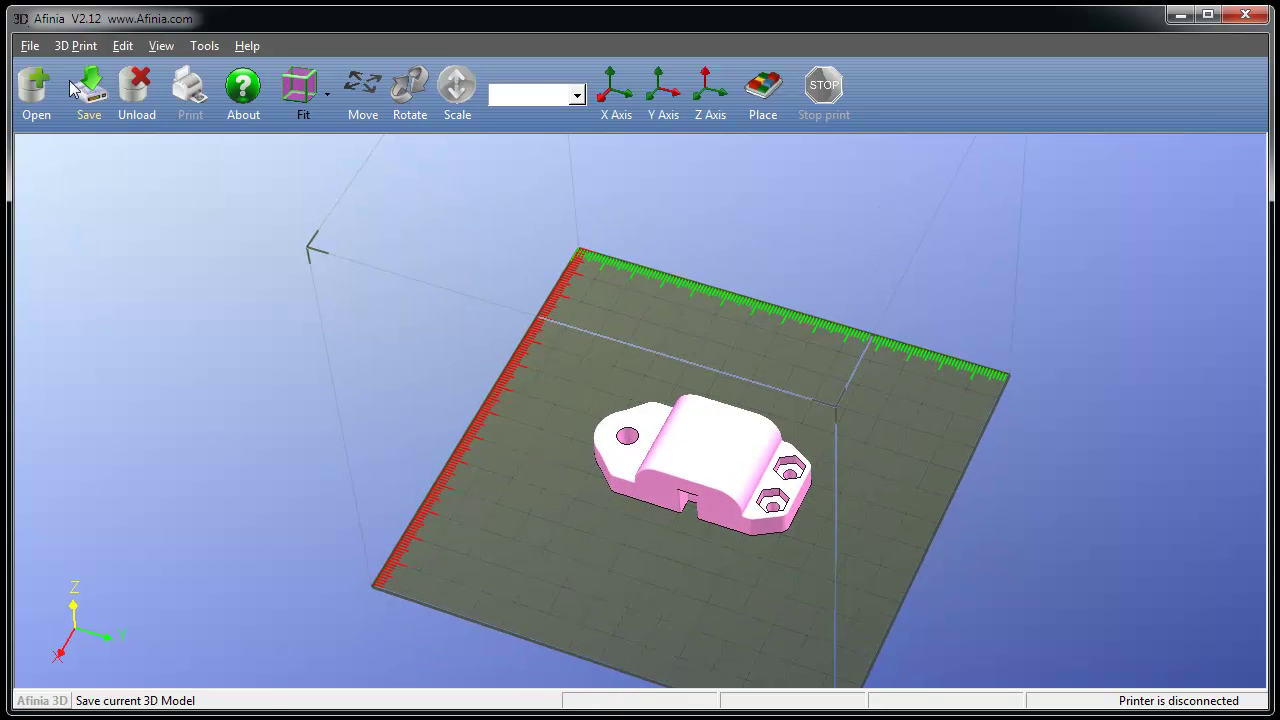
{"action": "left_click", "coordinate": [80, 47]}
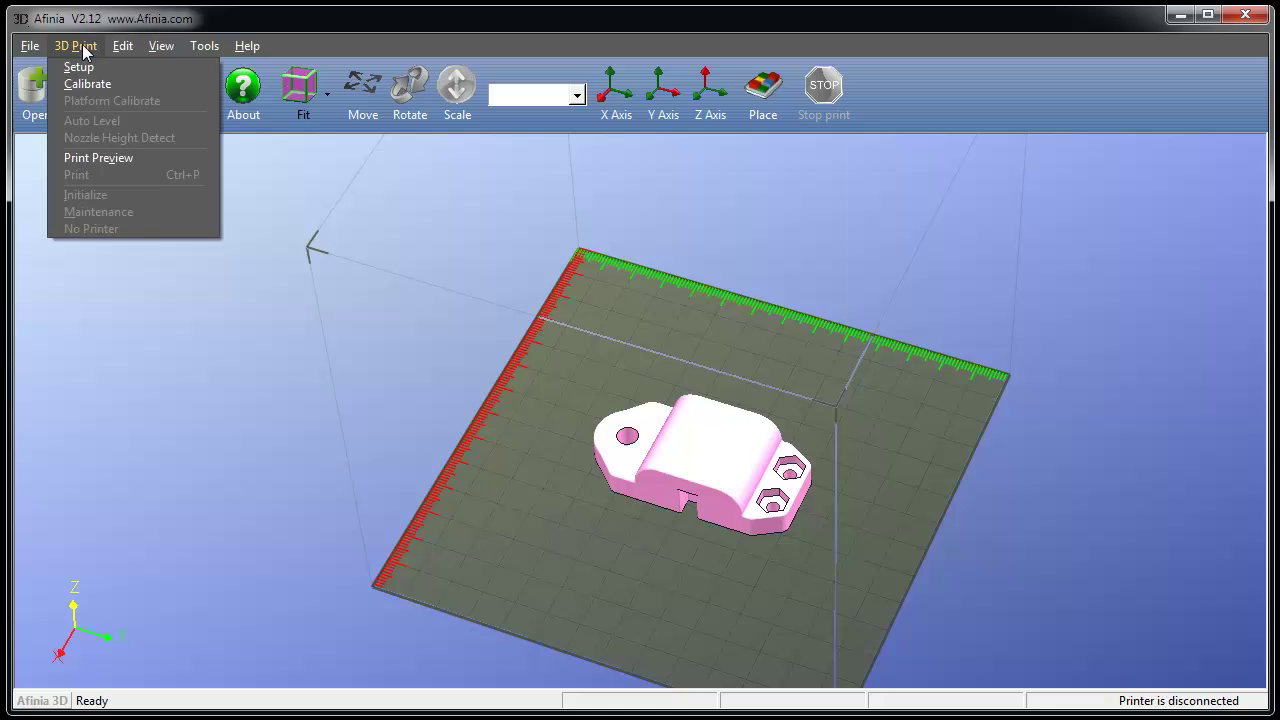
Print-preview End B with the current setup, getting an estimate of 11.4 g and 50 minutes.
{"action": "left_click", "coordinate": [129, 159]}
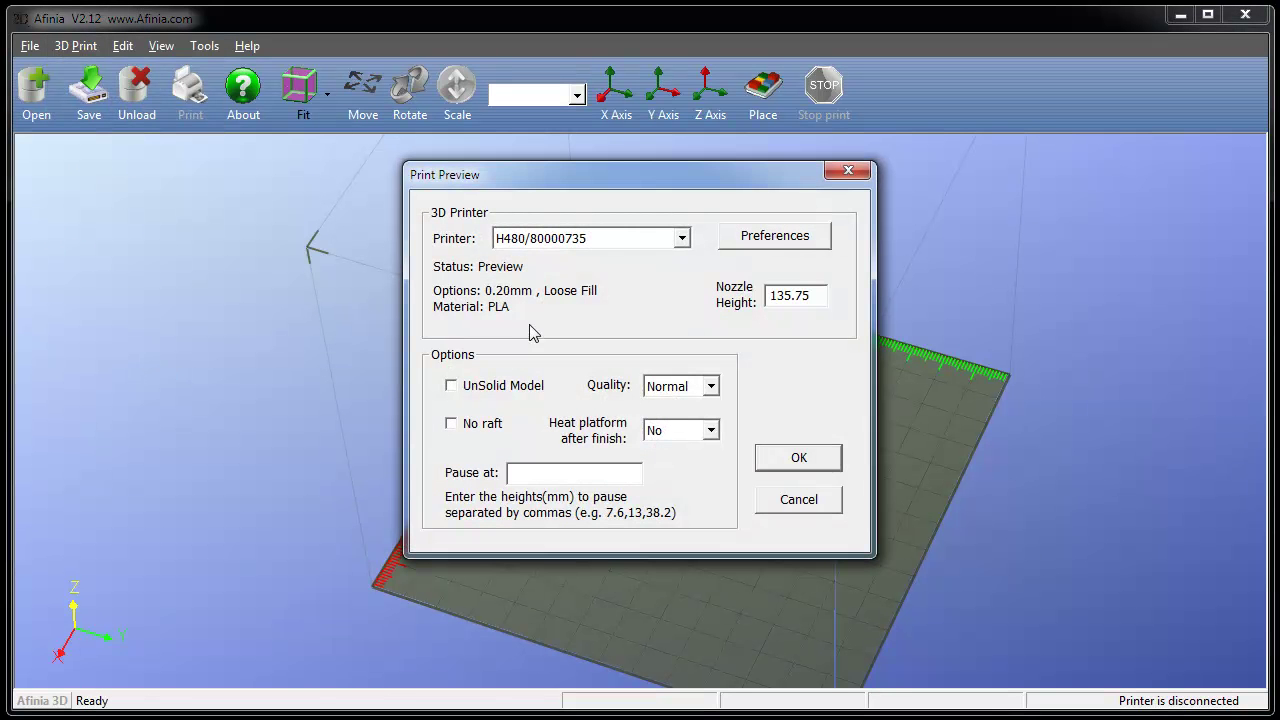
{"action": "left_click", "coordinate": [818, 238]}
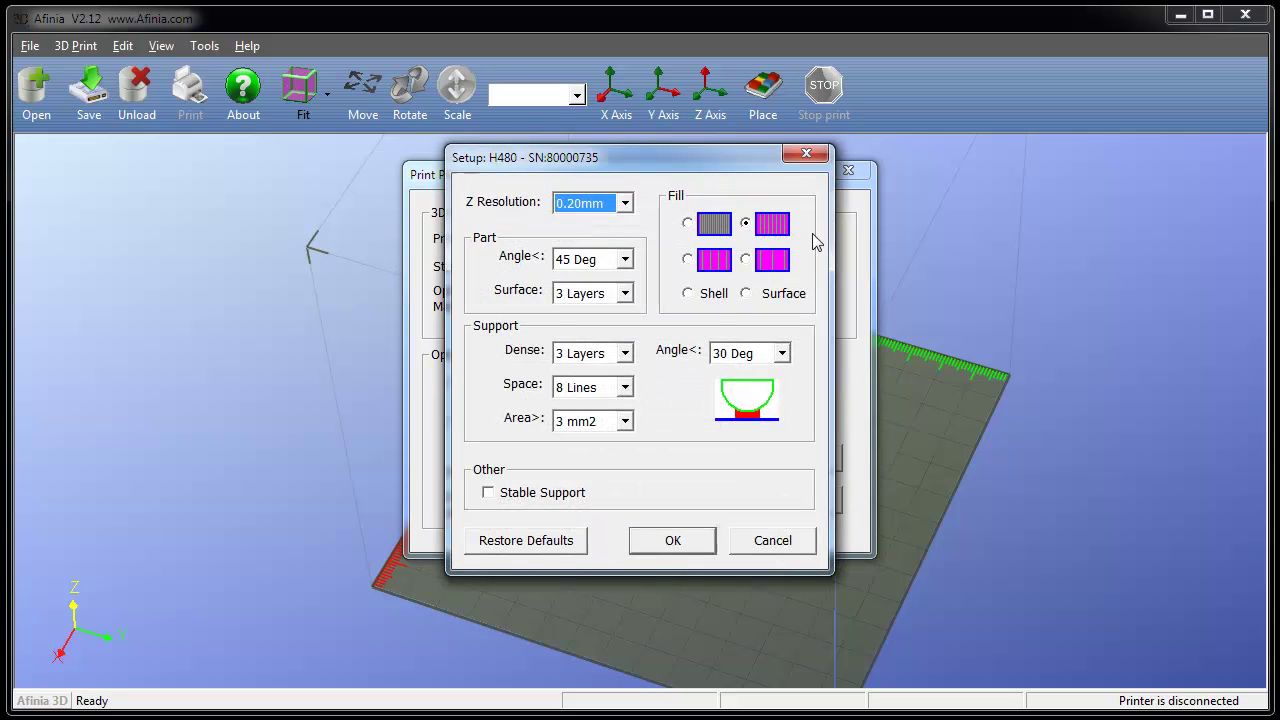
{"action": "left_click", "coordinate": [672, 540]}
{"action": "left_click", "coordinate": [815, 457]}
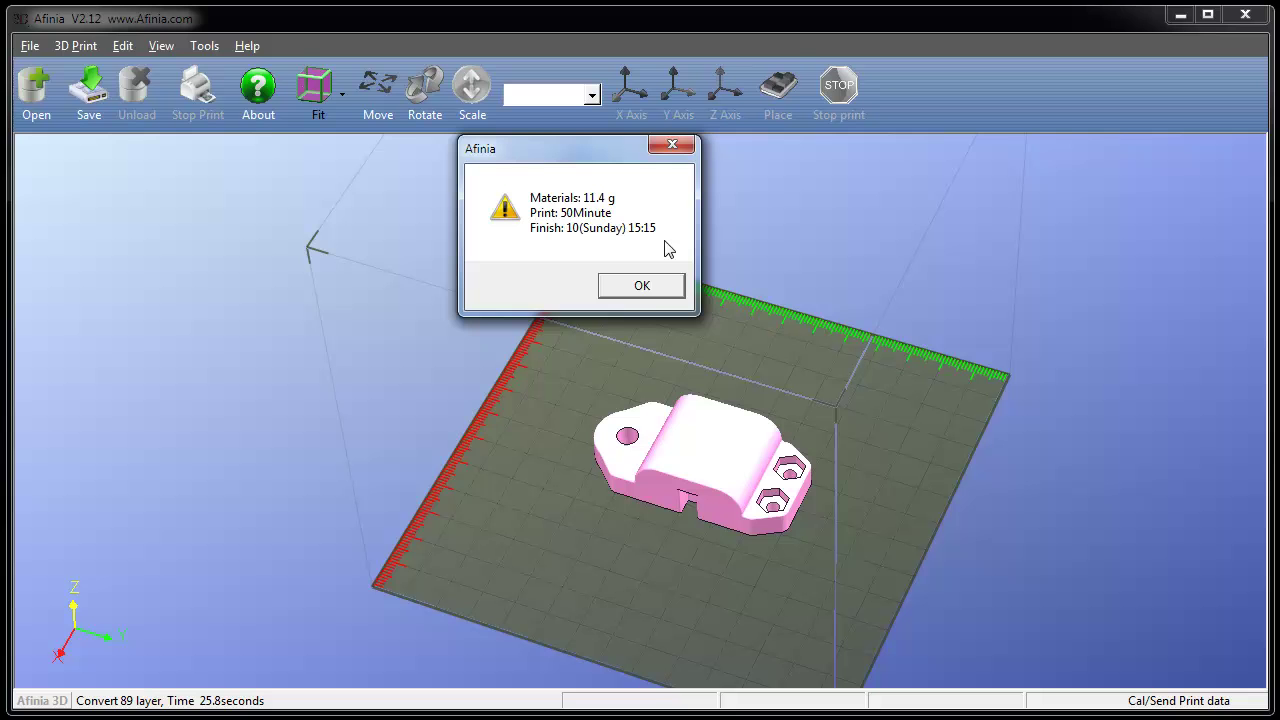
{"action": "left_click", "coordinate": [672, 289]}
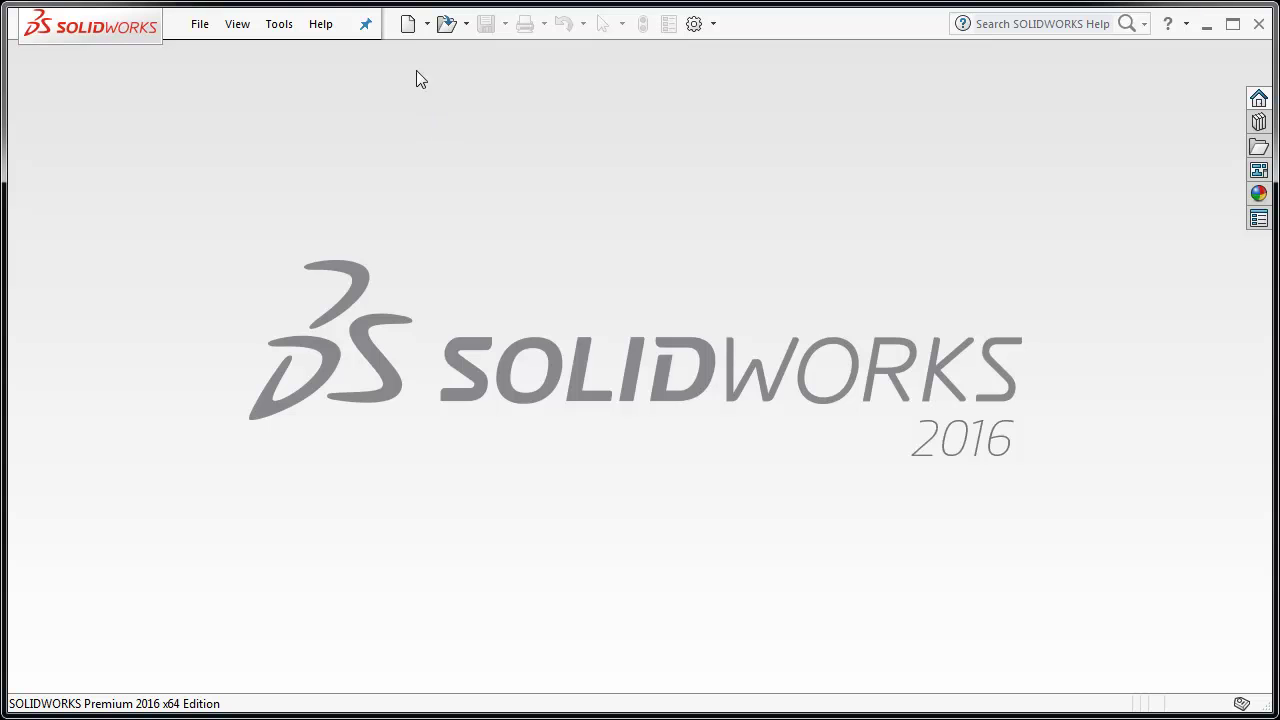
Create a new assembly from the ASSEMBLY ANSI template.
{"action": "left_click", "coordinate": [408, 28]}
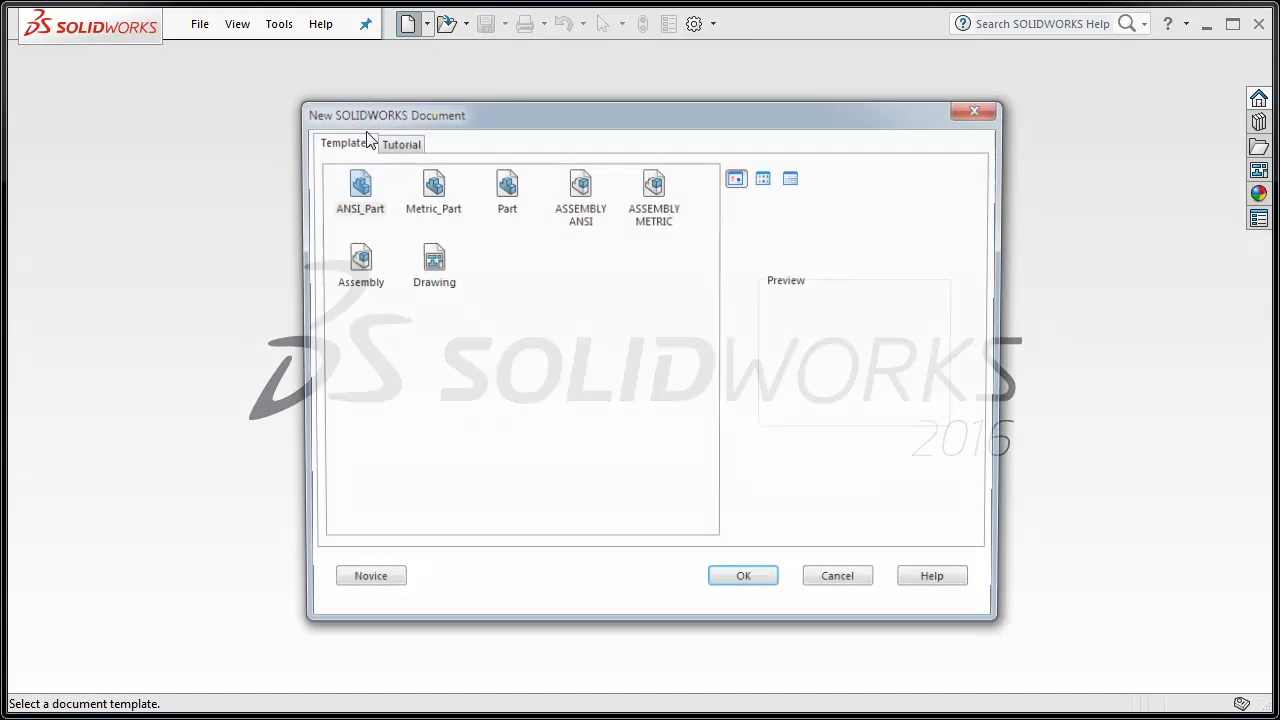
{"action": "left_click", "coordinate": [578, 185]}
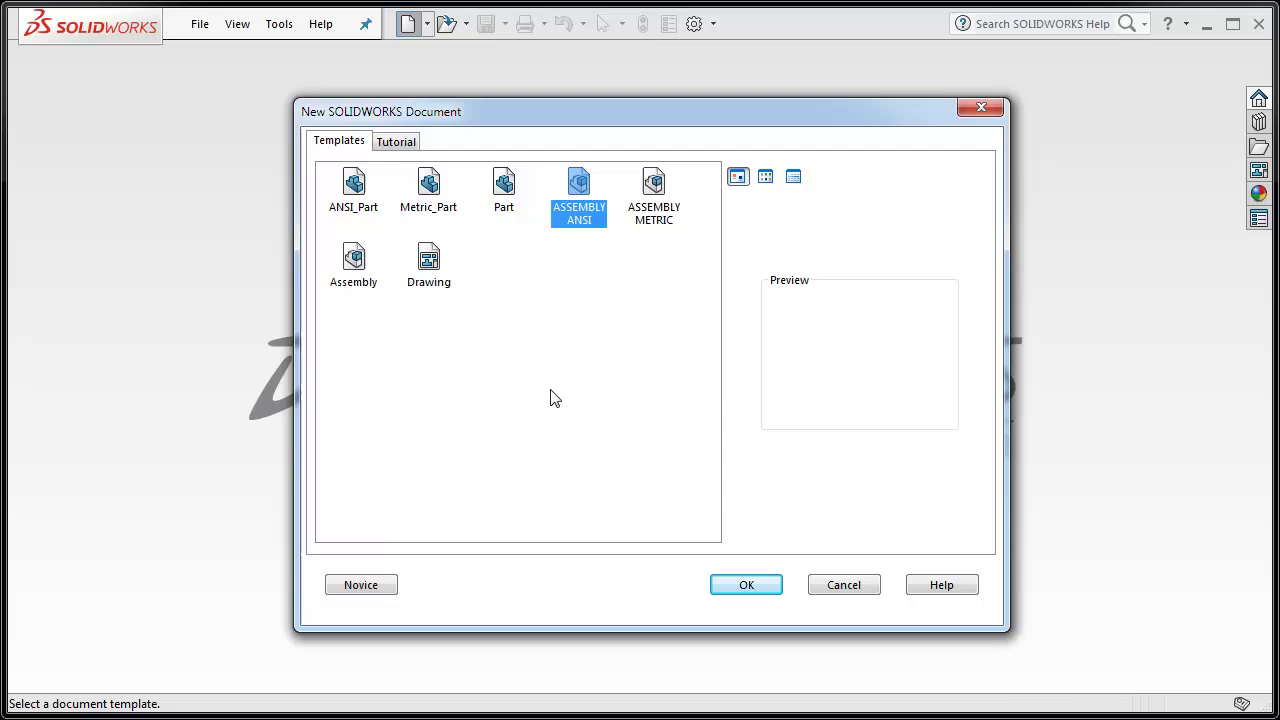
{"action": "left_click", "coordinate": [752, 588]}
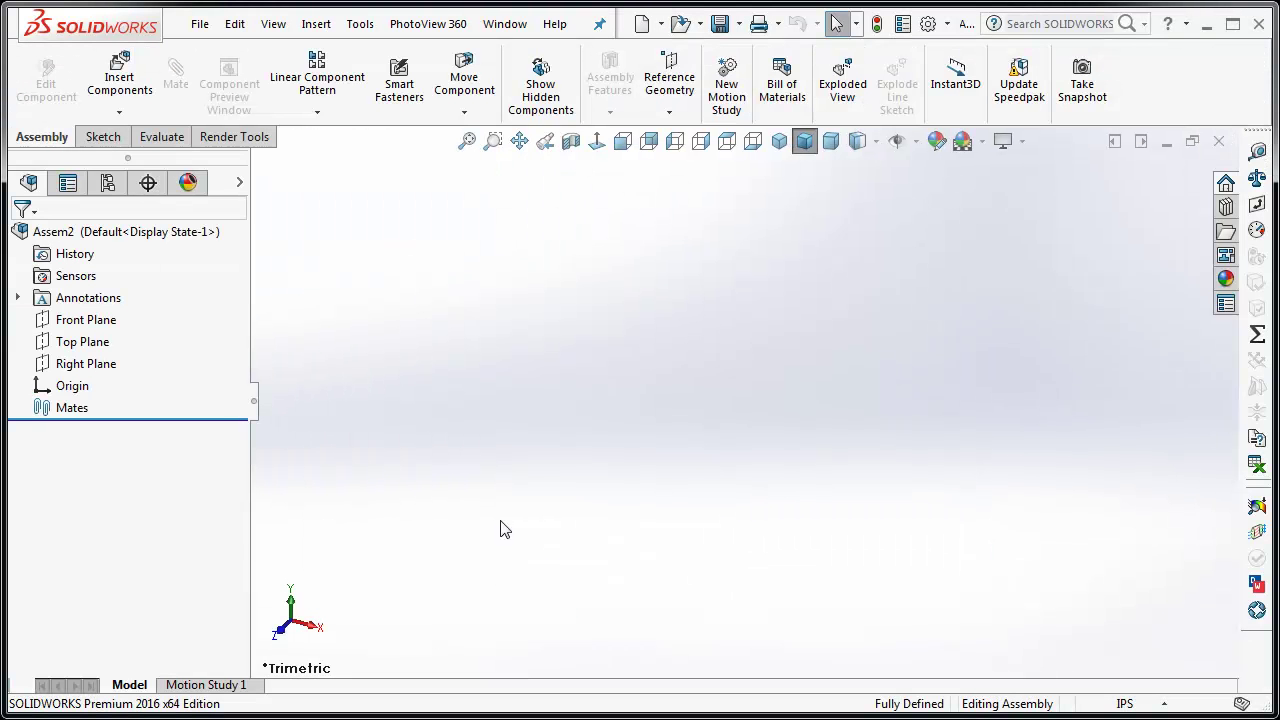
Insert the Pivot Mount End A part file and place it in the assembly.
{"action": "left_click", "coordinate": [136, 80]}
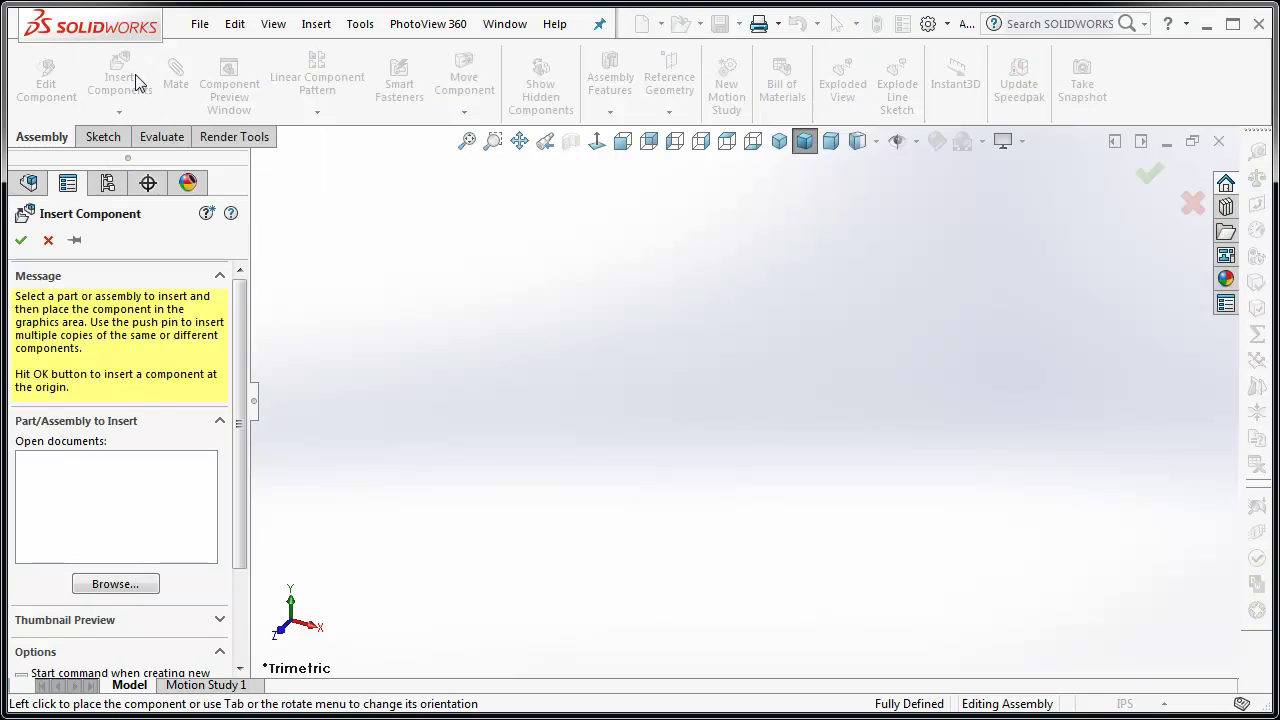
{"action": "left_click", "coordinate": [141, 590]}
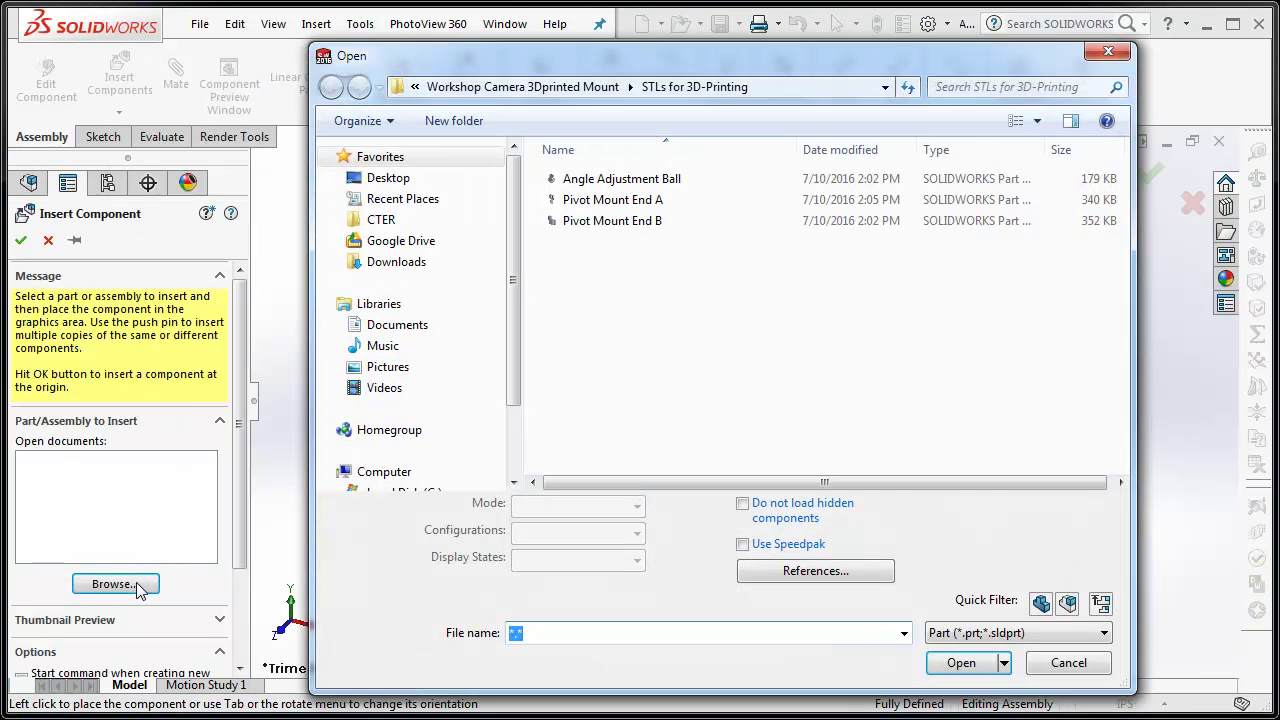
{"action": "left_click", "coordinate": [628, 203]}
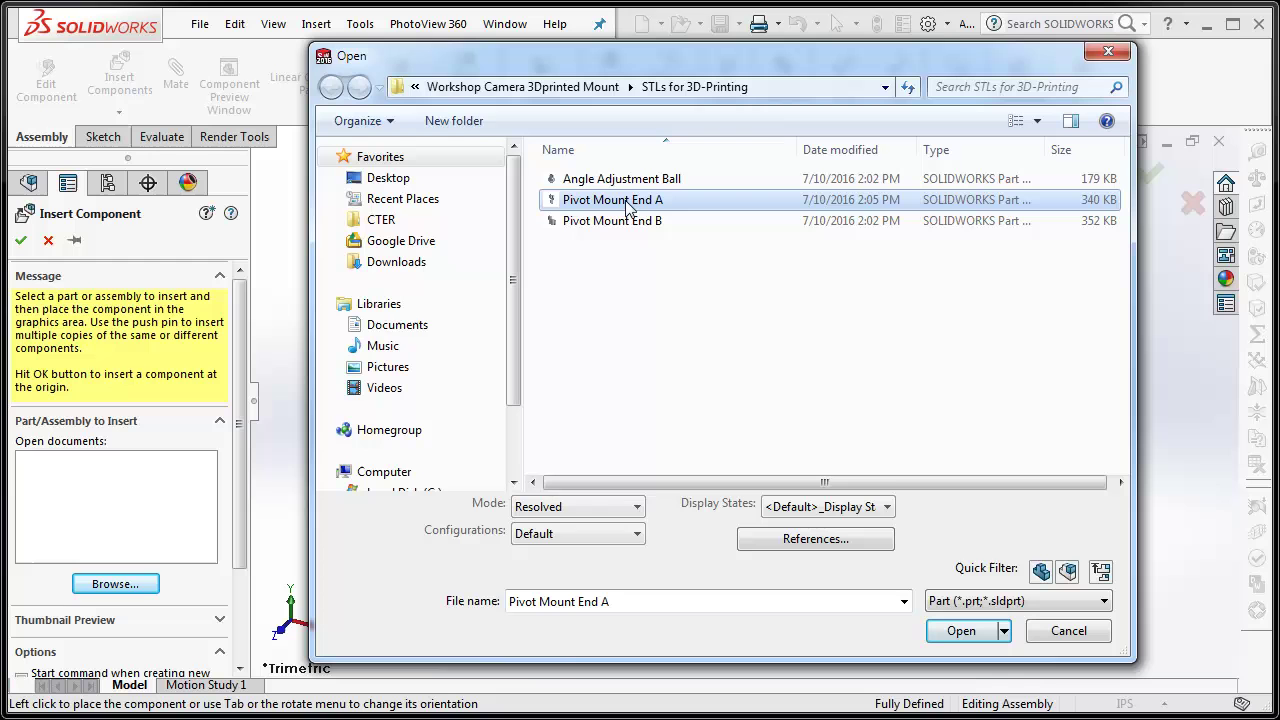
{"action": "left_click", "coordinate": [958, 631]}
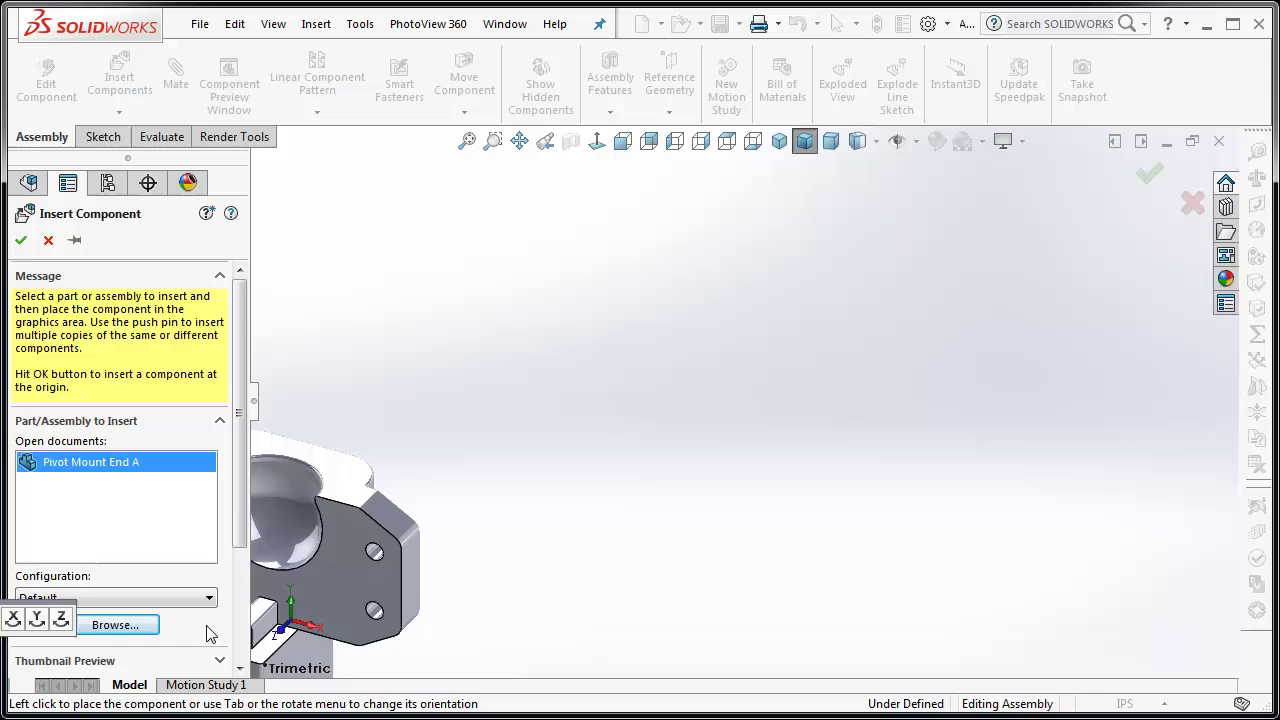
{"action": "left_click", "coordinate": [394, 634]}
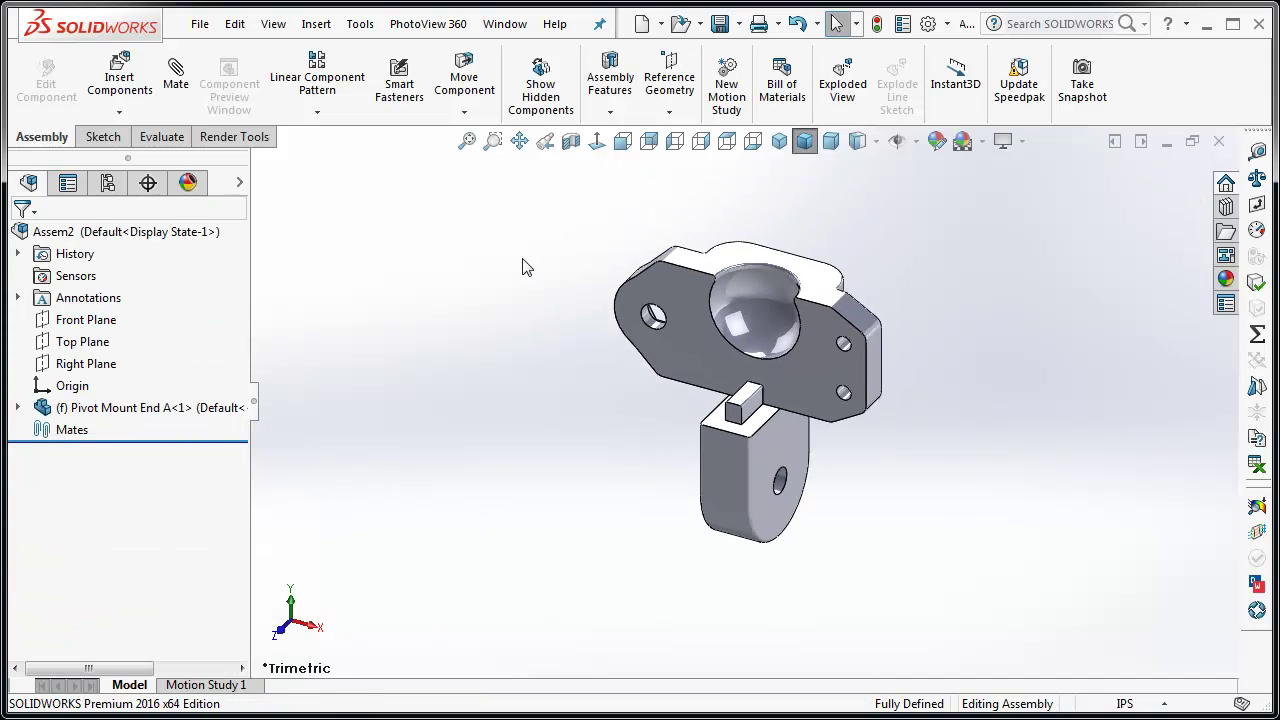
Insert the Pivot Mount End B part and place it left of End A.
{"action": "left_click", "coordinate": [146, 88]}
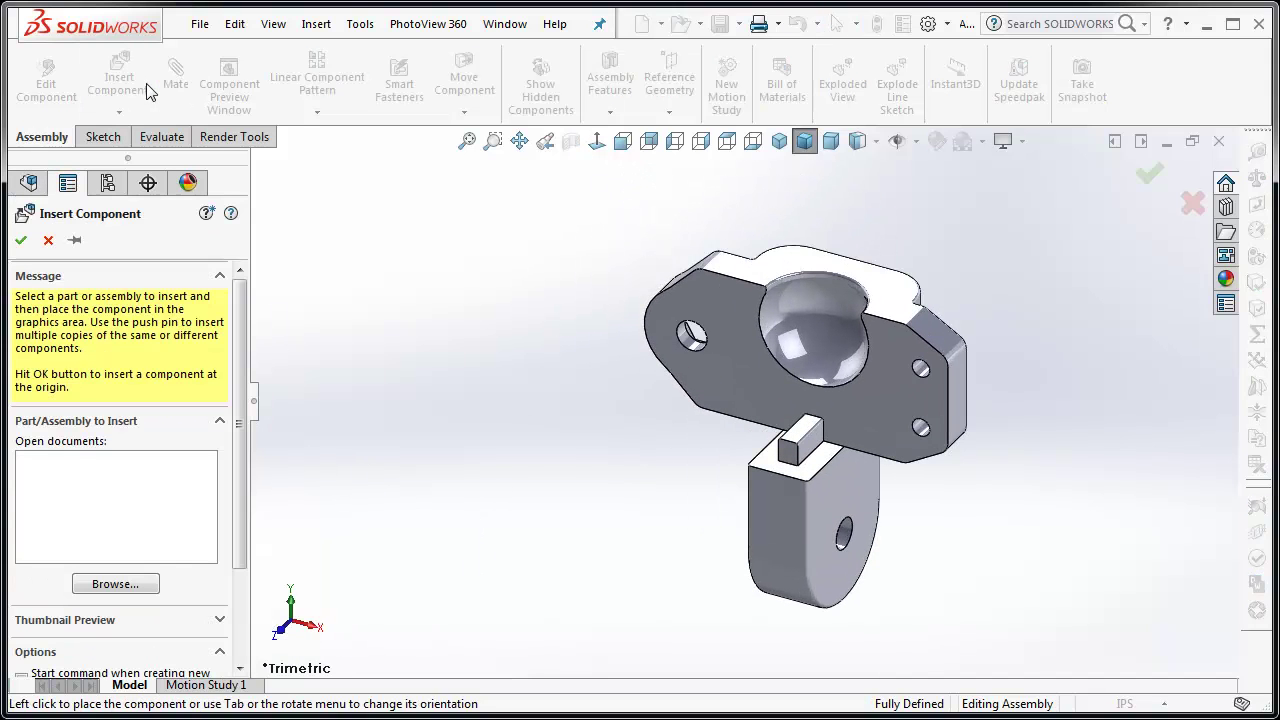
{"action": "left_click", "coordinate": [140, 584]}
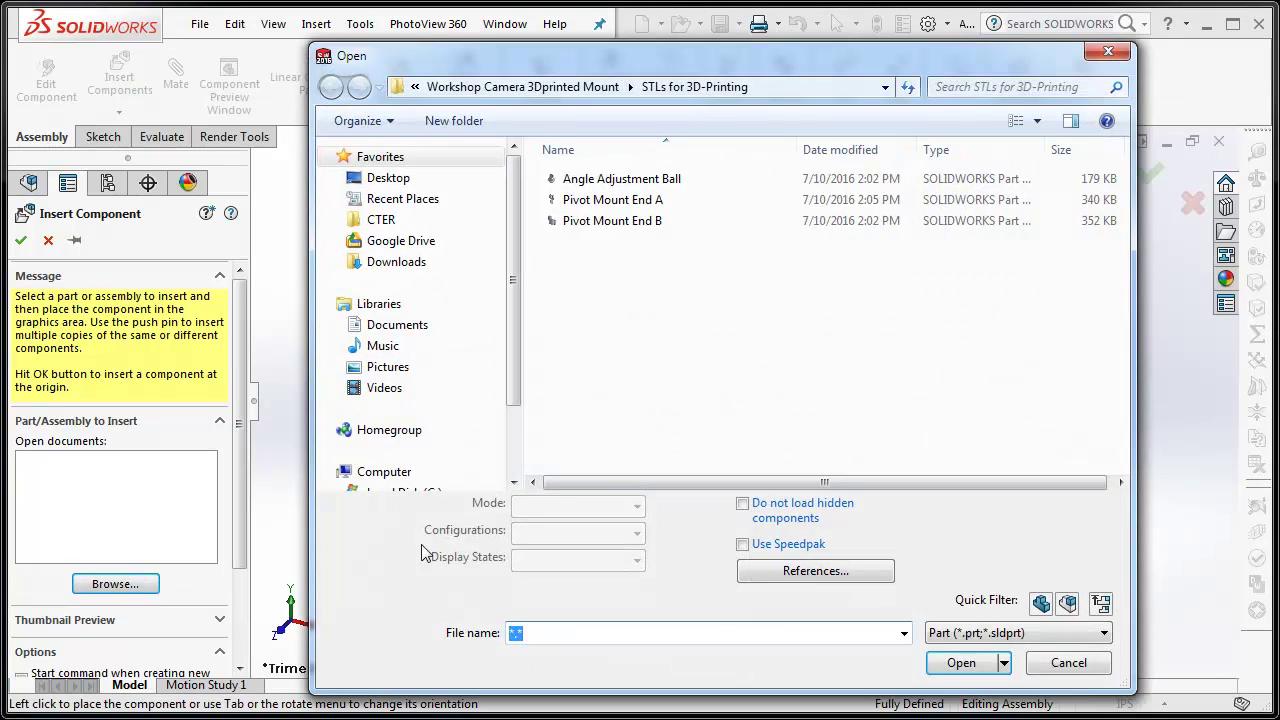
{"action": "left_click", "coordinate": [636, 221]}
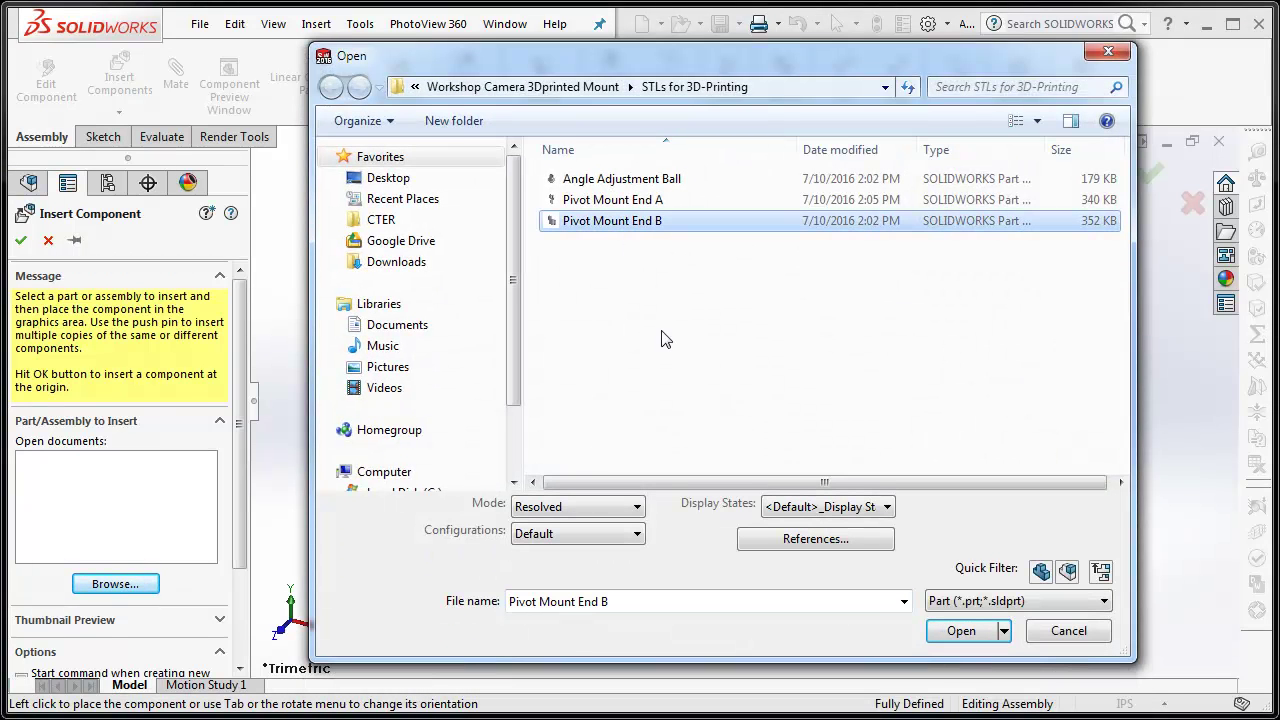
{"action": "left_click", "coordinate": [958, 630]}
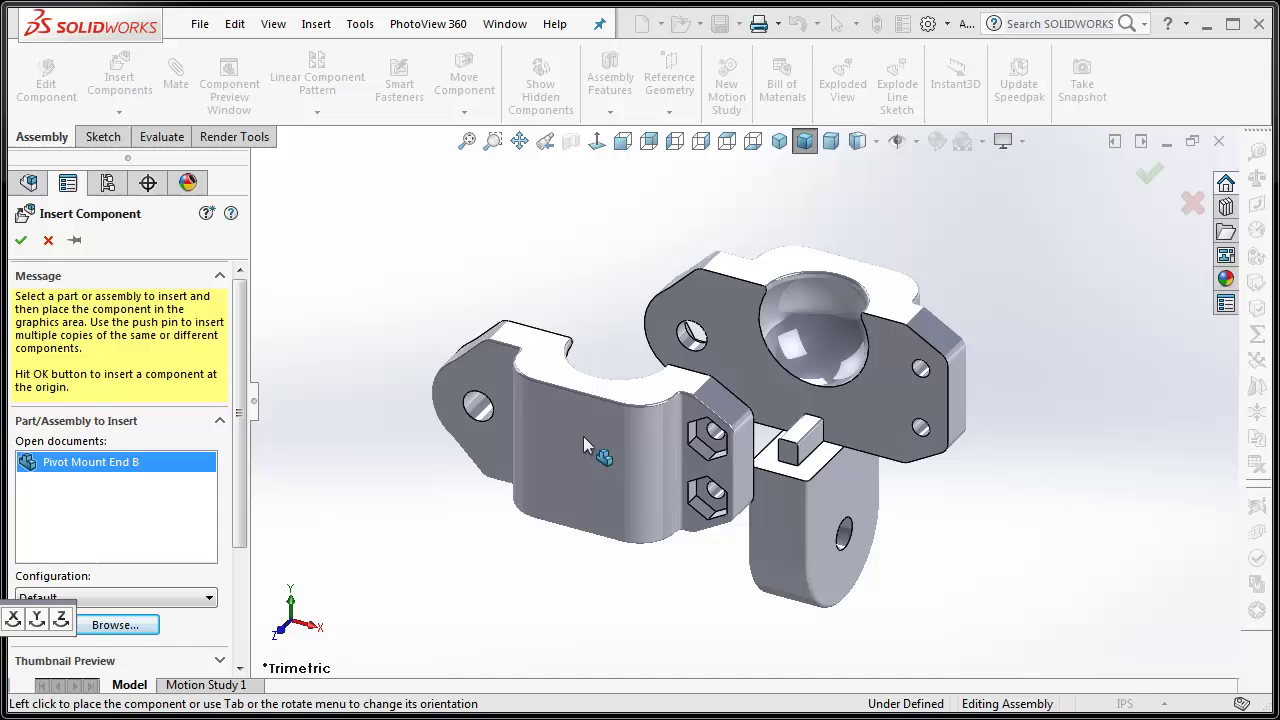
{"action": "left_click", "coordinate": [505, 381]}
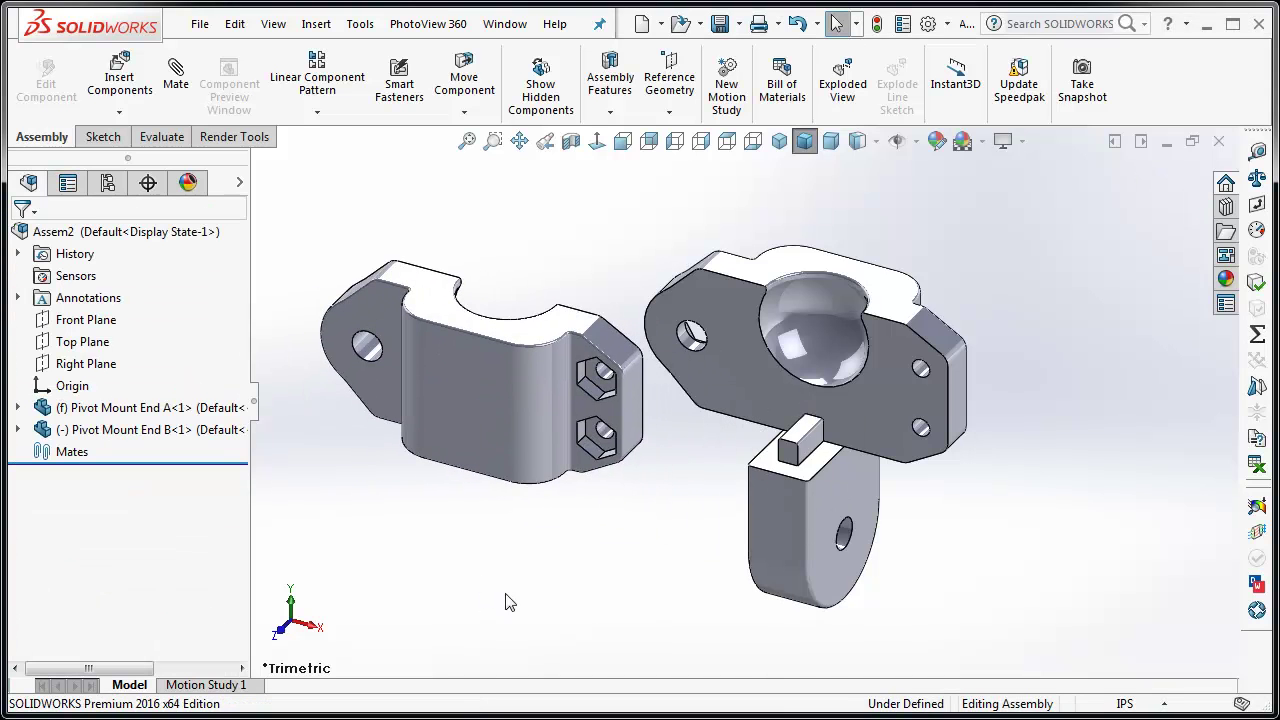
Rotate Pivot Mount End B, then orbit the view to see the parts' other side.
{"action": "left_click", "coordinate": [479, 422]}
{"action": "right_click_drag", "start_coordinate": [479, 422], "coordinate": [245, 530]}
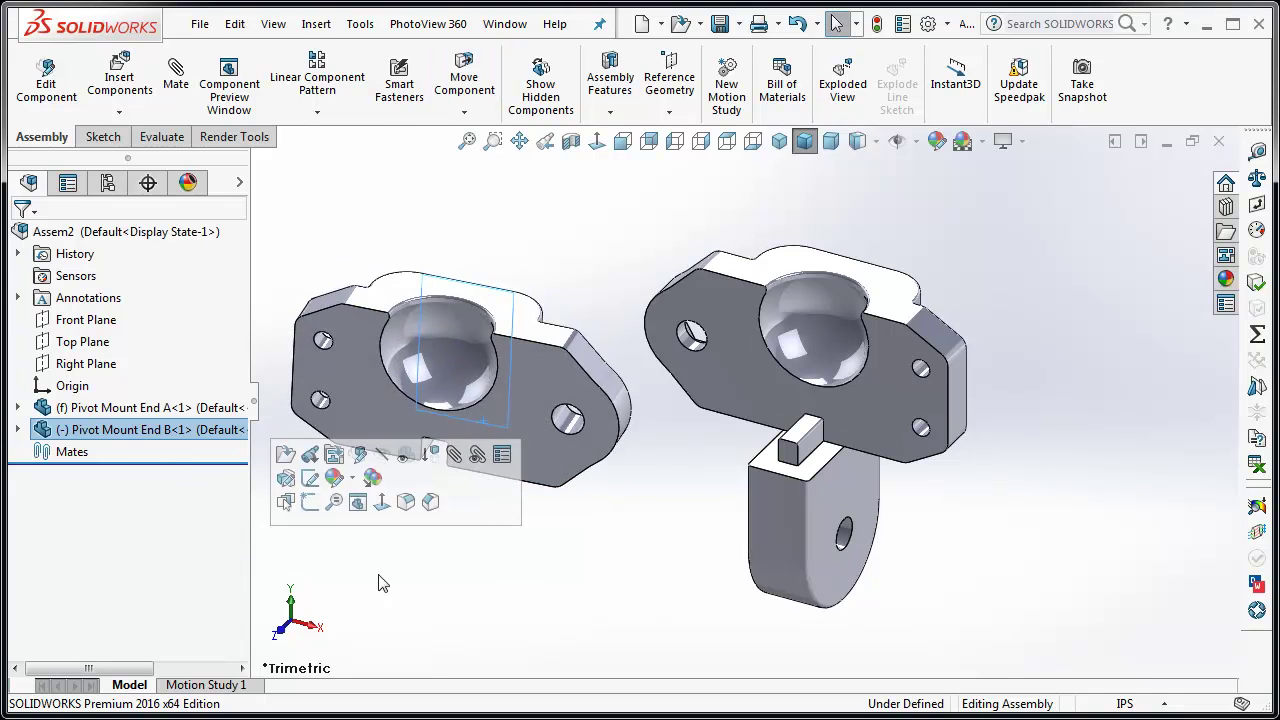
{"action": "left_click", "coordinate": [505, 588]}
{"action": "middle_click_drag", "start_coordinate": [636, 586], "coordinate": [417, 392]}
Mate the top faces of End A and End B coincident, then rotate End B and view with Z up.
{"action": "left_click", "coordinate": [175, 72]}
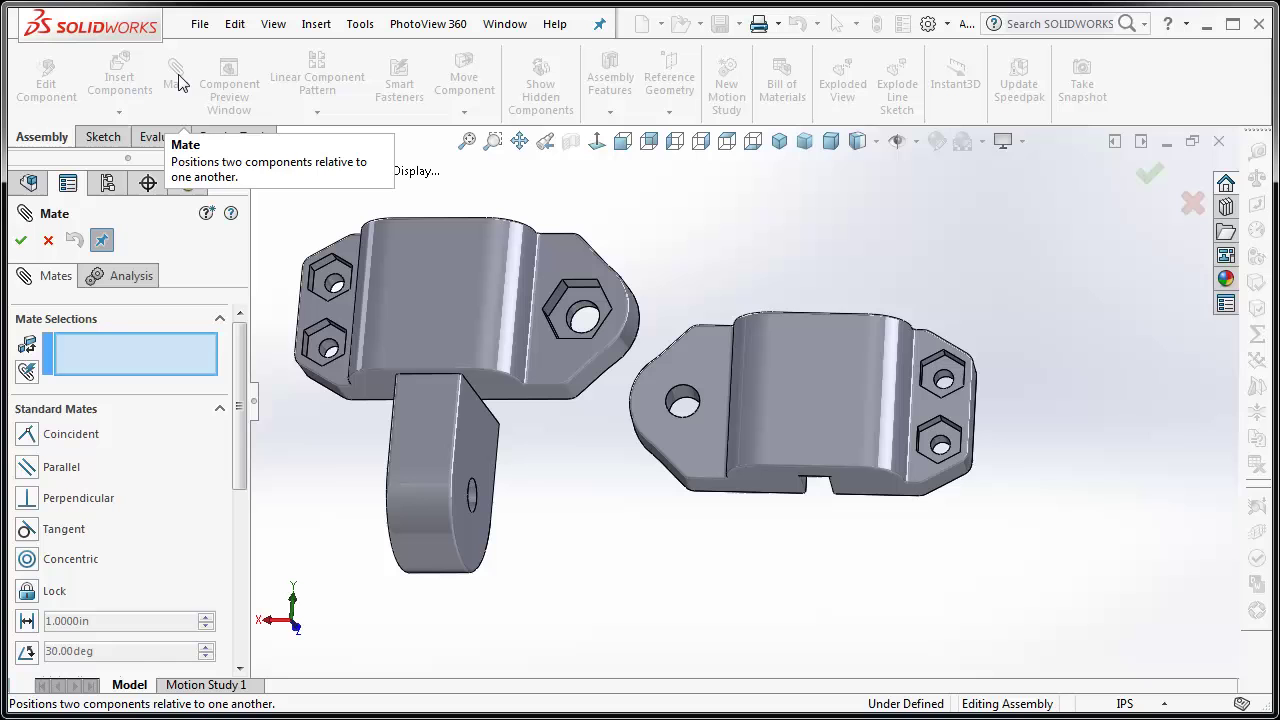
{"action": "left_click", "coordinate": [439, 323]}
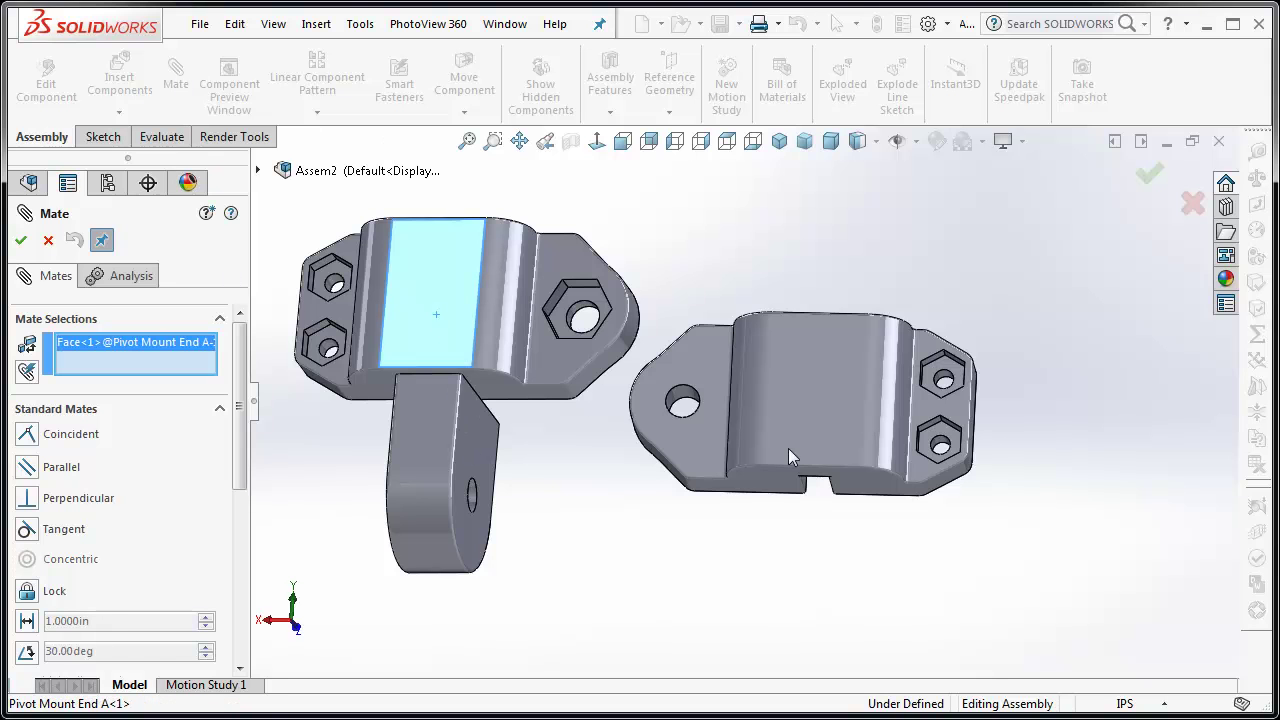
{"action": "left_click", "coordinate": [823, 405]}
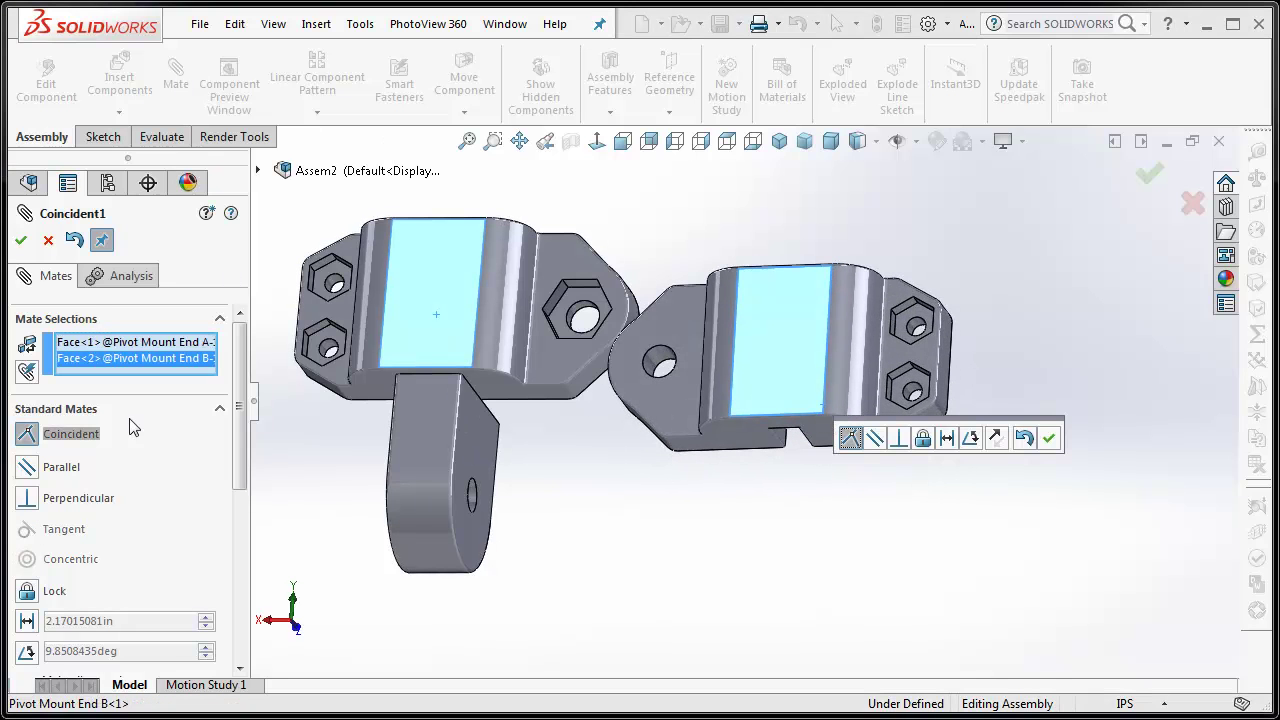
{"action": "left_click", "coordinate": [20, 240]}
{"action": "left_click", "coordinate": [20, 240]}
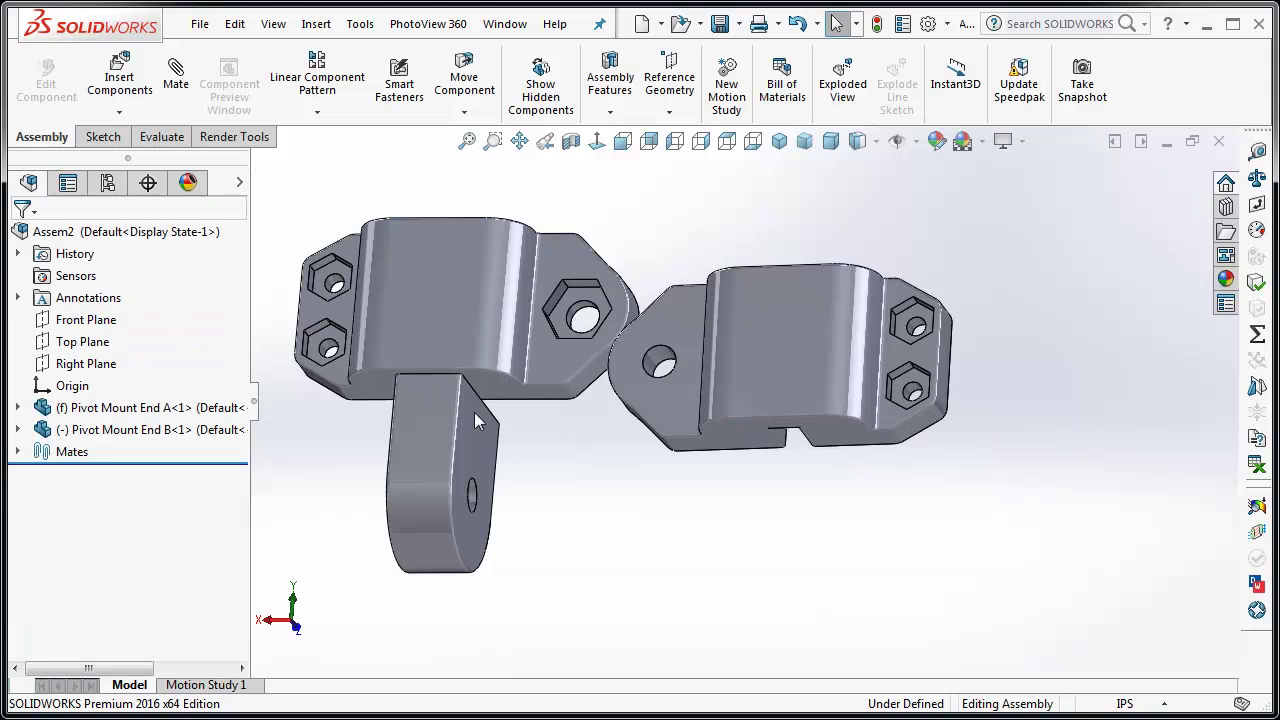
{"action": "right_click_drag", "start_coordinate": [824, 444], "coordinate": [999, 345]}
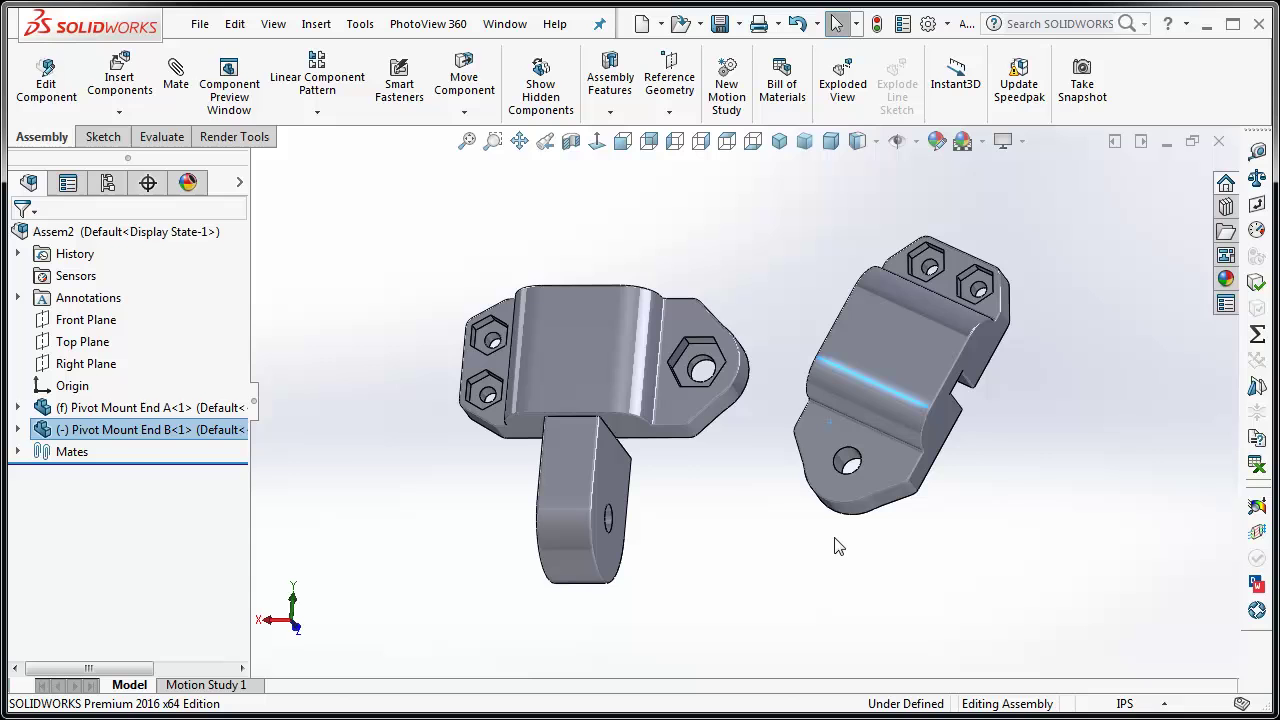
{"action": "key", "text": "shift+Up"}
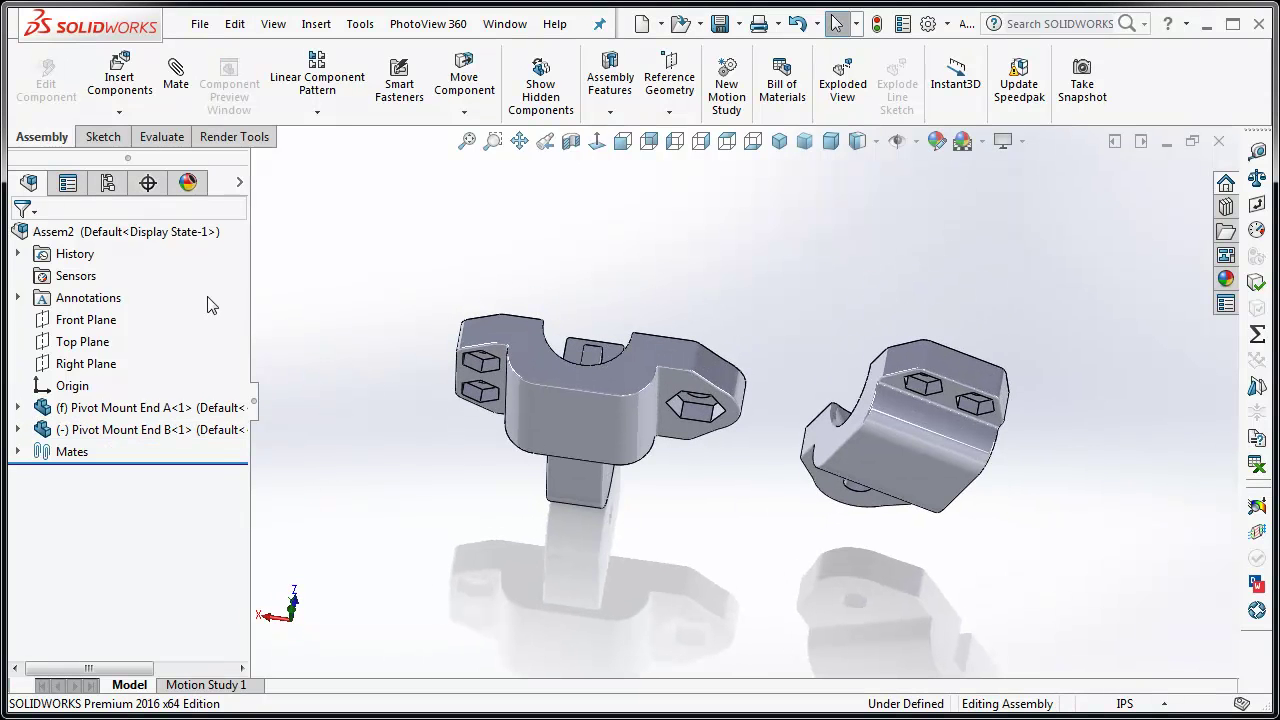
Add a perpendicular mate between End A's top face and a face of End B.
{"action": "left_click", "coordinate": [176, 84]}
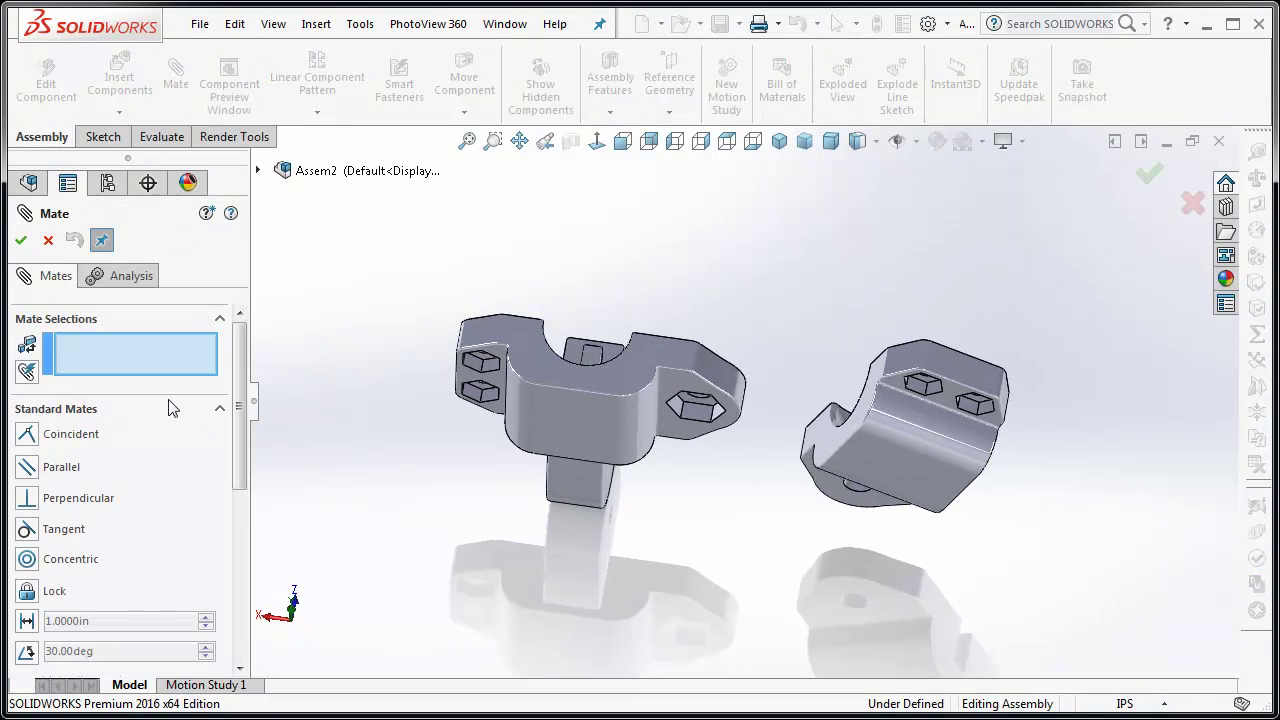
{"action": "left_click", "coordinate": [28, 503]}
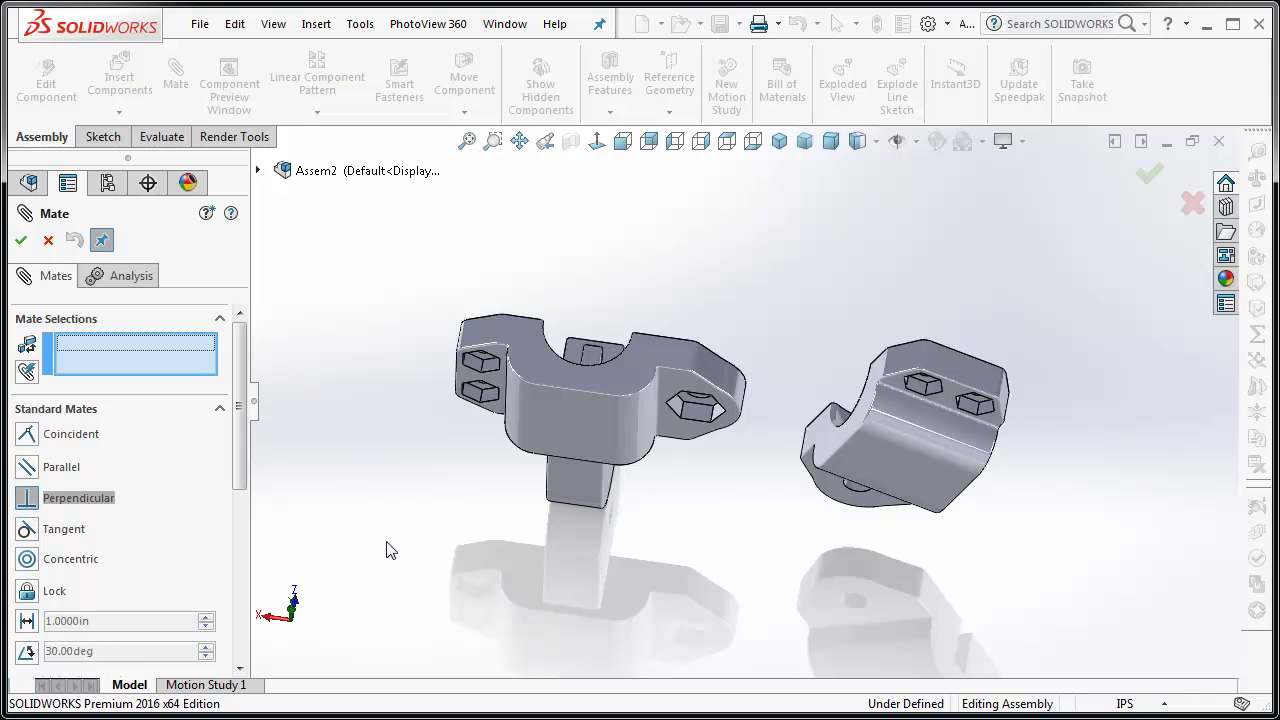
{"action": "left_click", "coordinate": [613, 375]}
{"action": "middle_click_drag", "start_coordinate": [820, 670], "coordinate": [826, 460]}
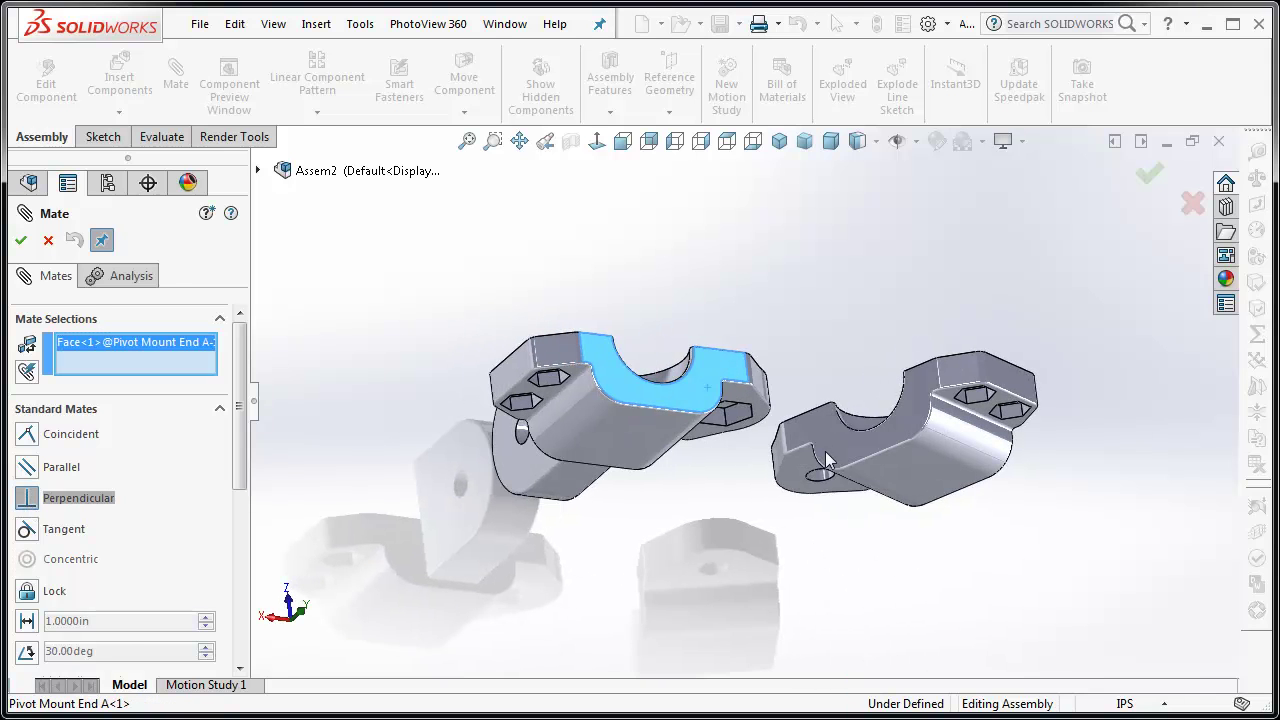
{"action": "left_click", "coordinate": [825, 446]}
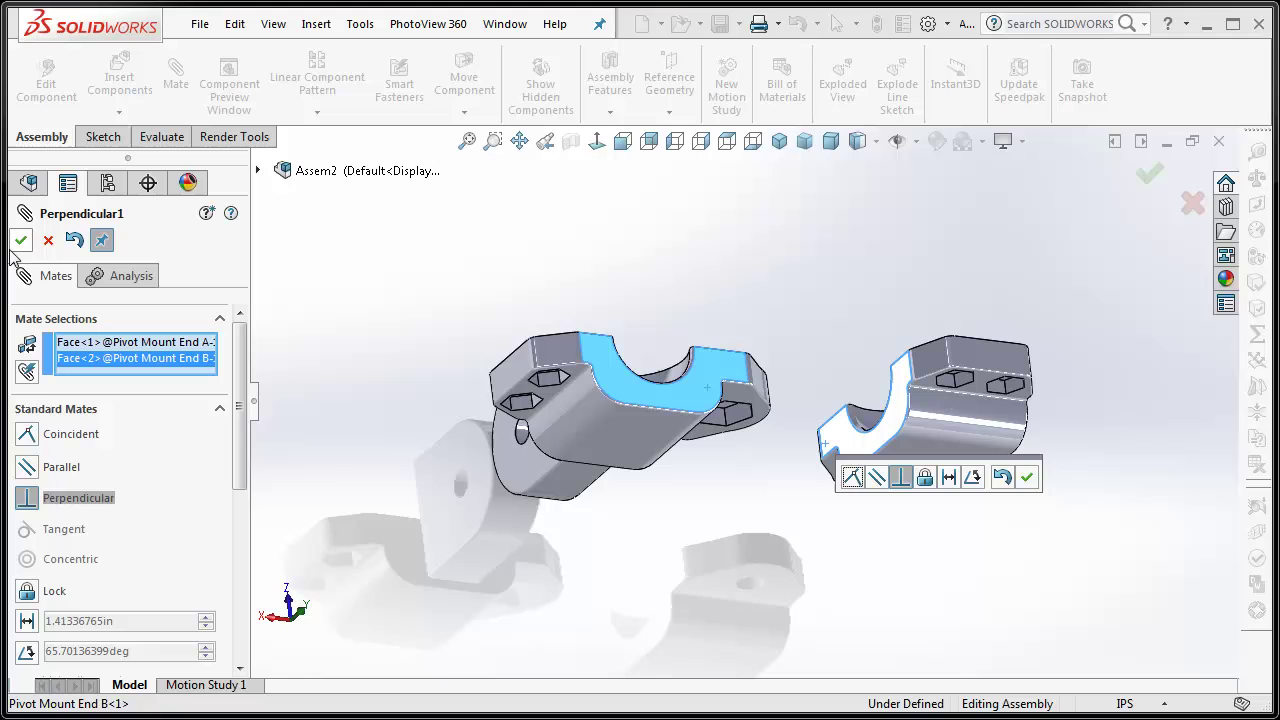
{"action": "left_click", "coordinate": [21, 240]}
Close the mate tool and drag Pivot Mount End B beside End A in Front view.
{"action": "left_click", "coordinate": [21, 240]}
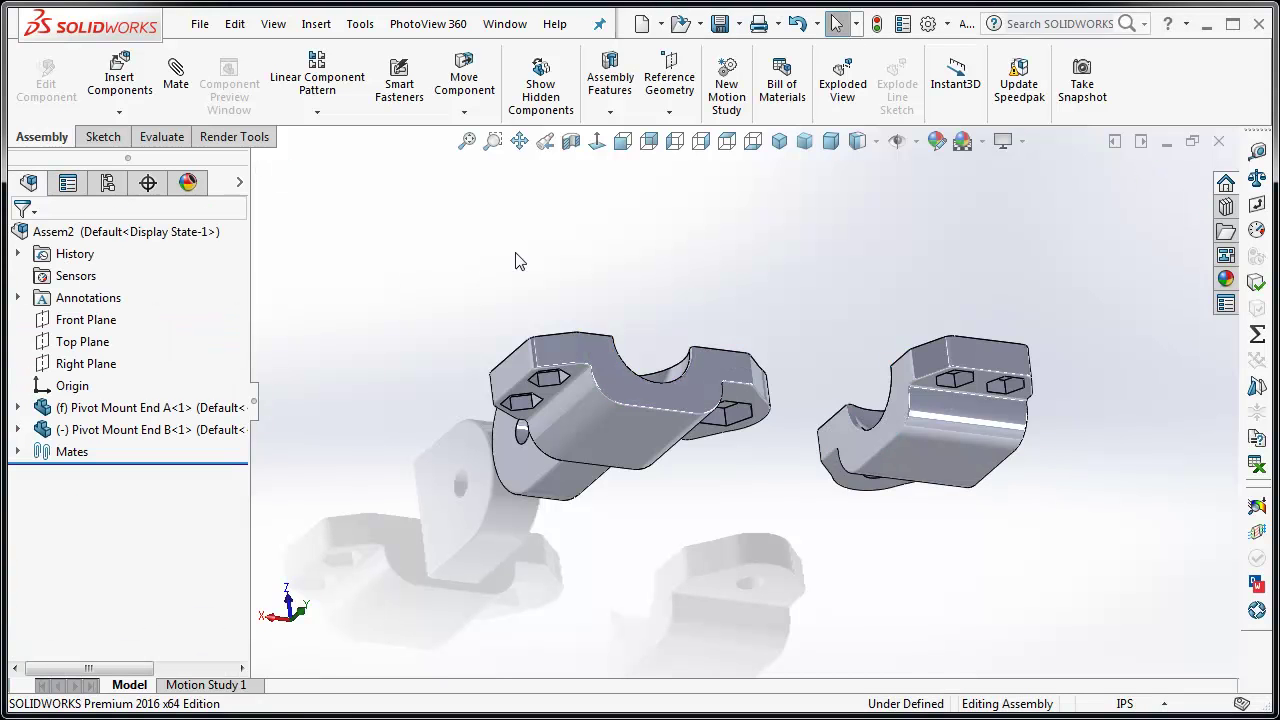
{"action": "left_click", "coordinate": [727, 141]}
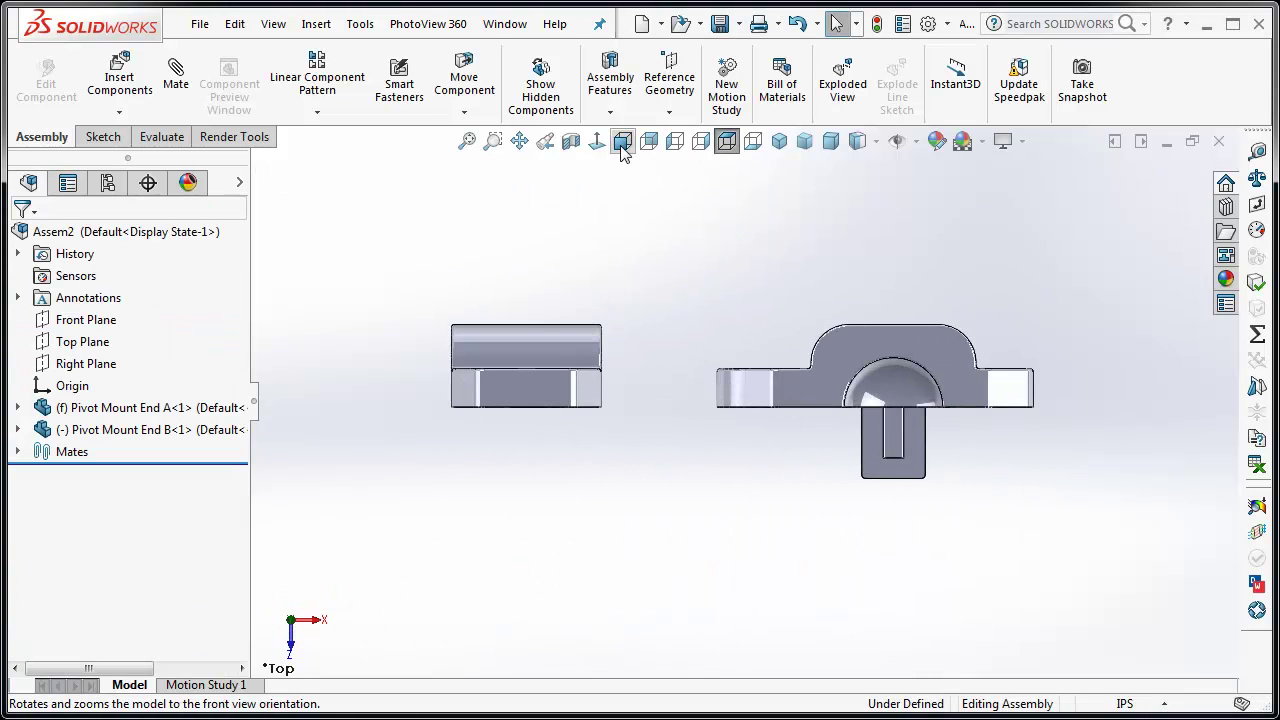
{"action": "left_click", "coordinate": [622, 141]}
{"action": "left_click_drag", "start_coordinate": [571, 462], "coordinate": [632, 519]}
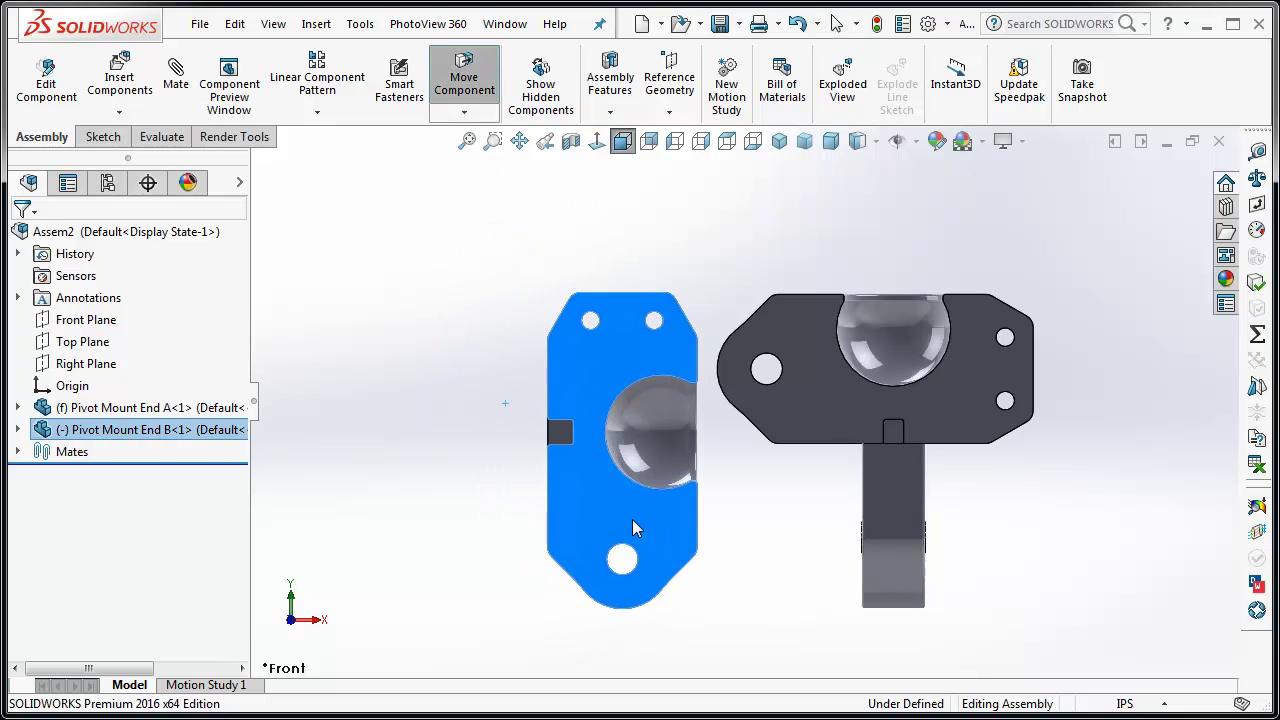
{"action": "left_click", "coordinate": [422, 494]}
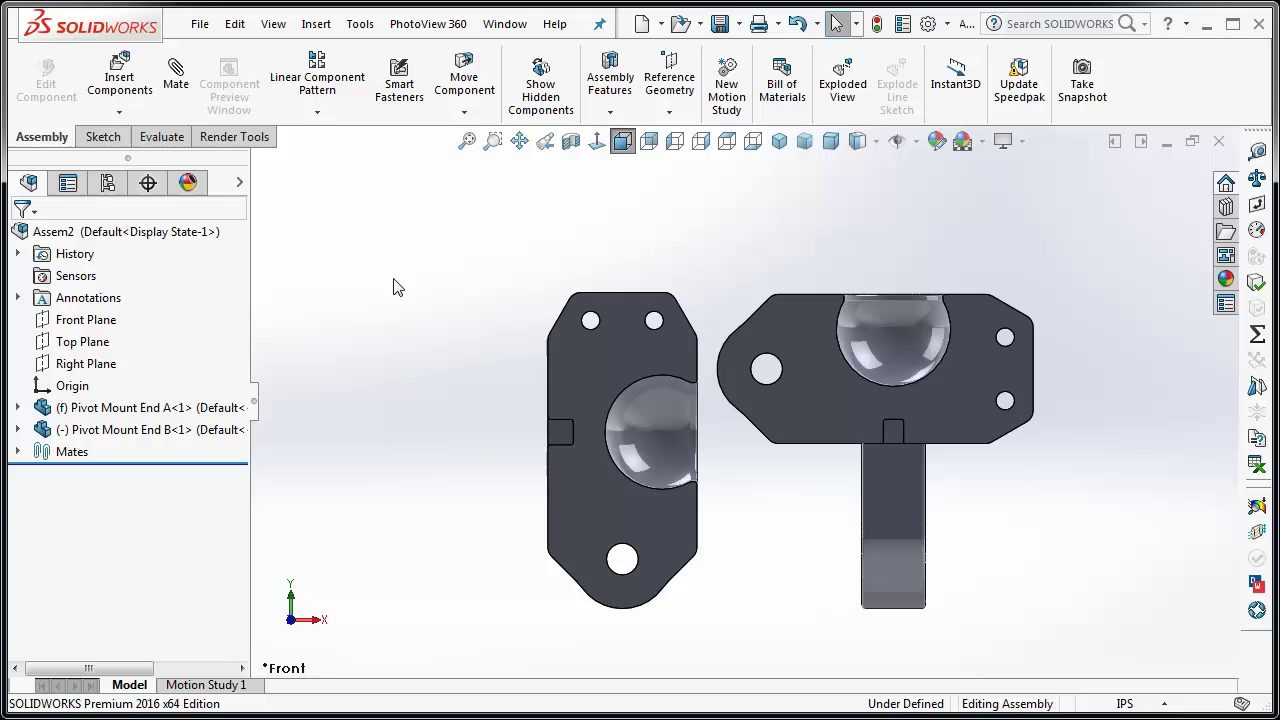
Rebuild and save the assembly as 'Example of Printing 2 at Once'.
{"action": "left_click", "coordinate": [729, 27]}
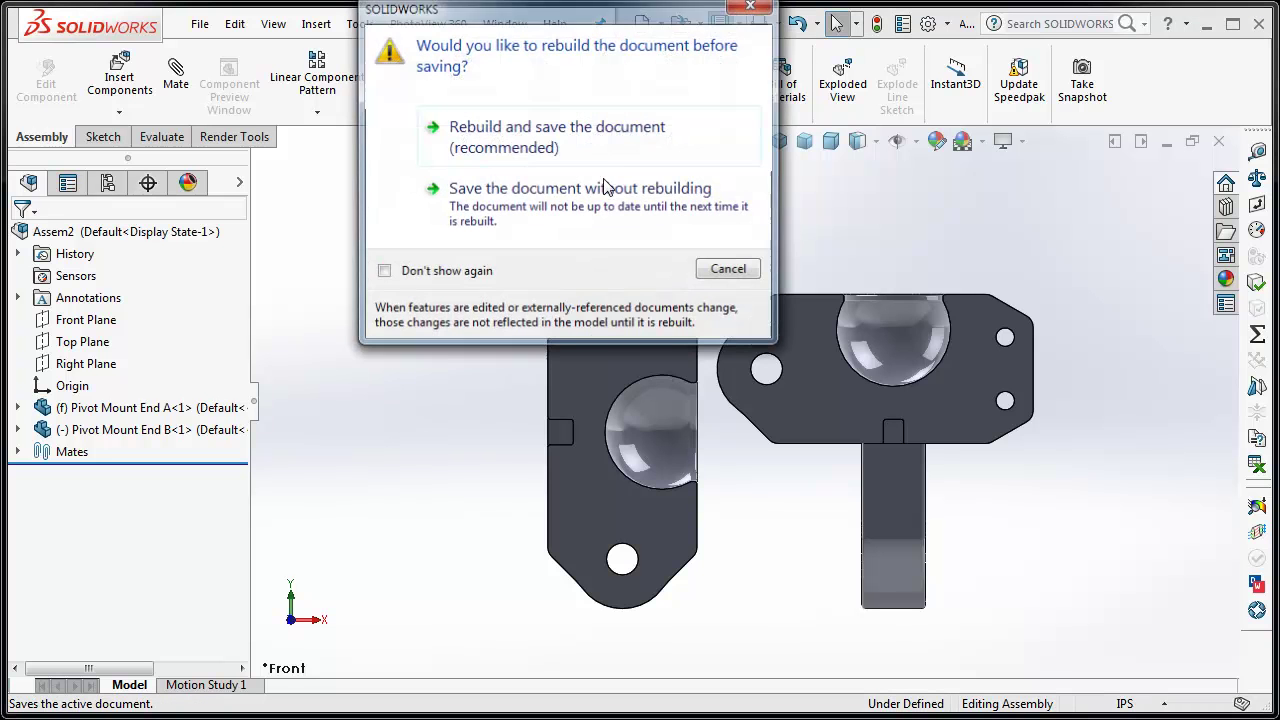
{"action": "left_click", "coordinate": [423, 128]}
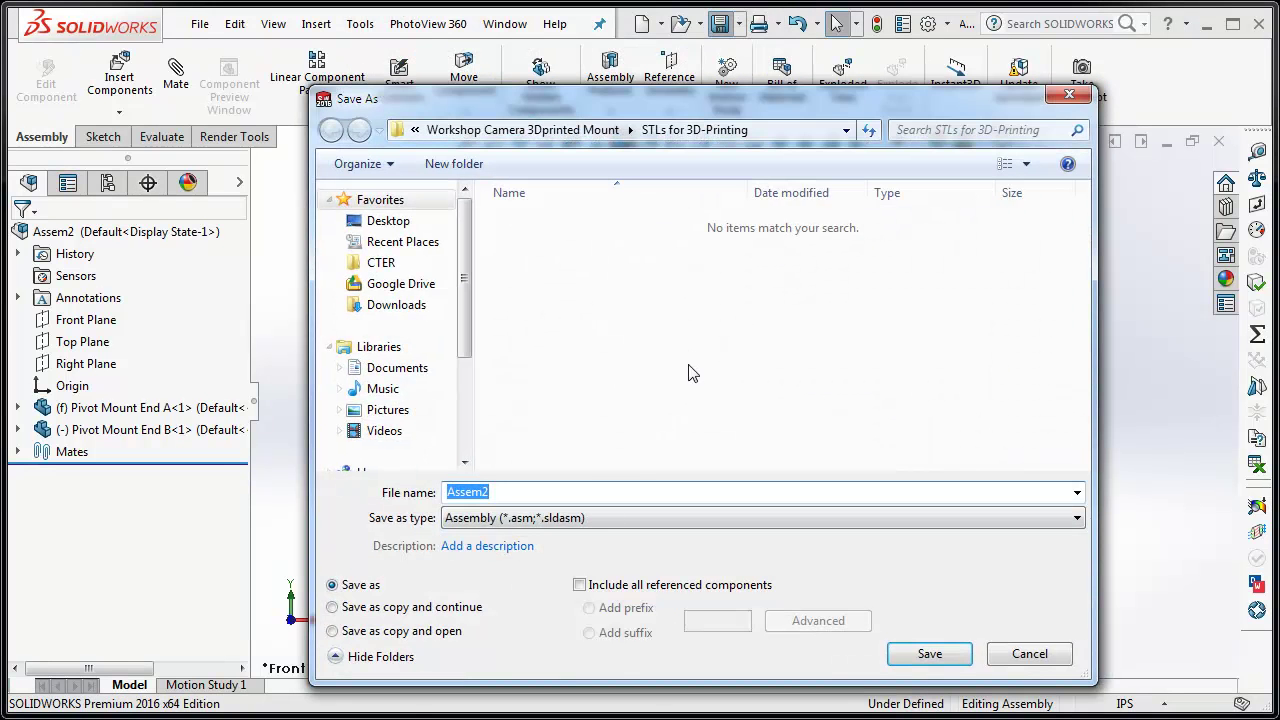
{"action": "type", "text": "Example of Printing 2 at Once"}
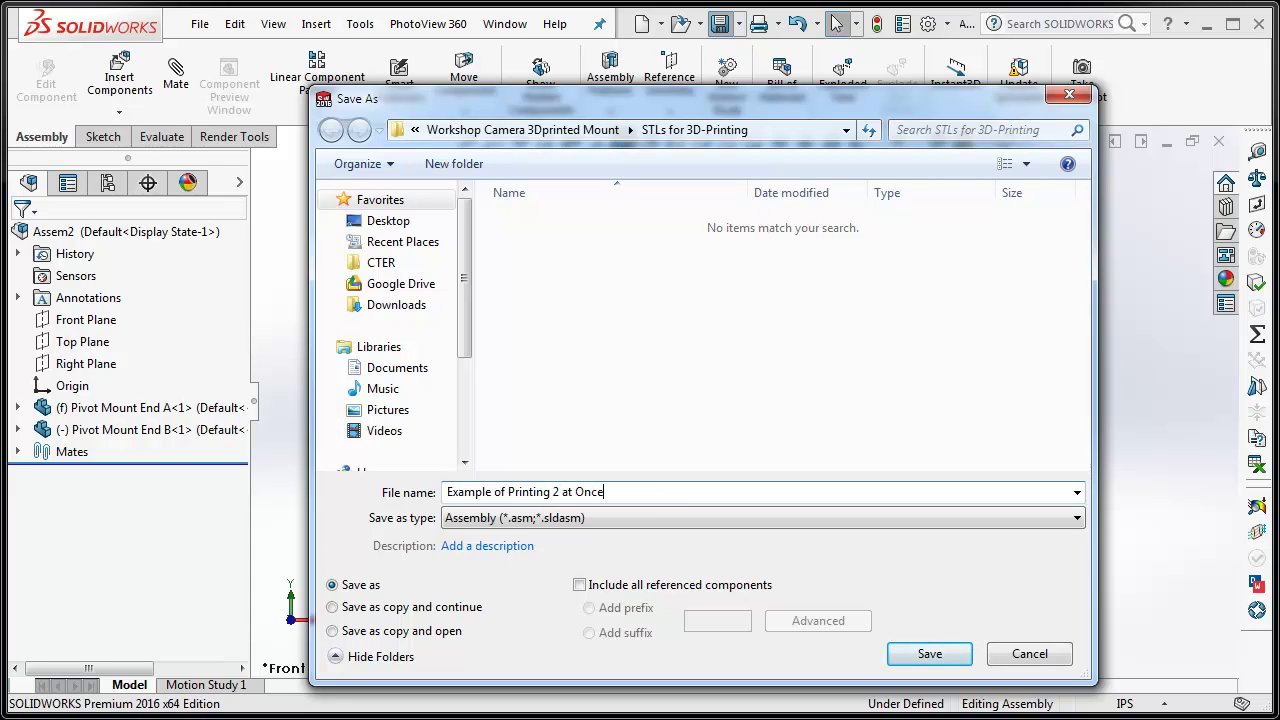
{"action": "left_click", "coordinate": [932, 655]}
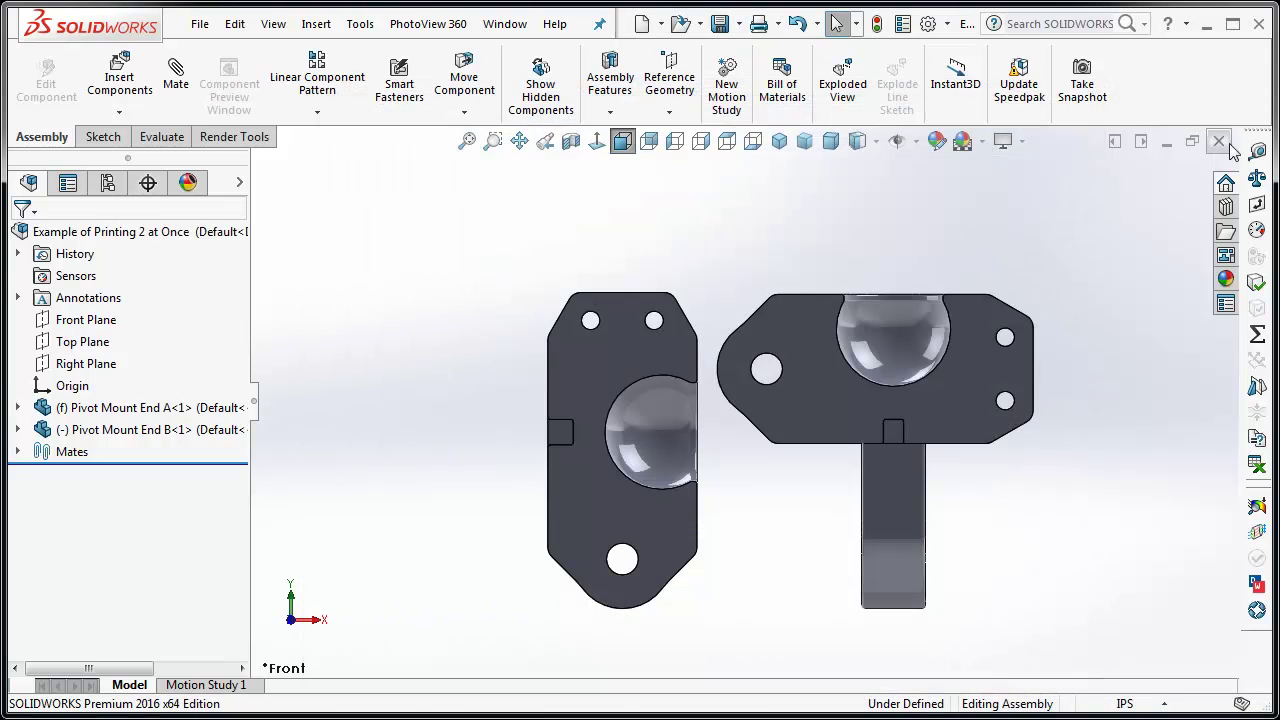
Save the assembly as STL type, keeping all components in a single file, and confirm.
{"action": "left_click", "coordinate": [199, 23]}
{"action": "left_click", "coordinate": [241, 243]}
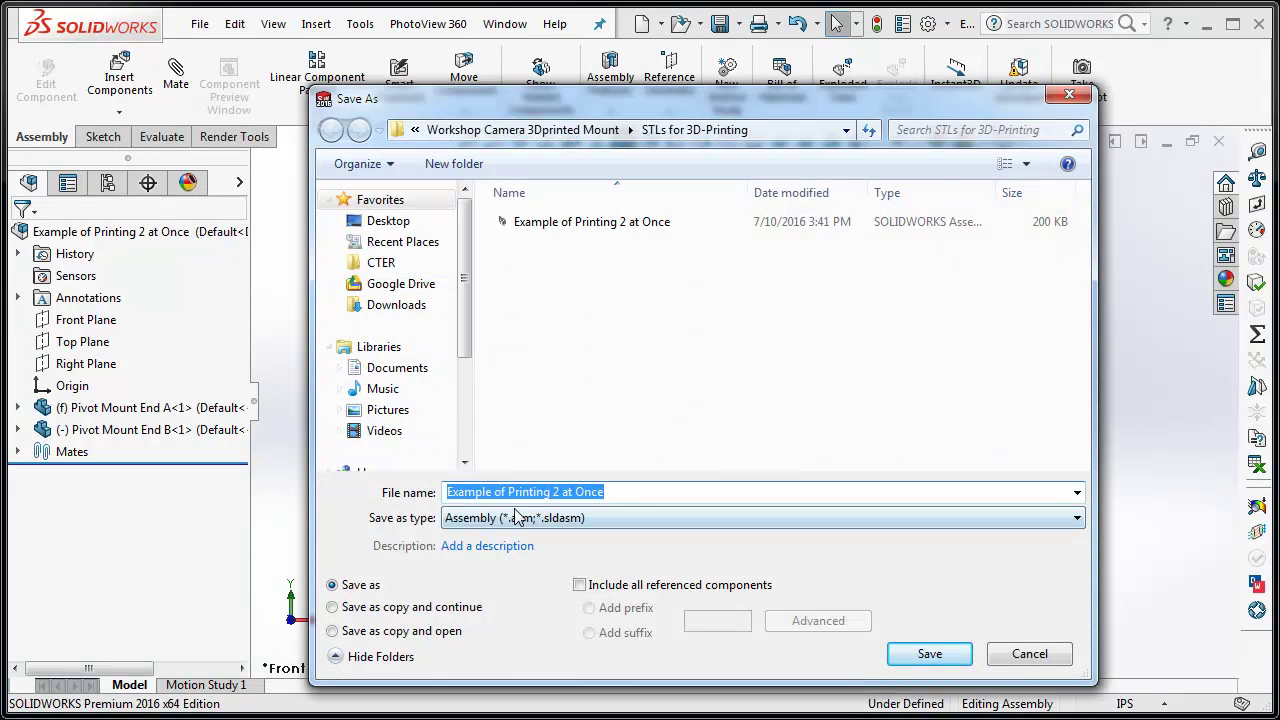
{"action": "left_click", "coordinate": [515, 522]}
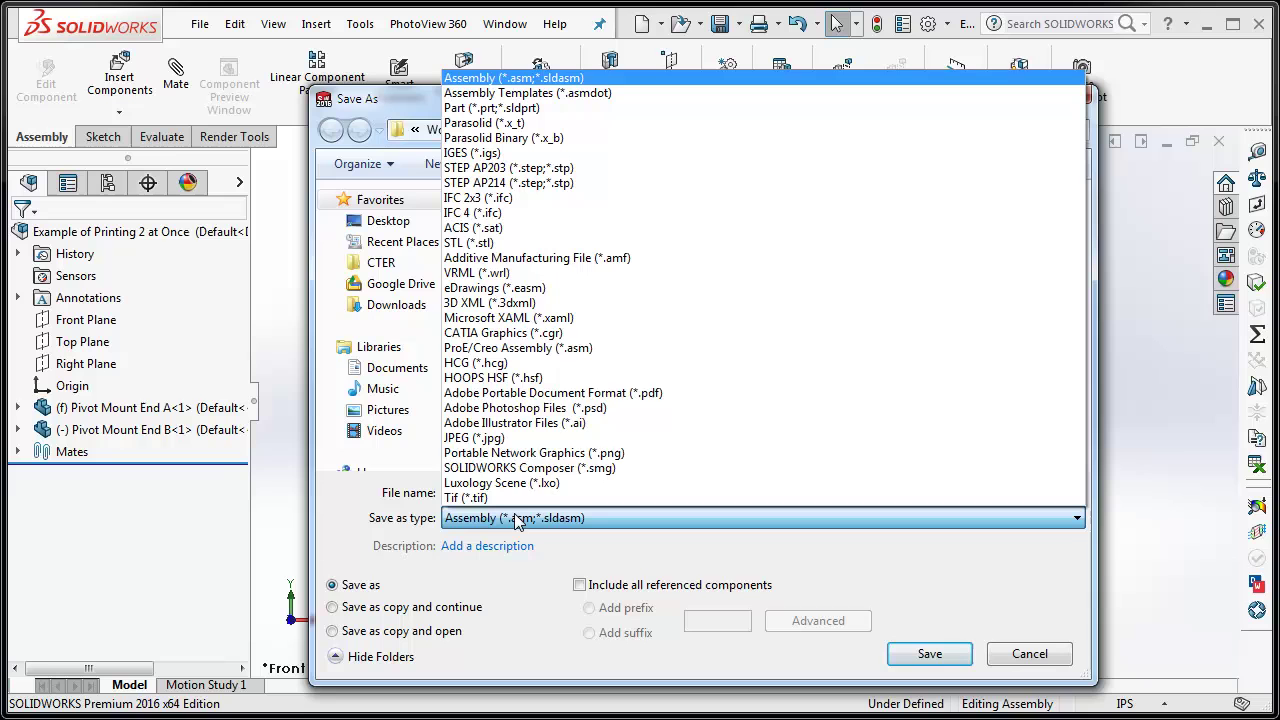
{"action": "left_click", "coordinate": [530, 245]}
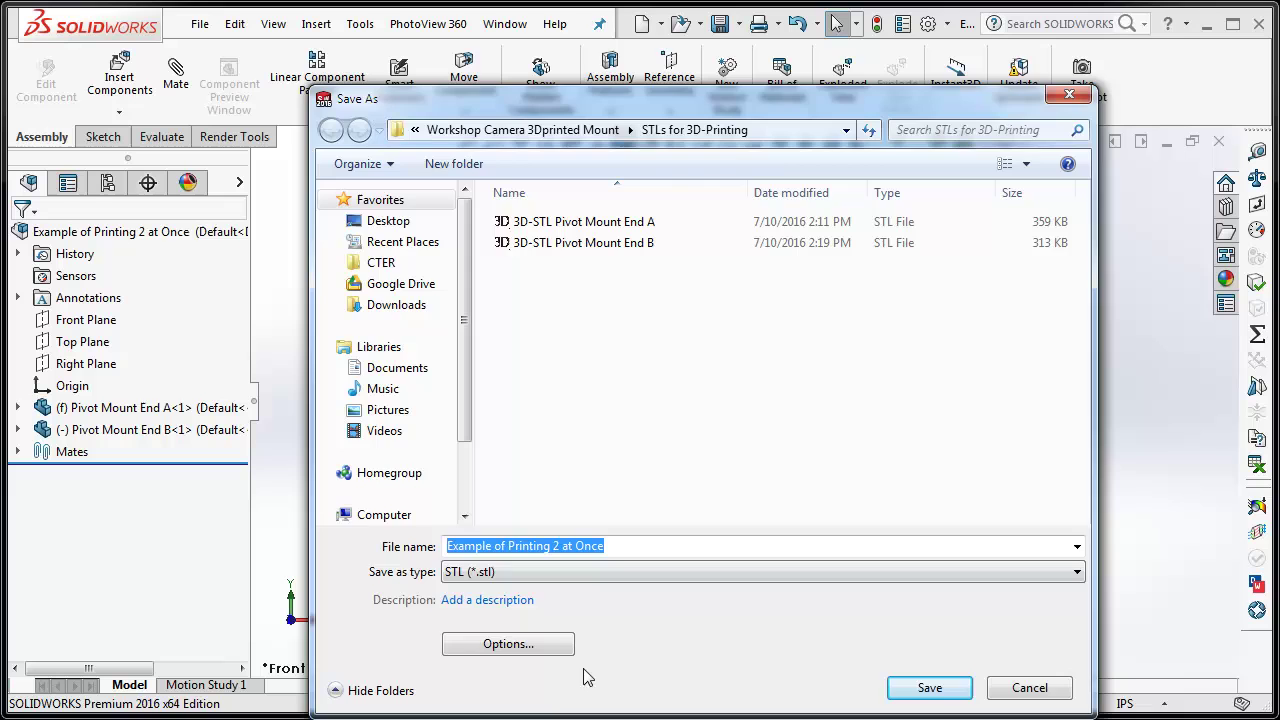
{"action": "left_click", "coordinate": [550, 645]}
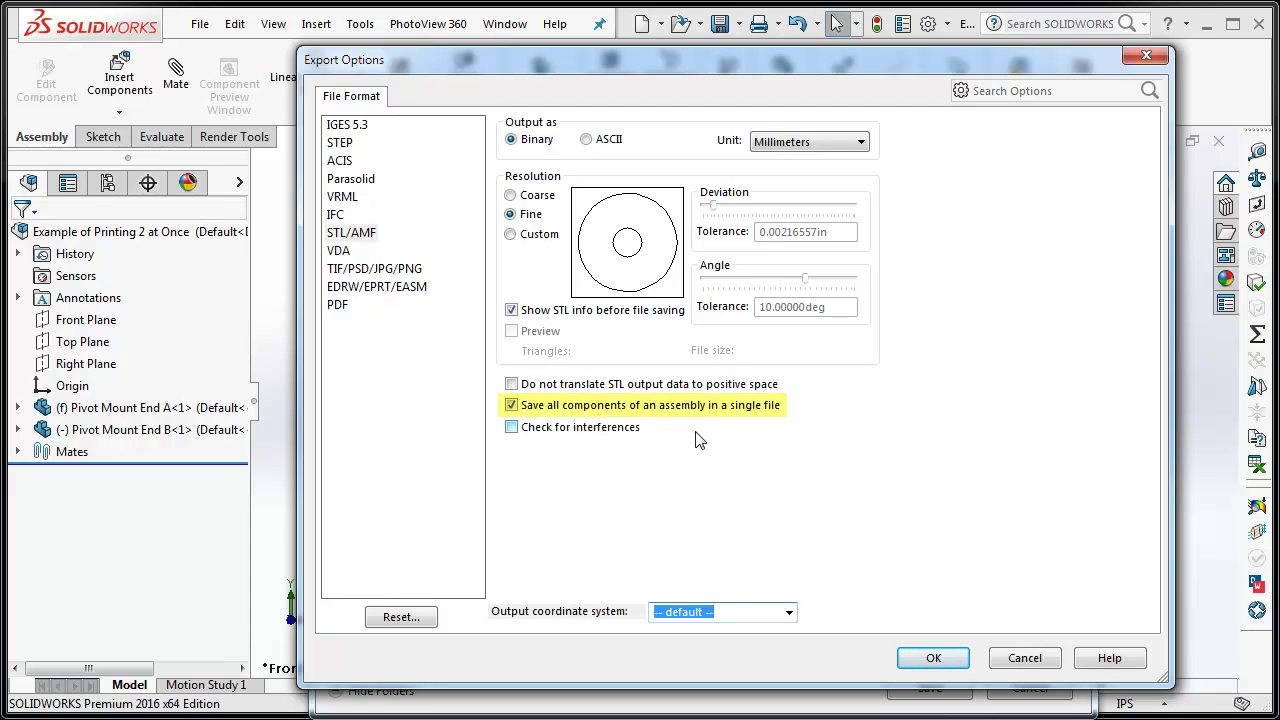
{"action": "left_click", "coordinate": [933, 660]}
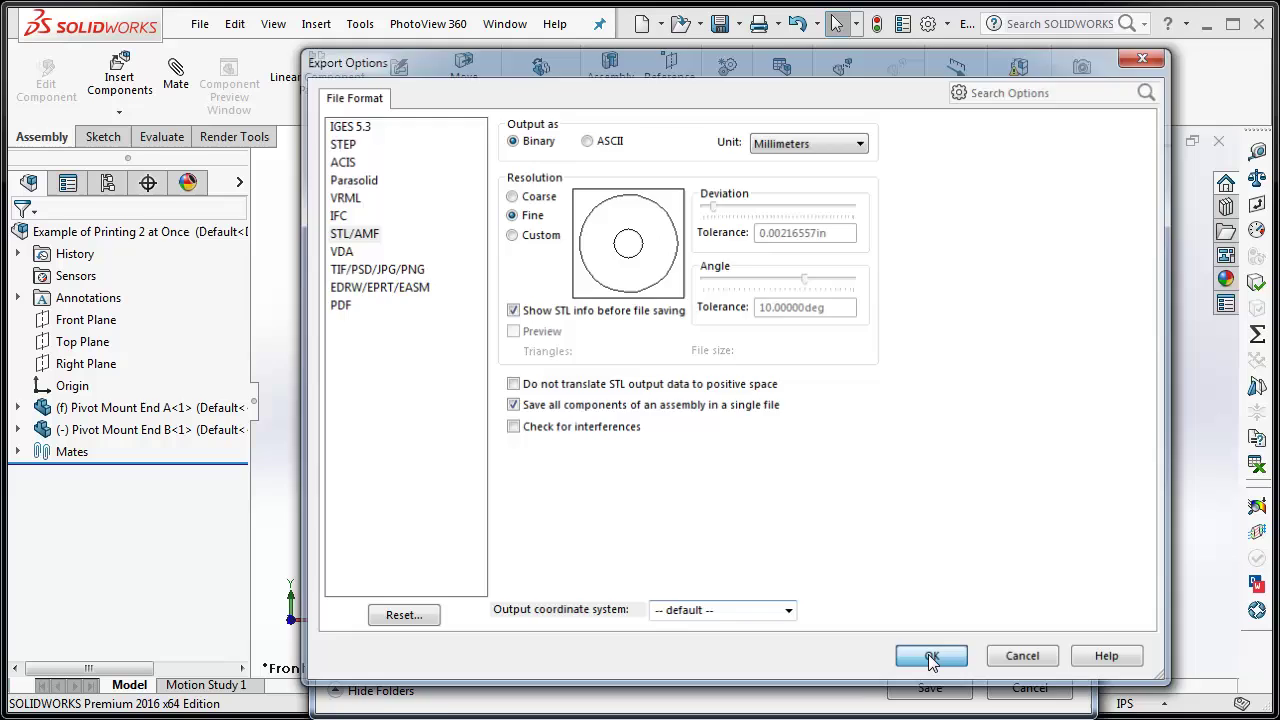
{"action": "left_click", "coordinate": [928, 686]}
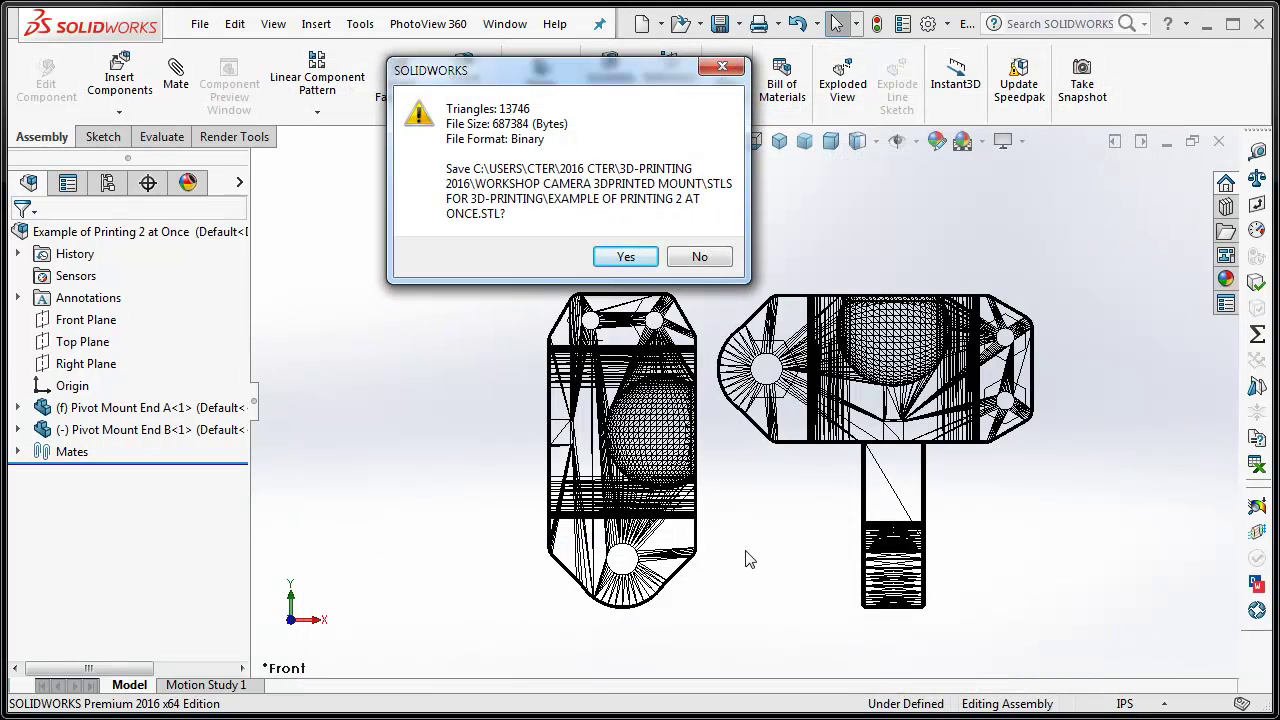
{"action": "left_click", "coordinate": [624, 257]}
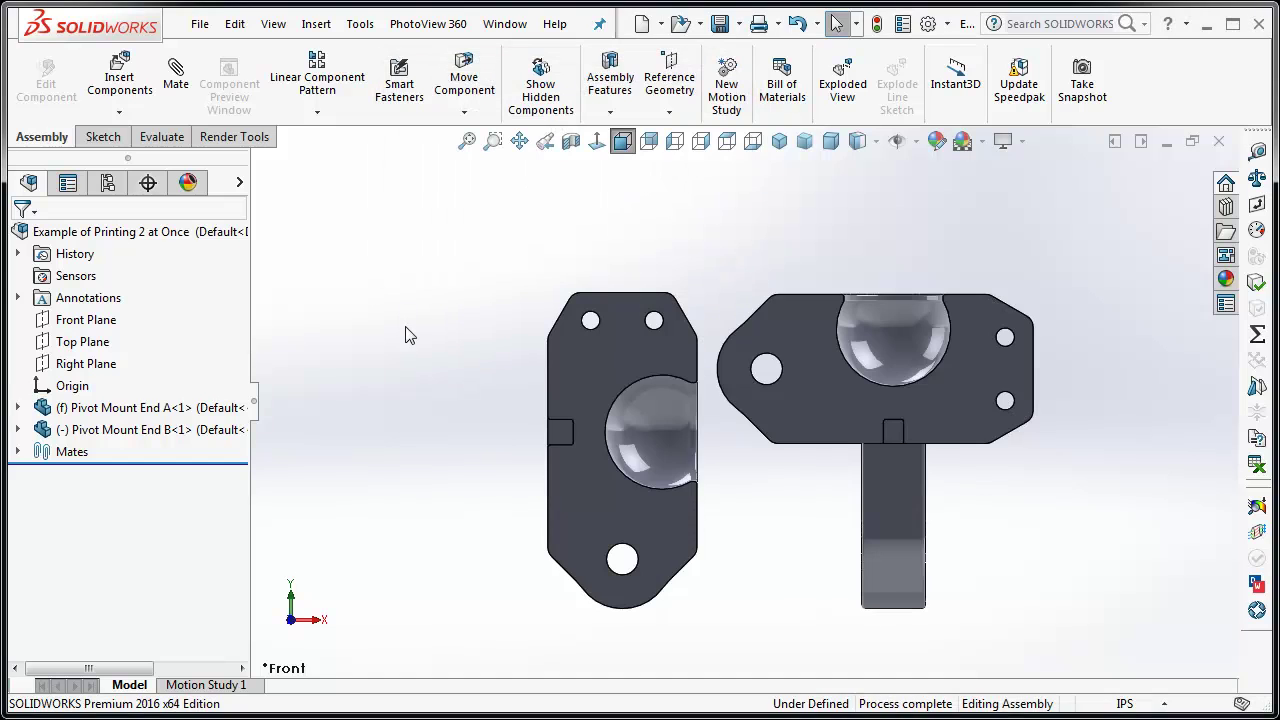
Close the assembly and load Example of Printing 2 at Once.STL into Afinia 3D.
{"action": "left_click", "coordinate": [1220, 142]}
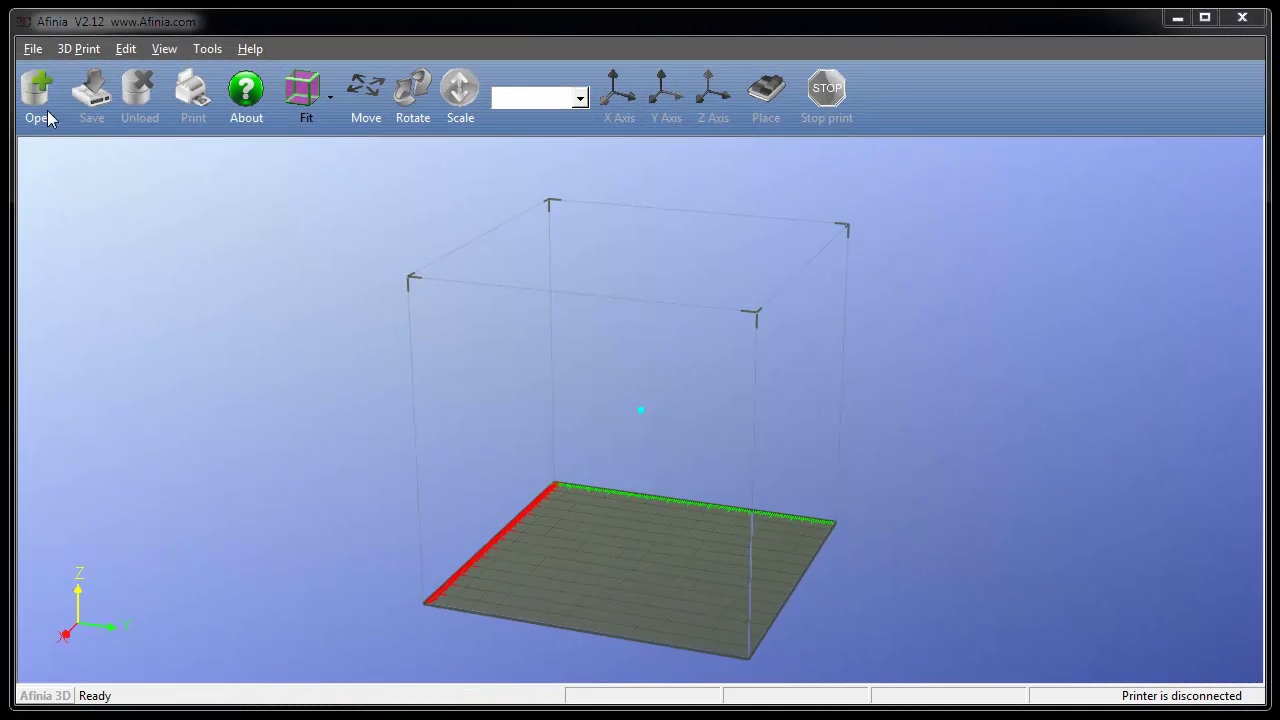
{"action": "left_click", "coordinate": [39, 95]}
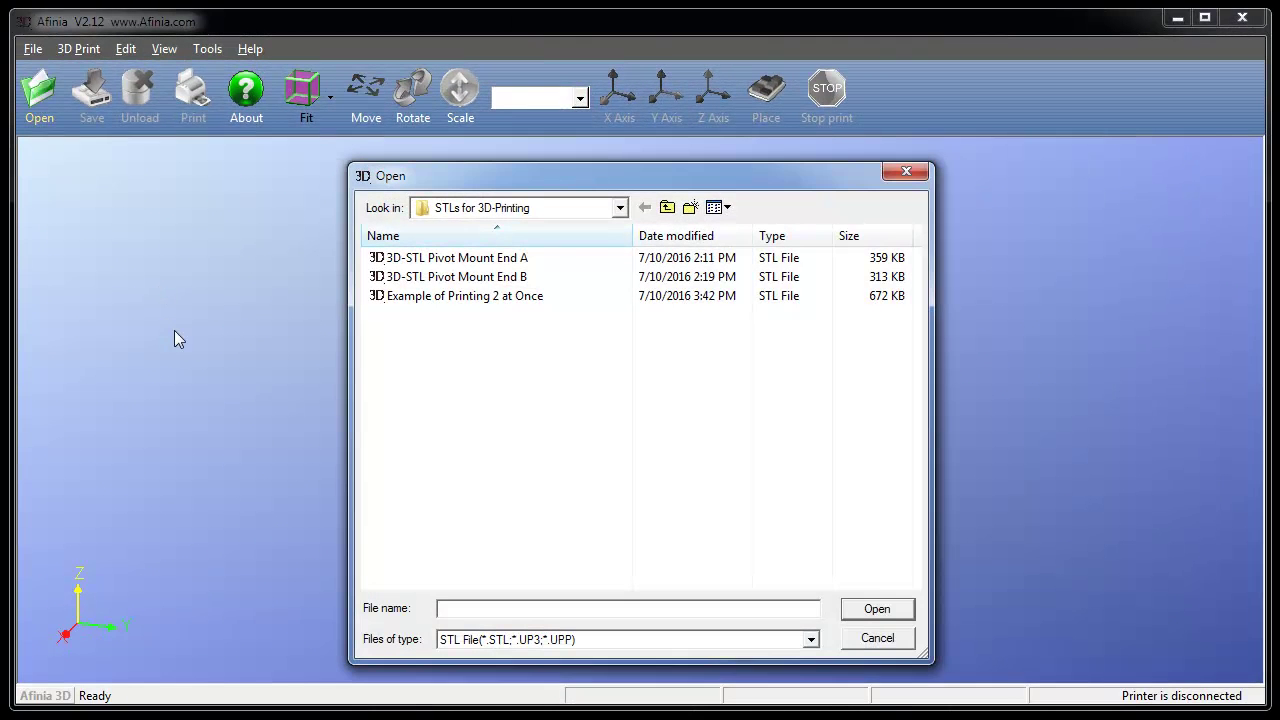
{"action": "left_click", "coordinate": [479, 300]}
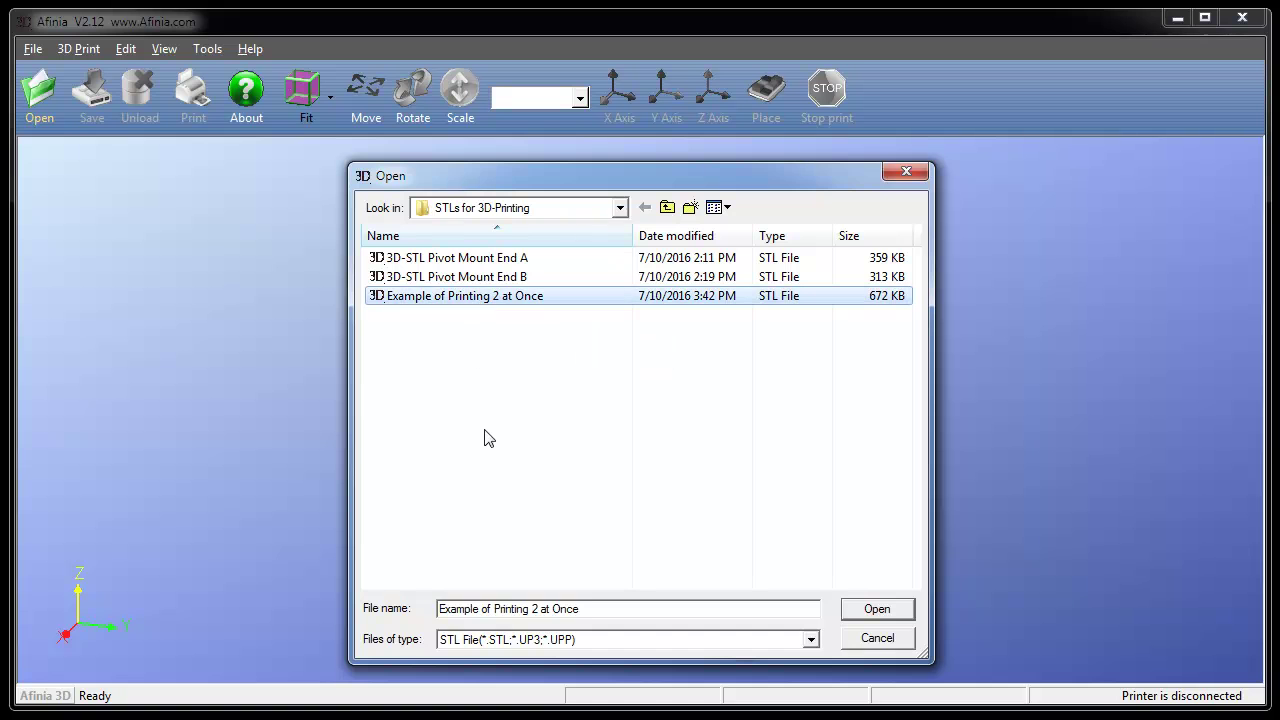
{"action": "left_click", "coordinate": [873, 609]}
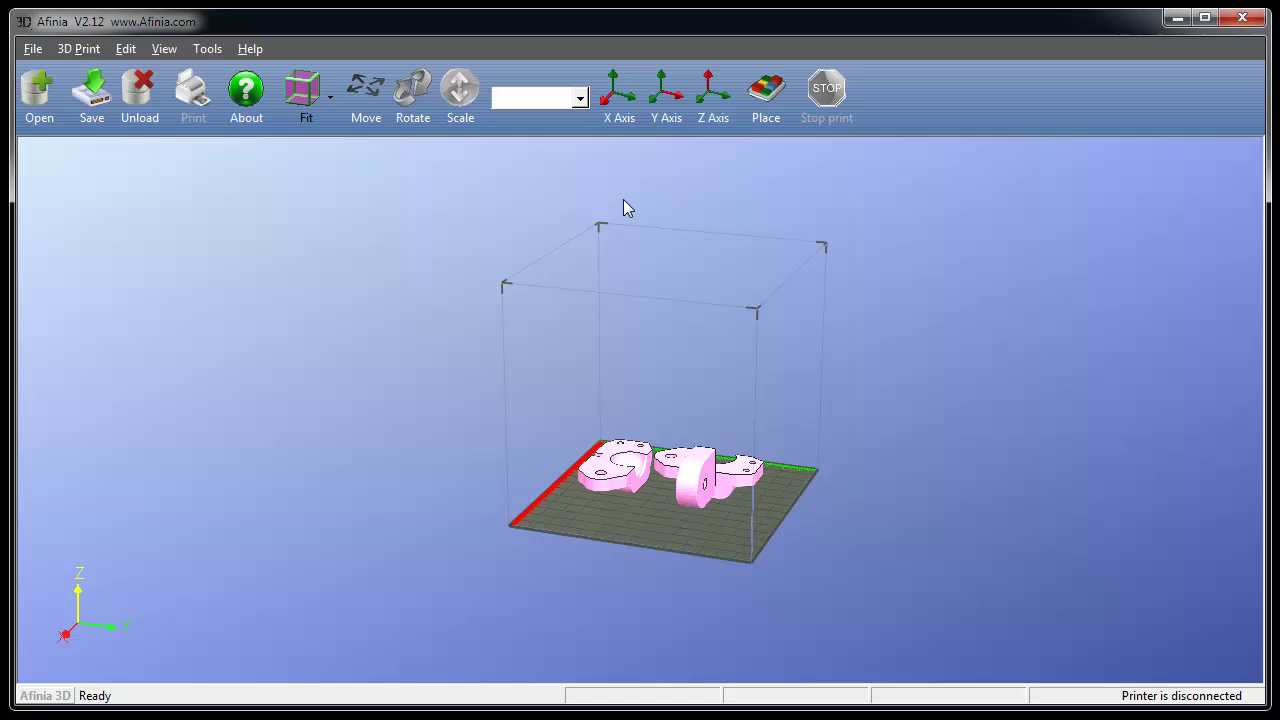
Generate the print preview with unchanged printer setup, then view both parts from above.
{"action": "left_click", "coordinate": [84, 49]}
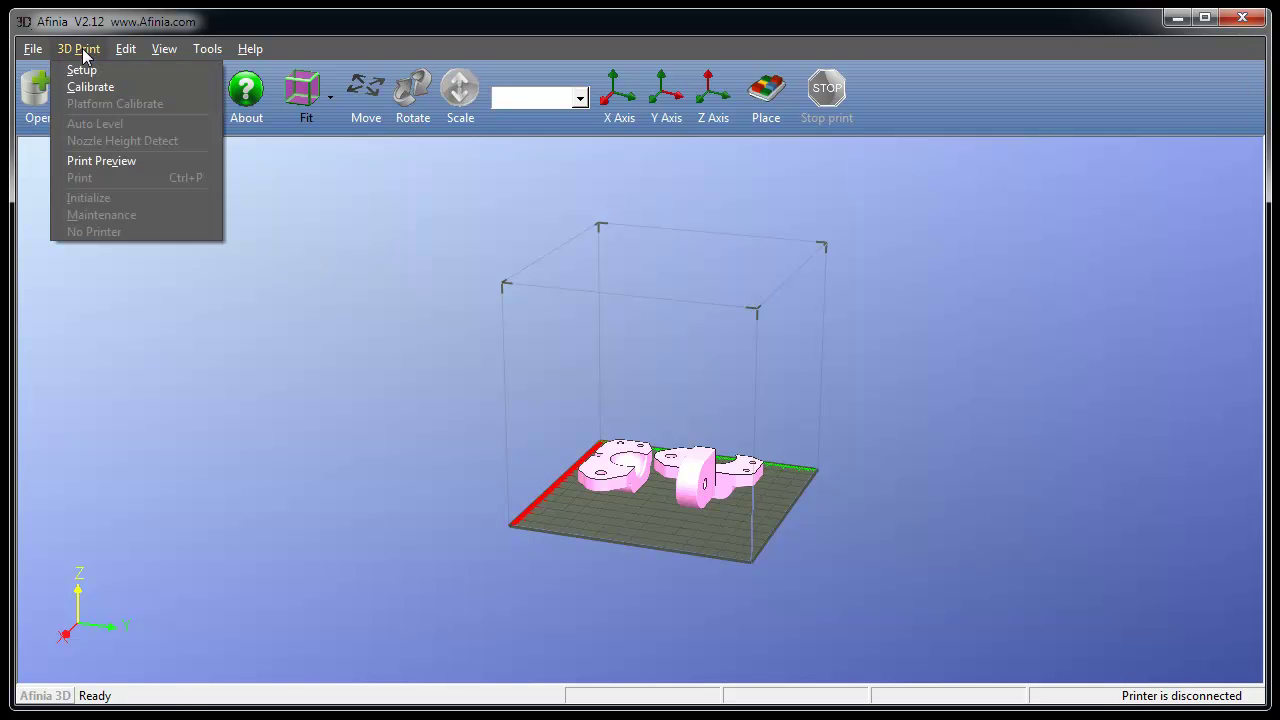
{"action": "left_click", "coordinate": [125, 162]}
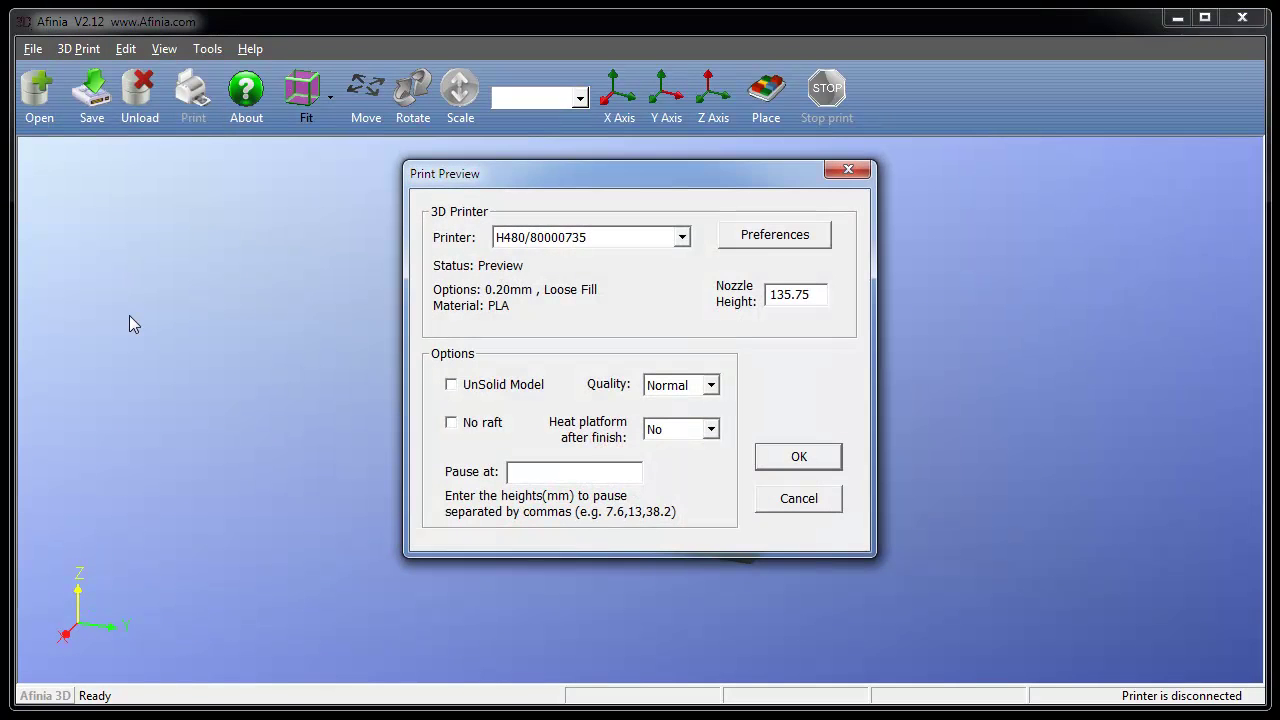
{"action": "left_click", "coordinate": [785, 245]}
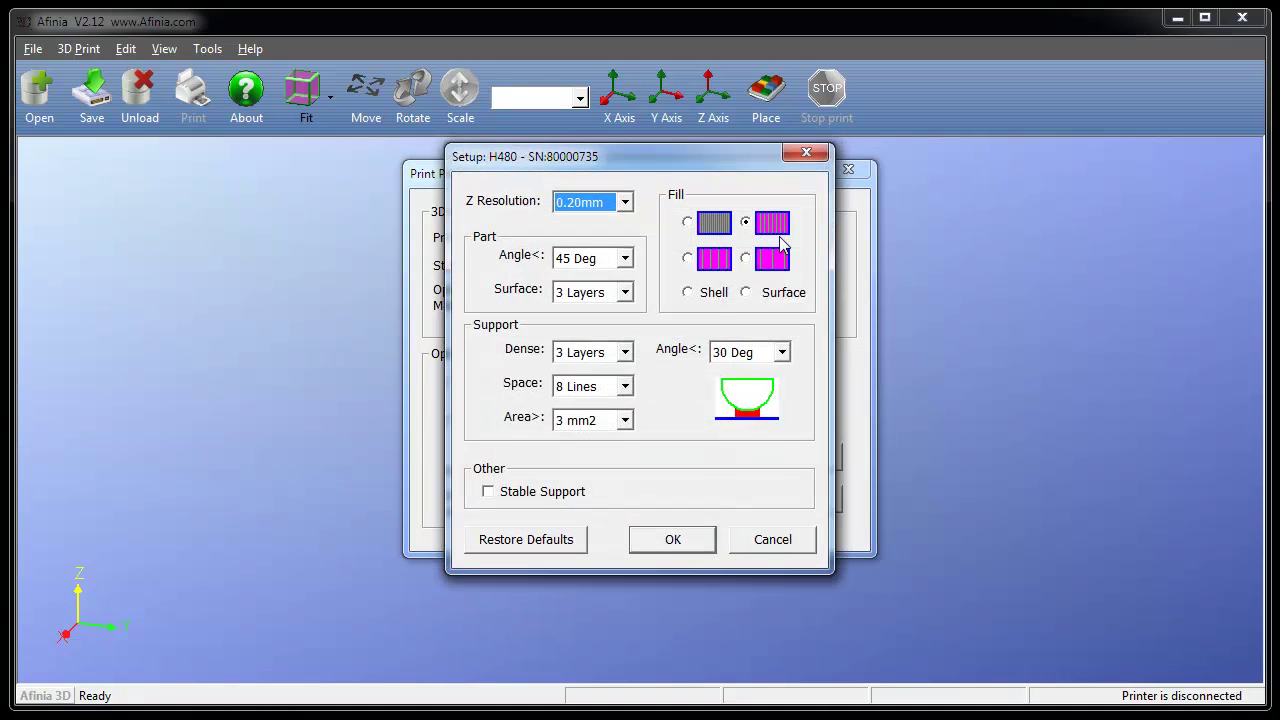
{"action": "left_click", "coordinate": [670, 541]}
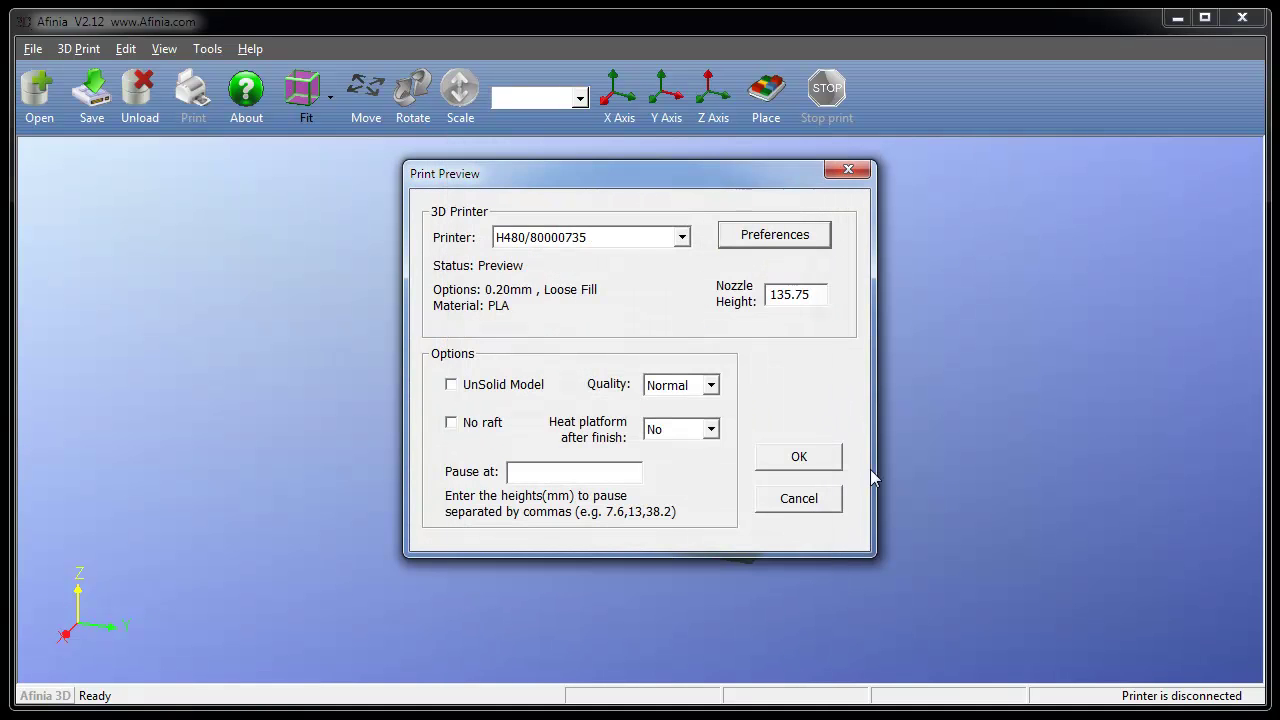
{"action": "left_click", "coordinate": [815, 459]}
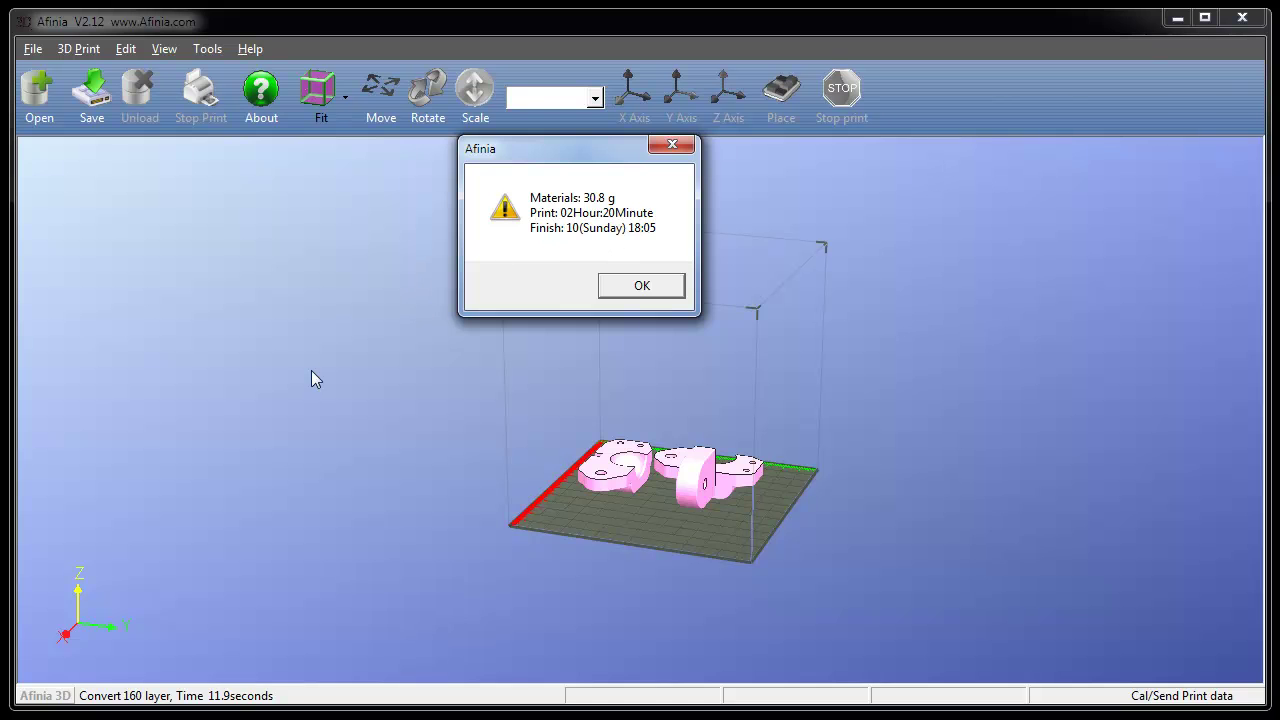
{"action": "left_click", "coordinate": [664, 289]}
{"action": "left_click_drag", "start_coordinate": [405, 370], "coordinate": [400, 486]}
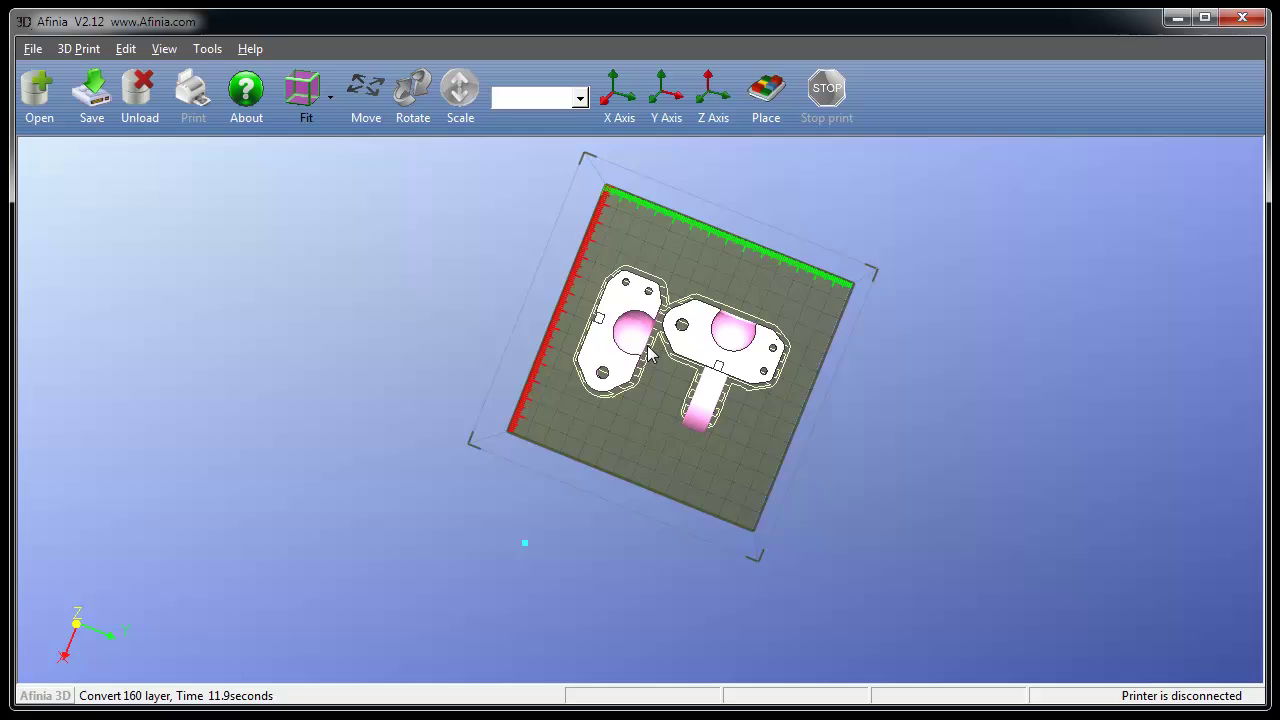
{"action": "scroll", "coordinate": [708, 345], "scroll_direction": "up", "scroll_amount": 3}
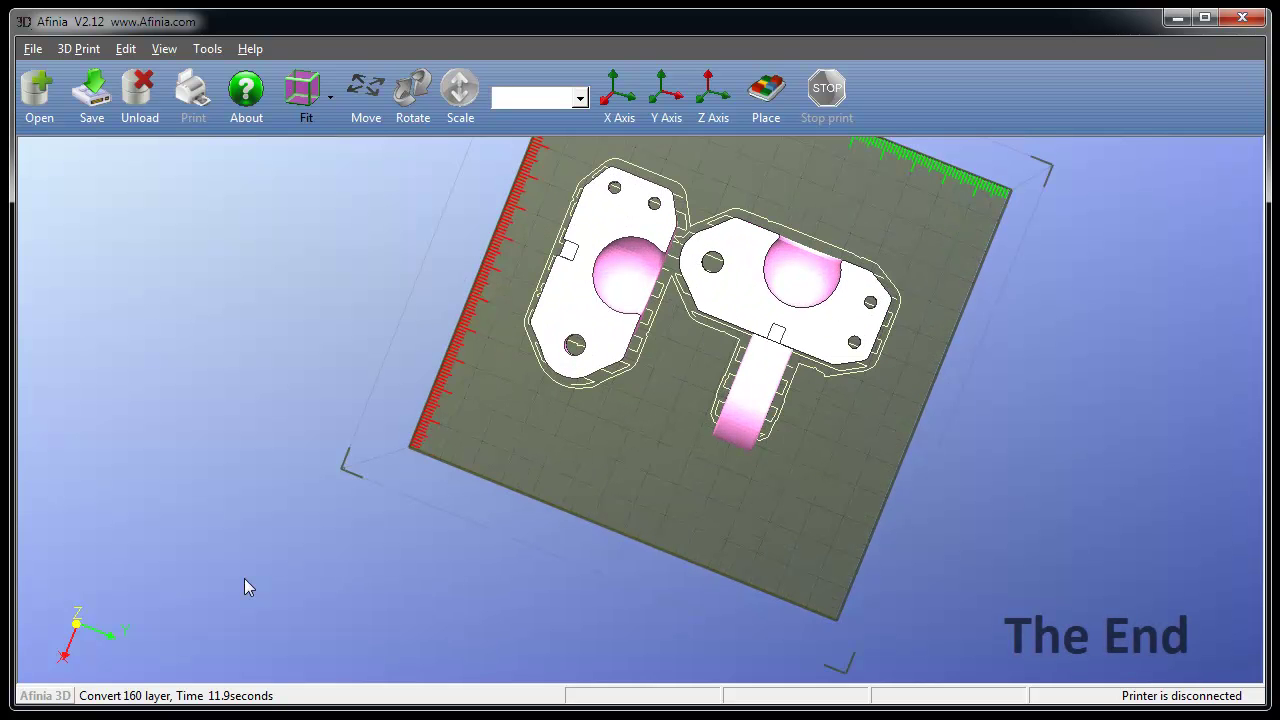